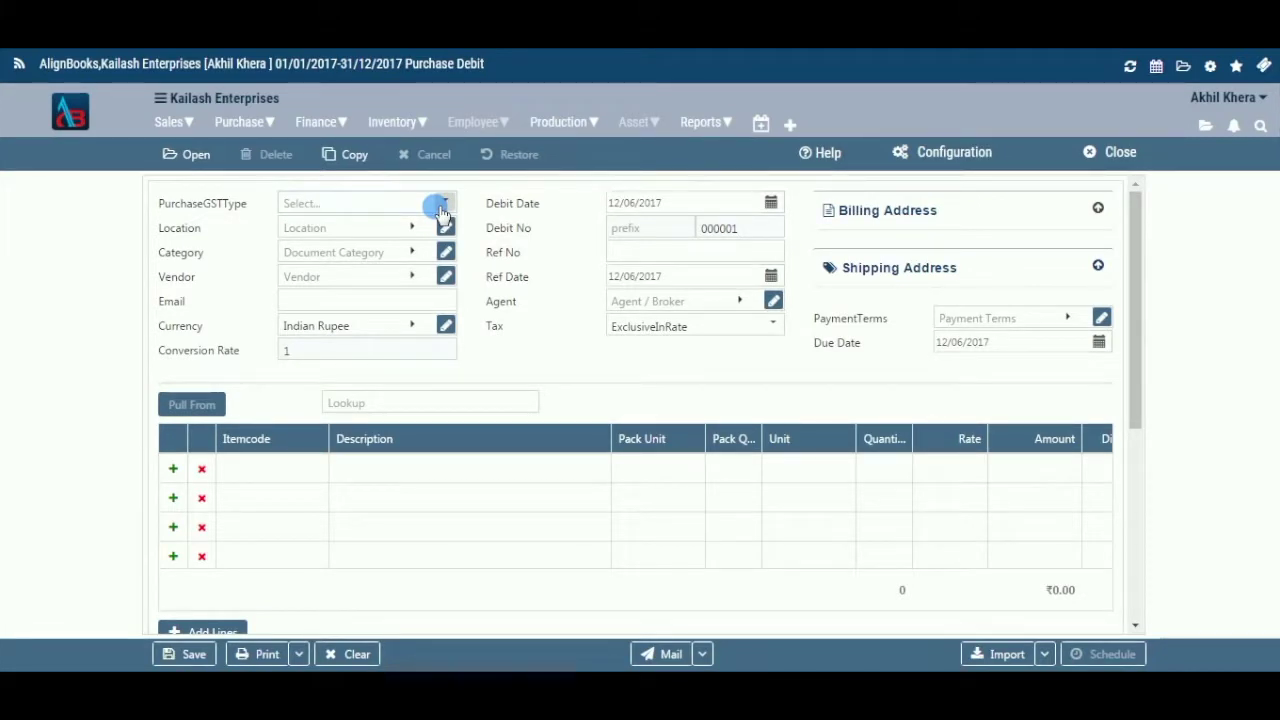
Set the purchase GST type to Import and the location to Gurgaon for the purchase debit
click(441, 208)
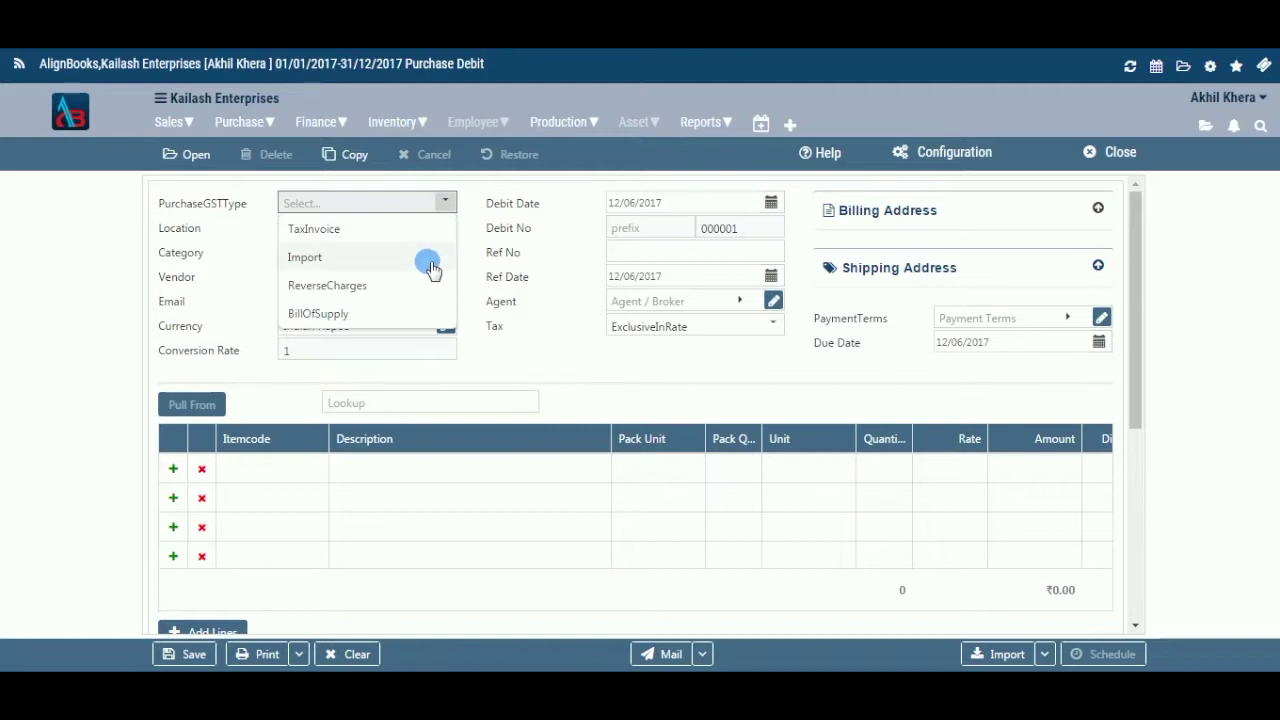
click(430, 257)
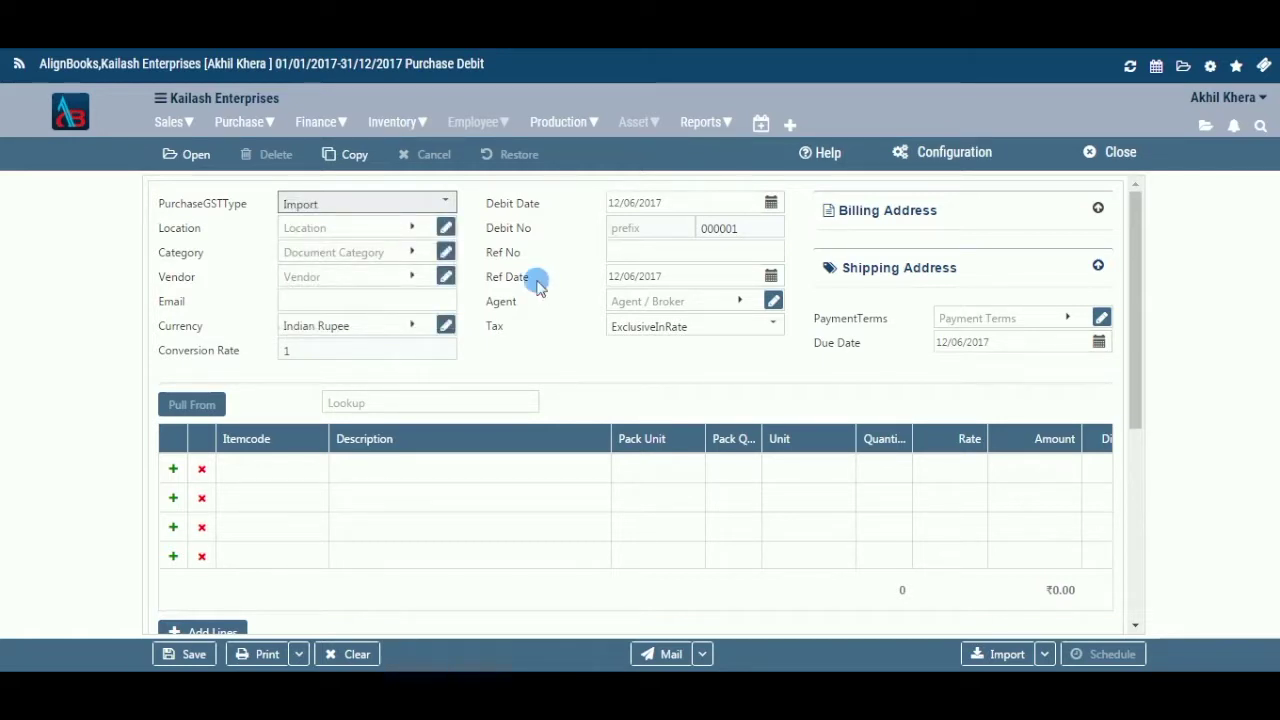
click(416, 227)
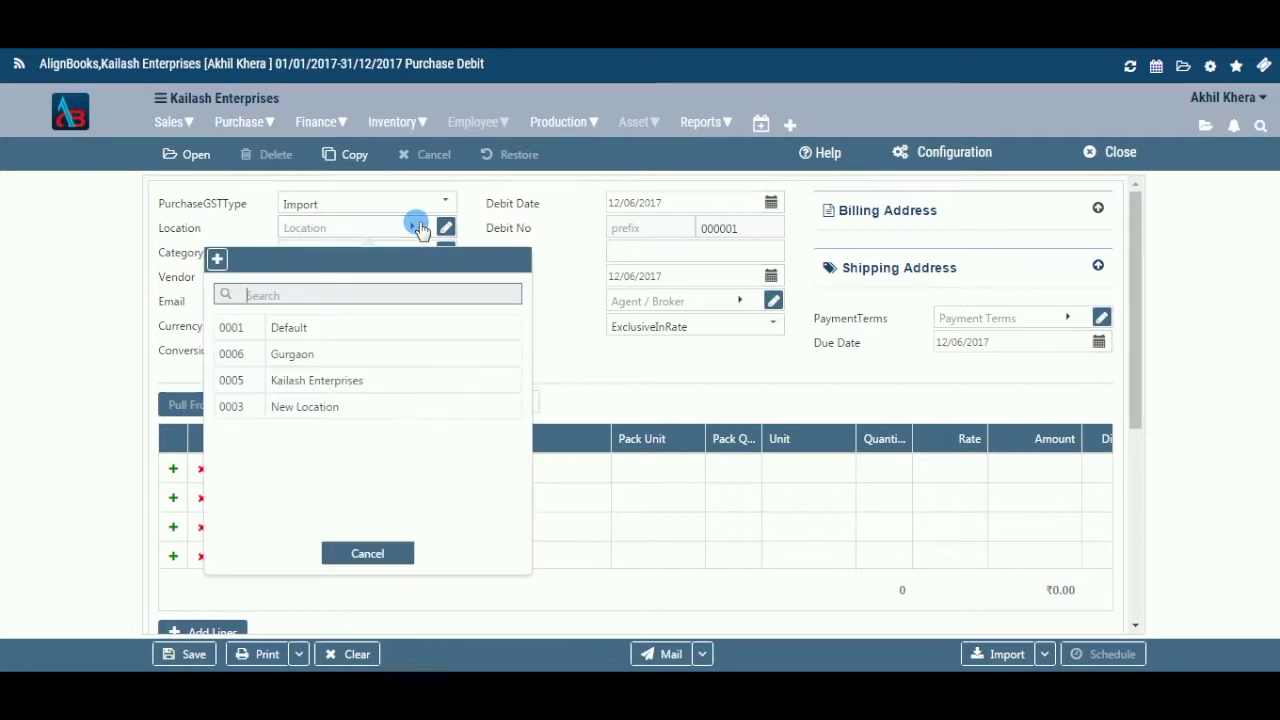
click(413, 358)
click(413, 358)
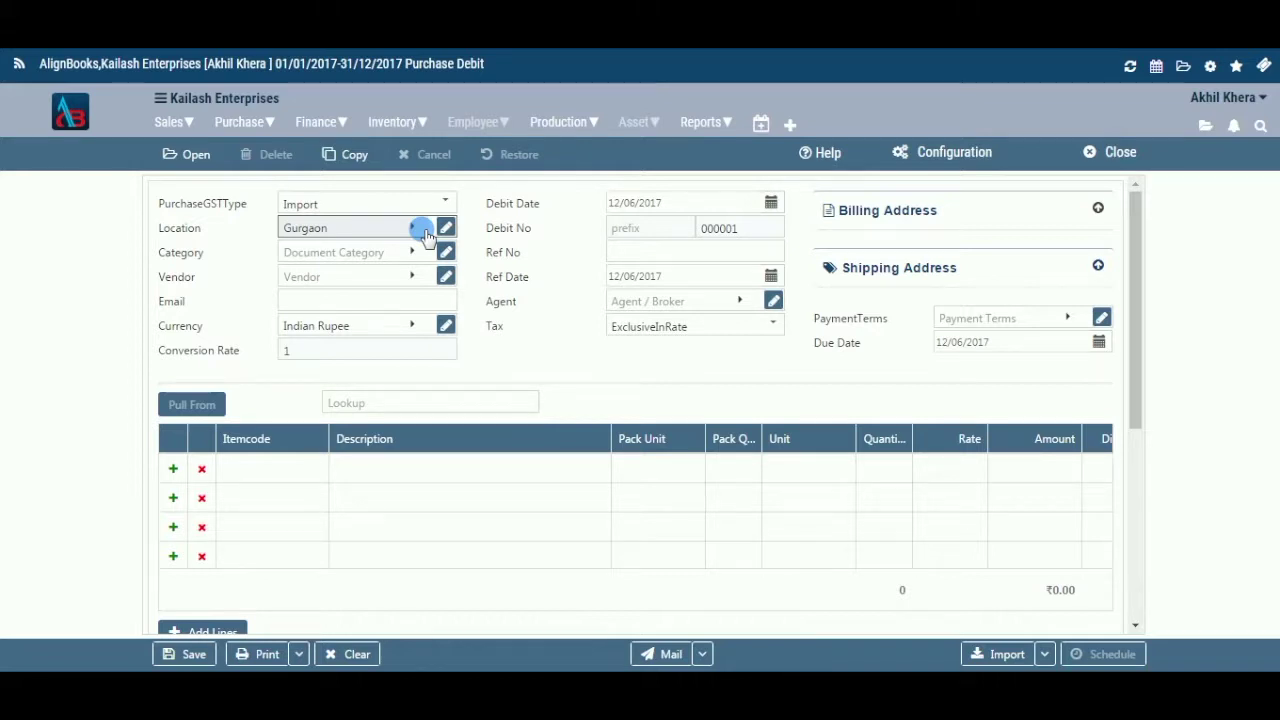
View the blank form for adding a location and the Gurgaon location's record, closing both without saving
click(425, 232)
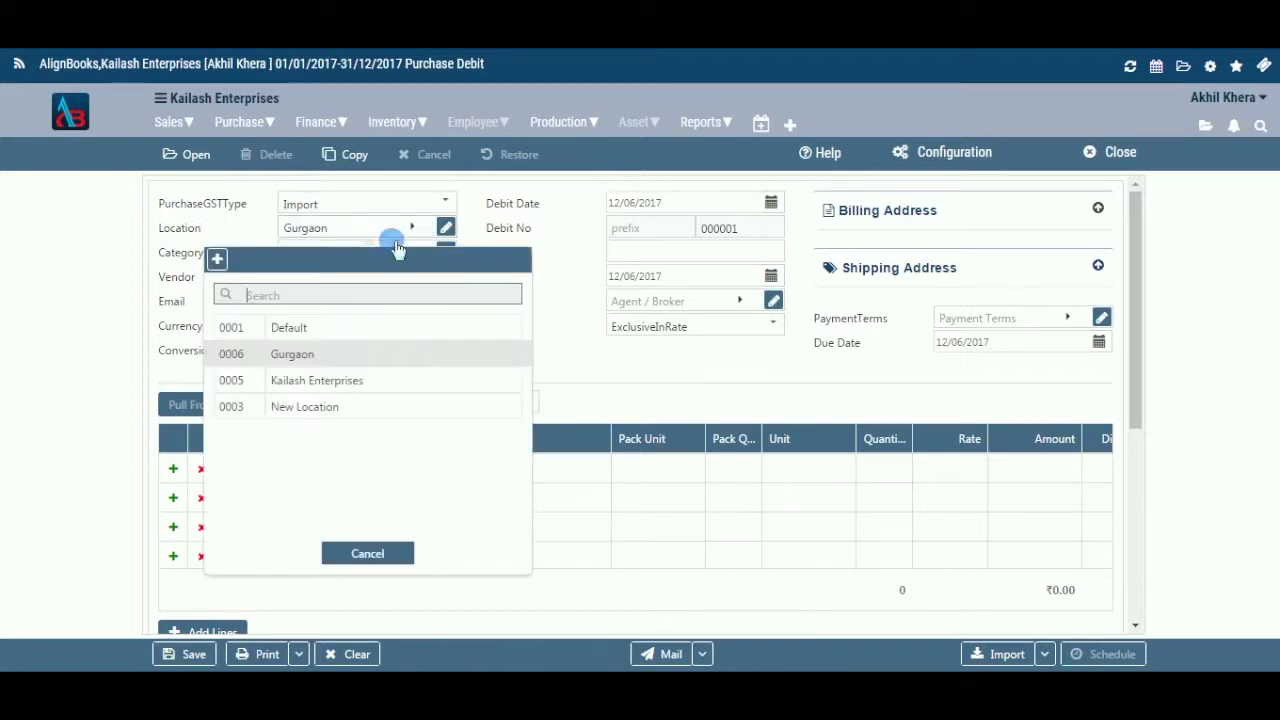
click(220, 266)
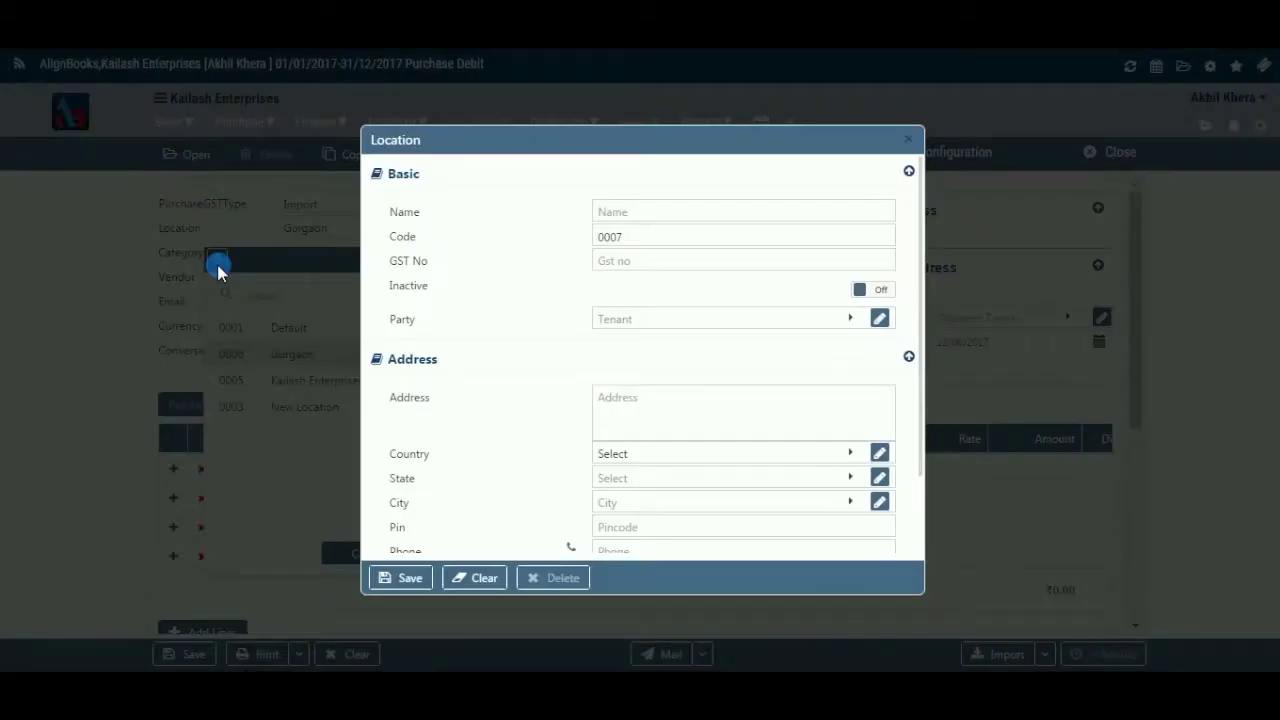
click(620, 214)
click(626, 268)
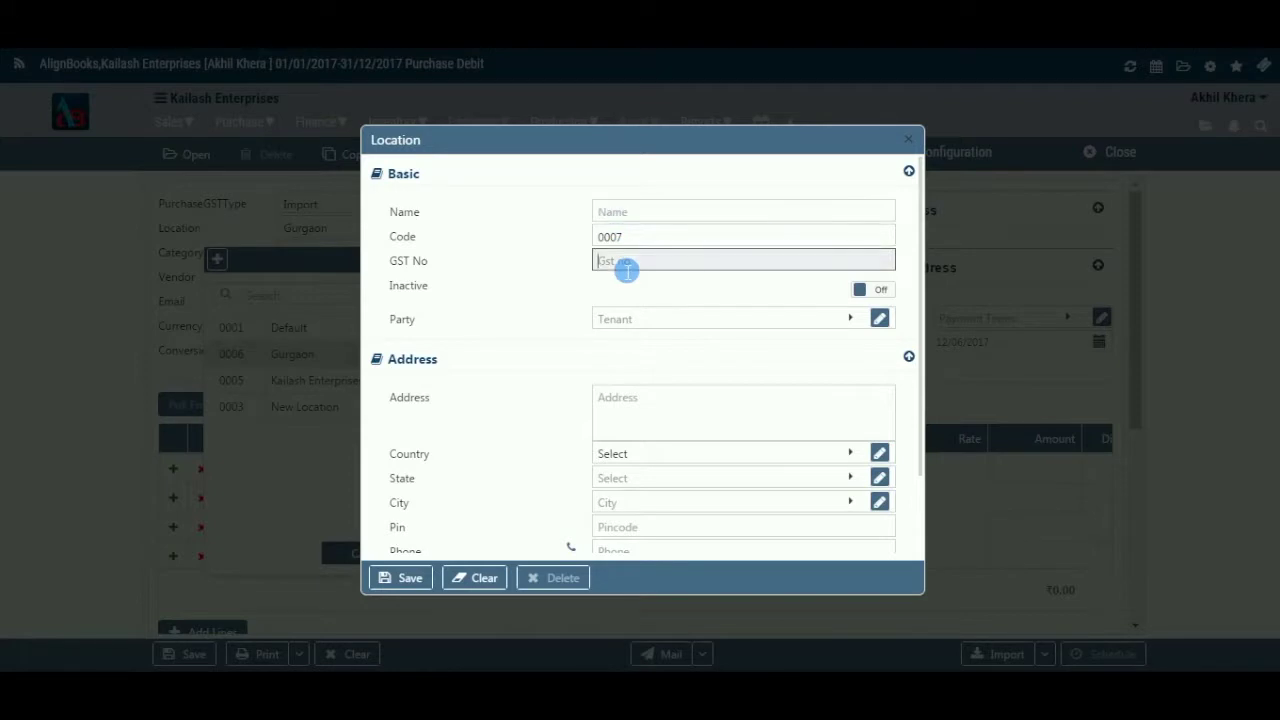
click(911, 144)
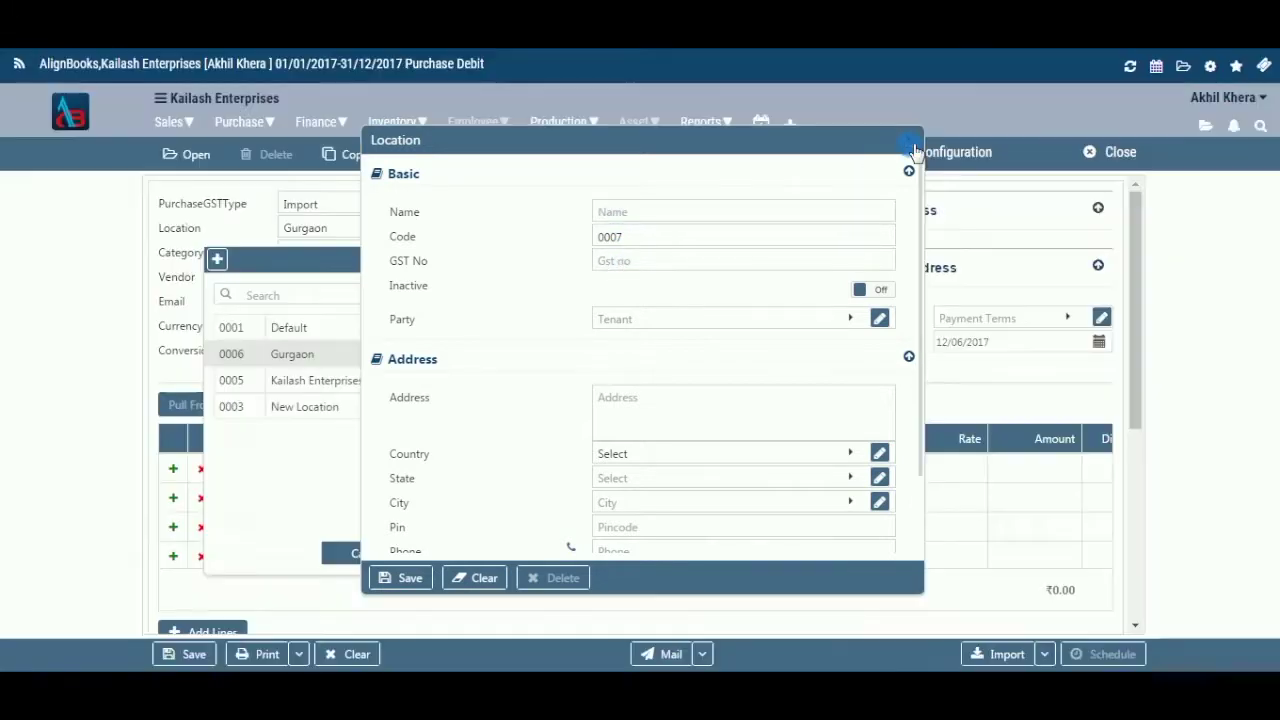
click(364, 557)
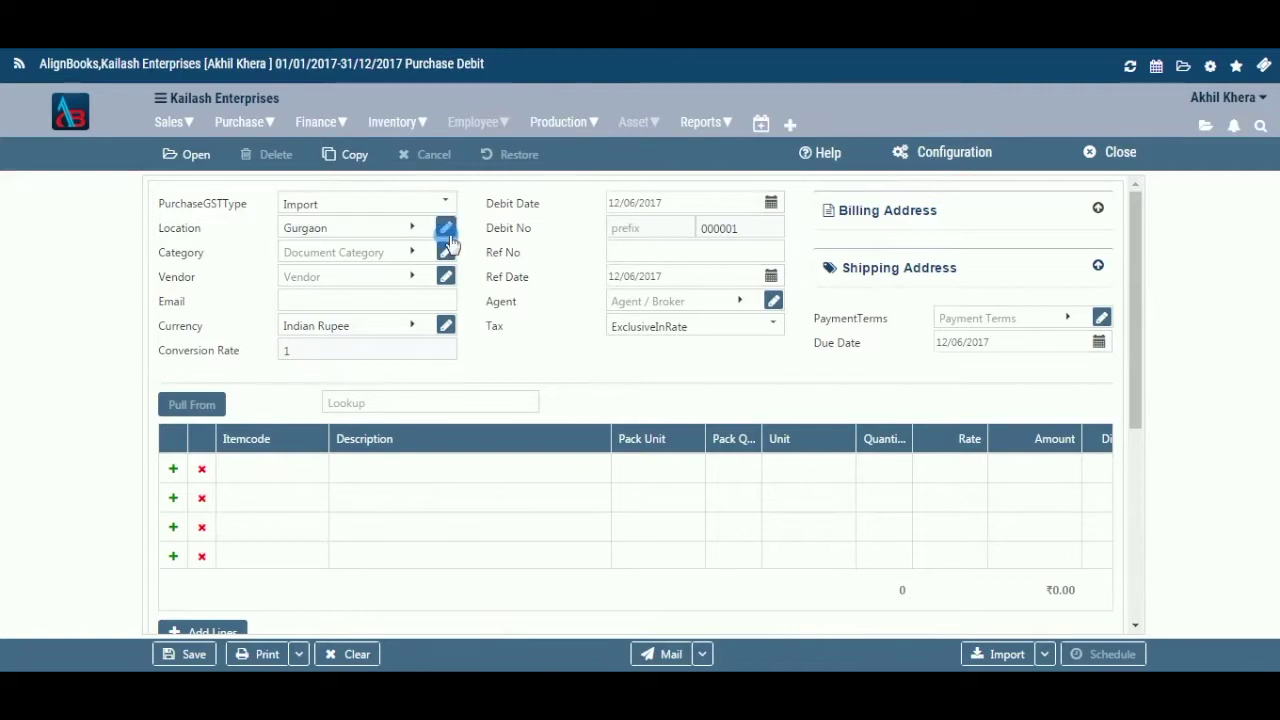
click(449, 241)
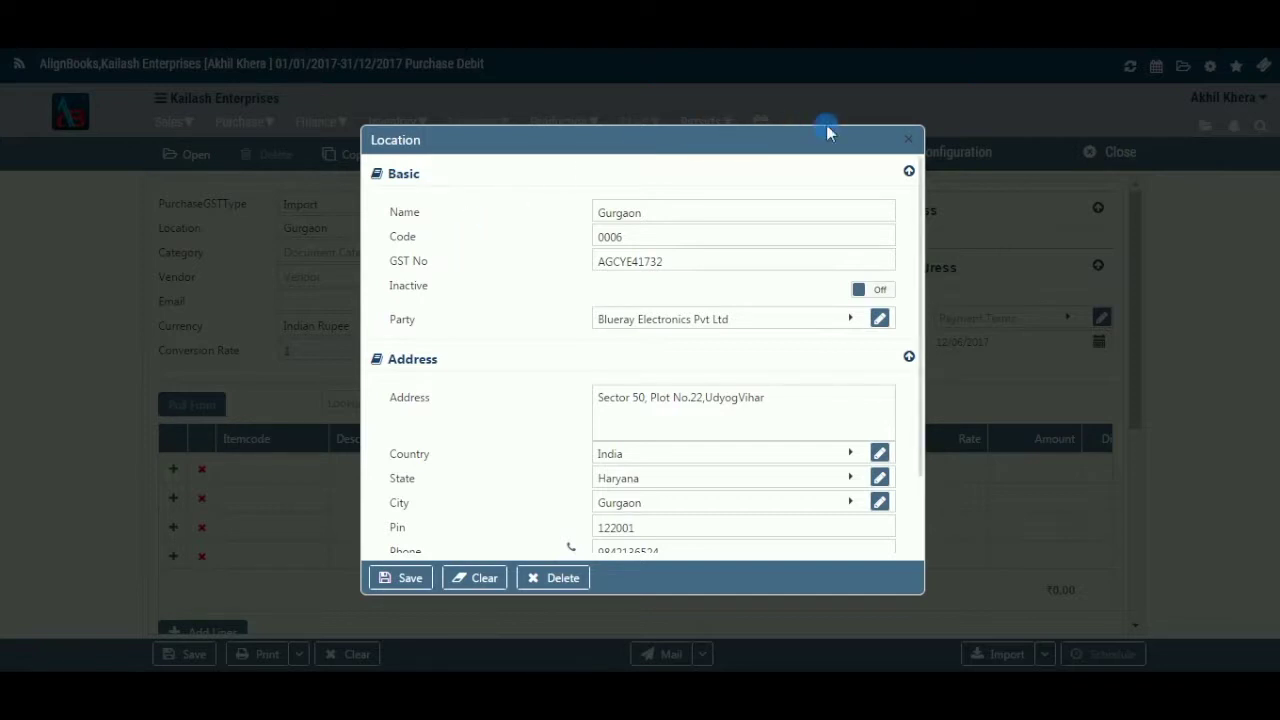
click(910, 148)
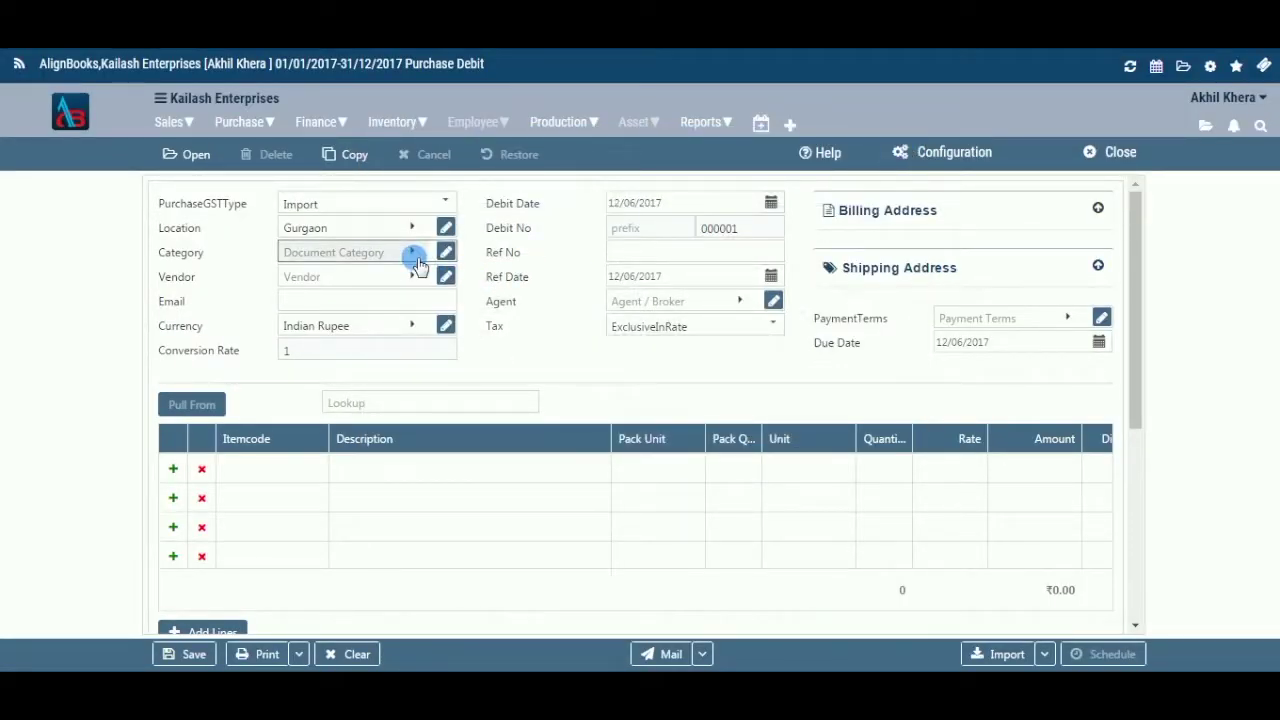
Set the document category to Tax
click(416, 260)
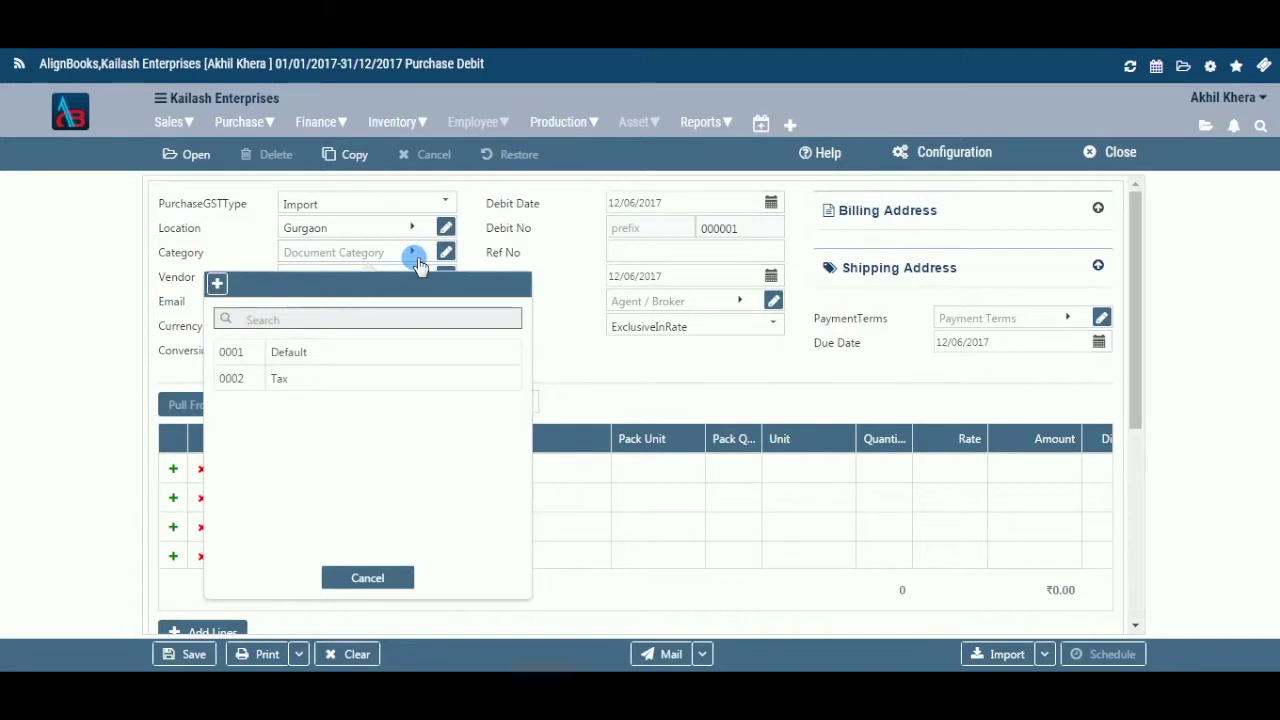
click(316, 386)
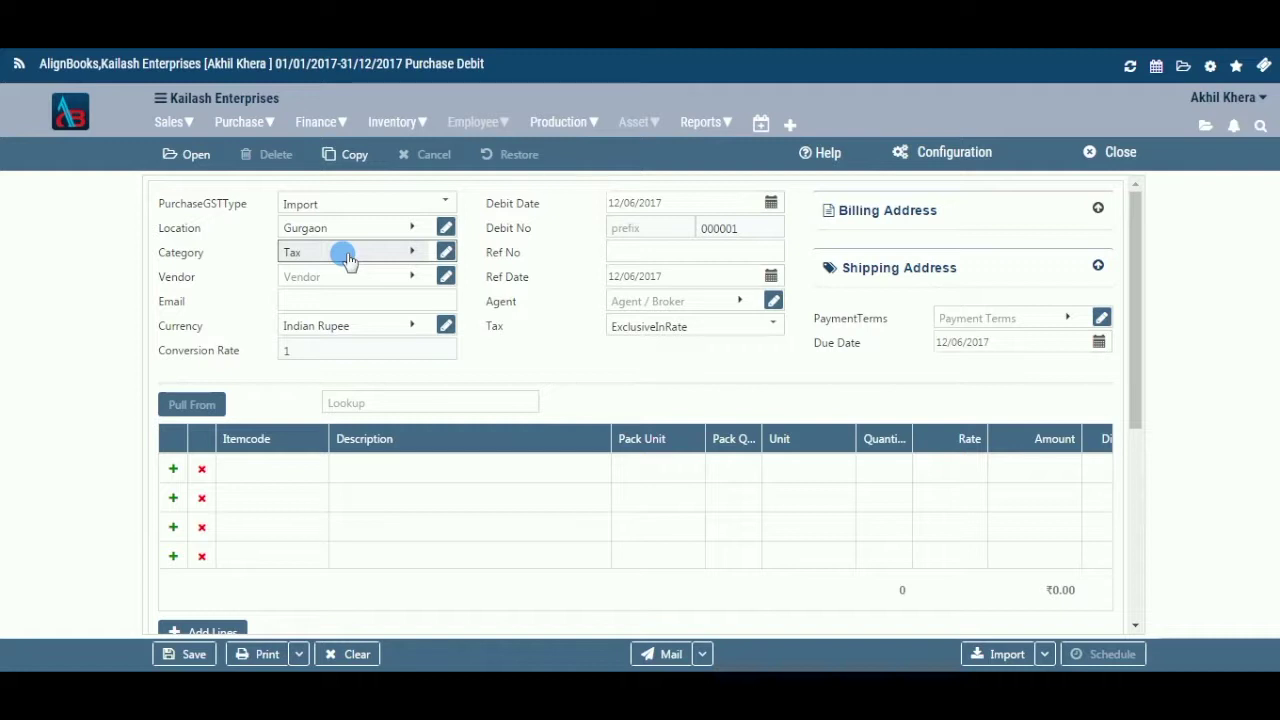
View the blank form for adding a document category and the Tax category's record, closing both without saving
click(427, 256)
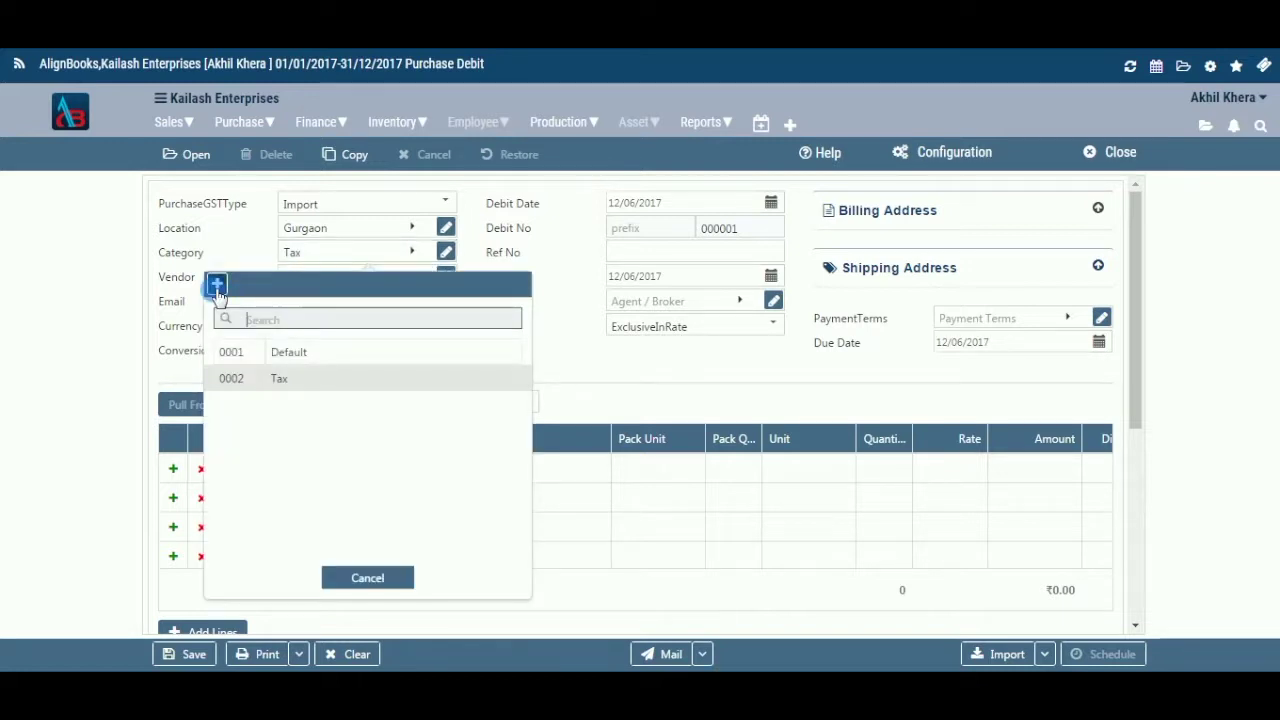
click(391, 297)
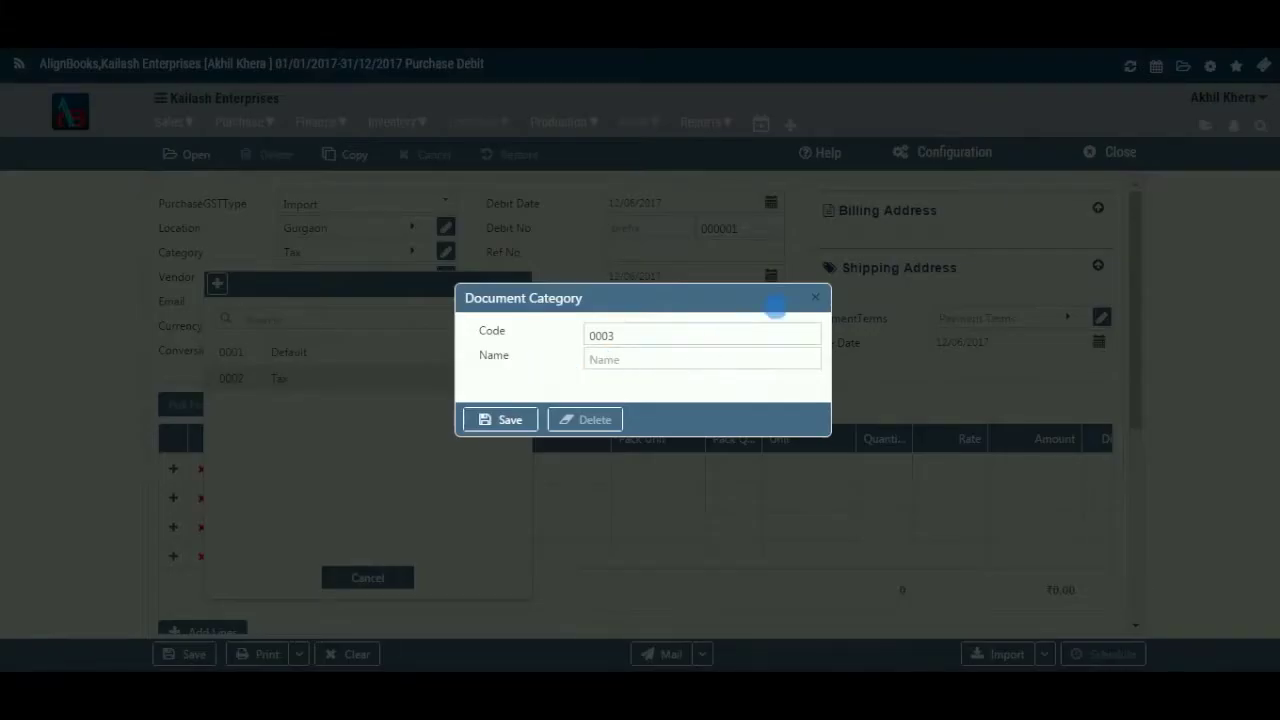
click(815, 298)
click(362, 574)
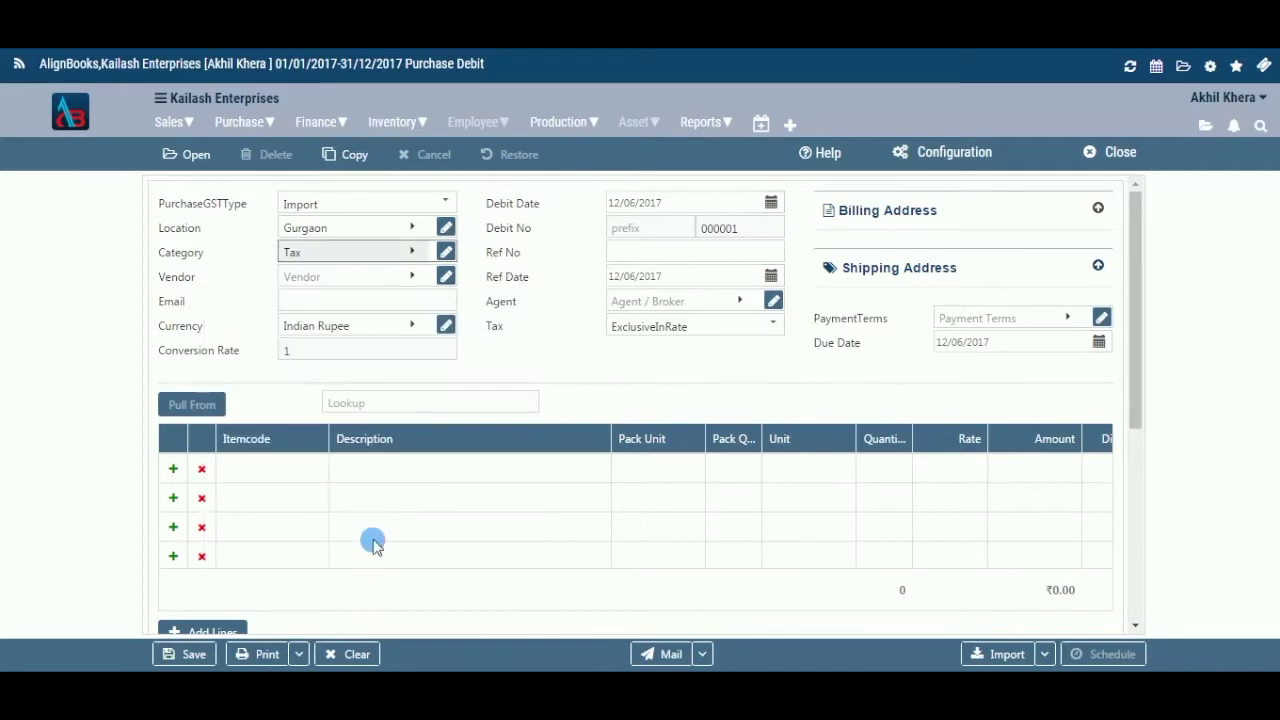
click(446, 254)
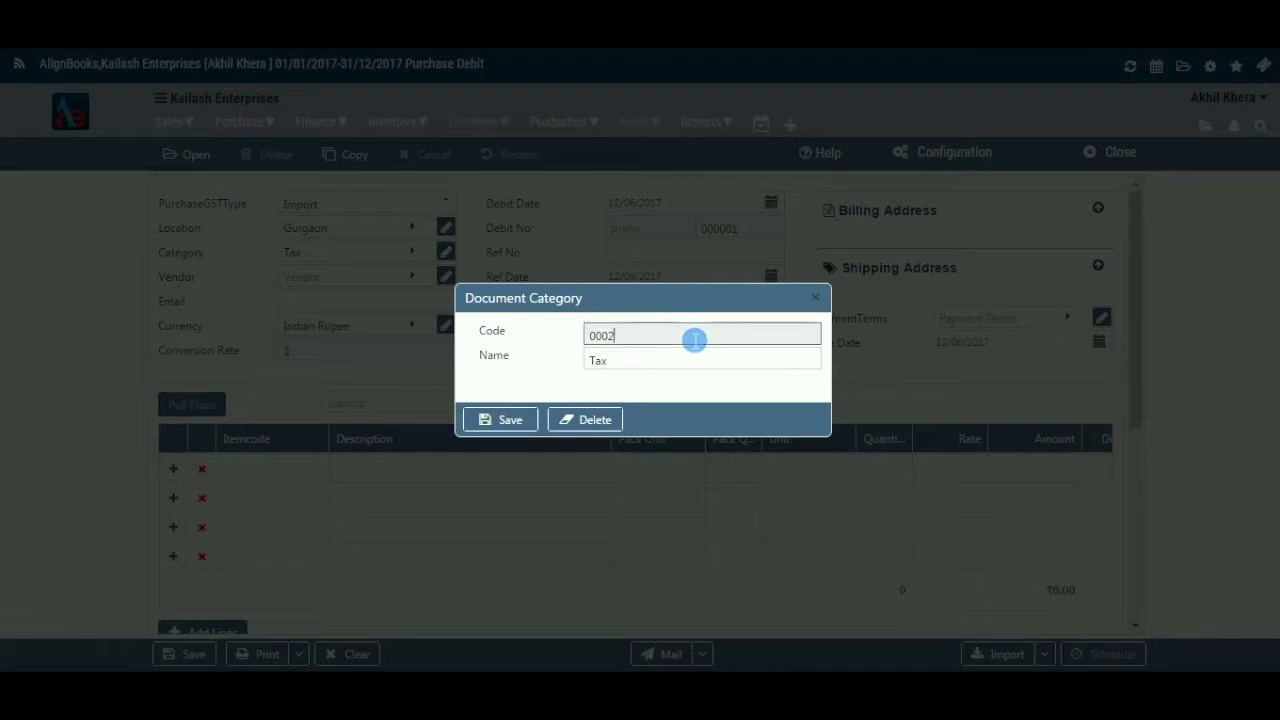
click(815, 298)
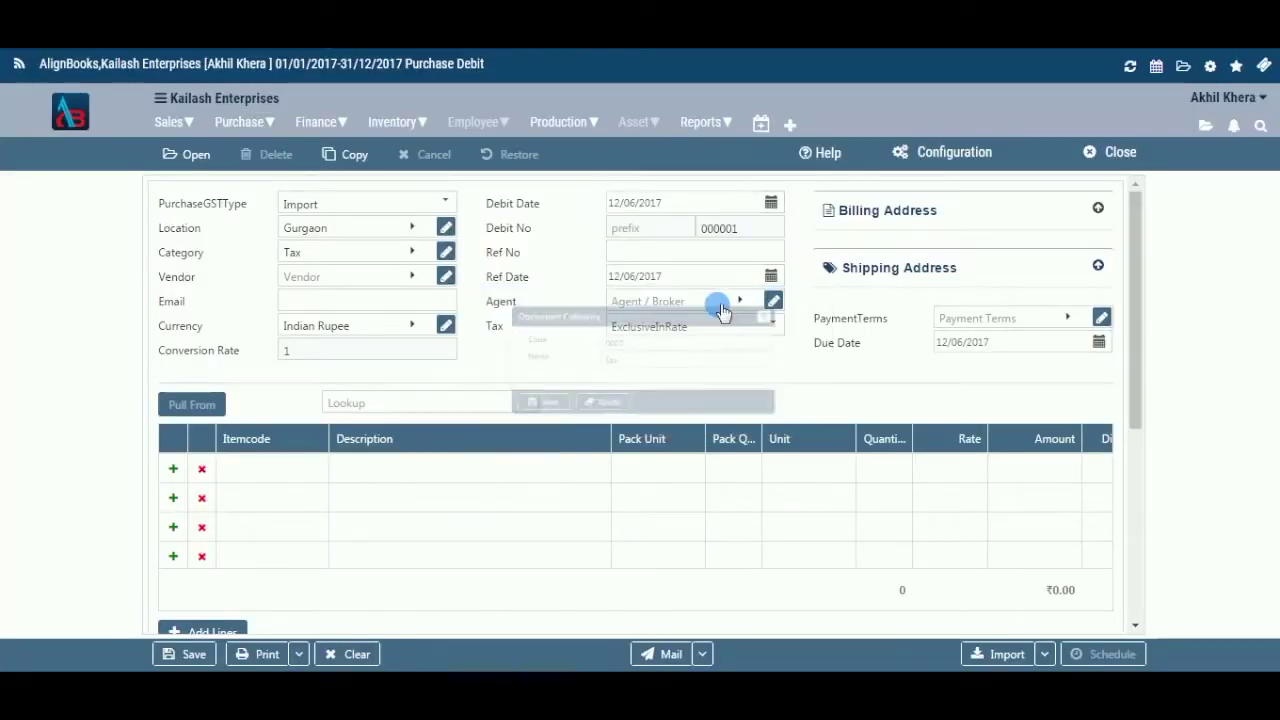
Choose AZ Enterprise as the vendor
click(389, 278)
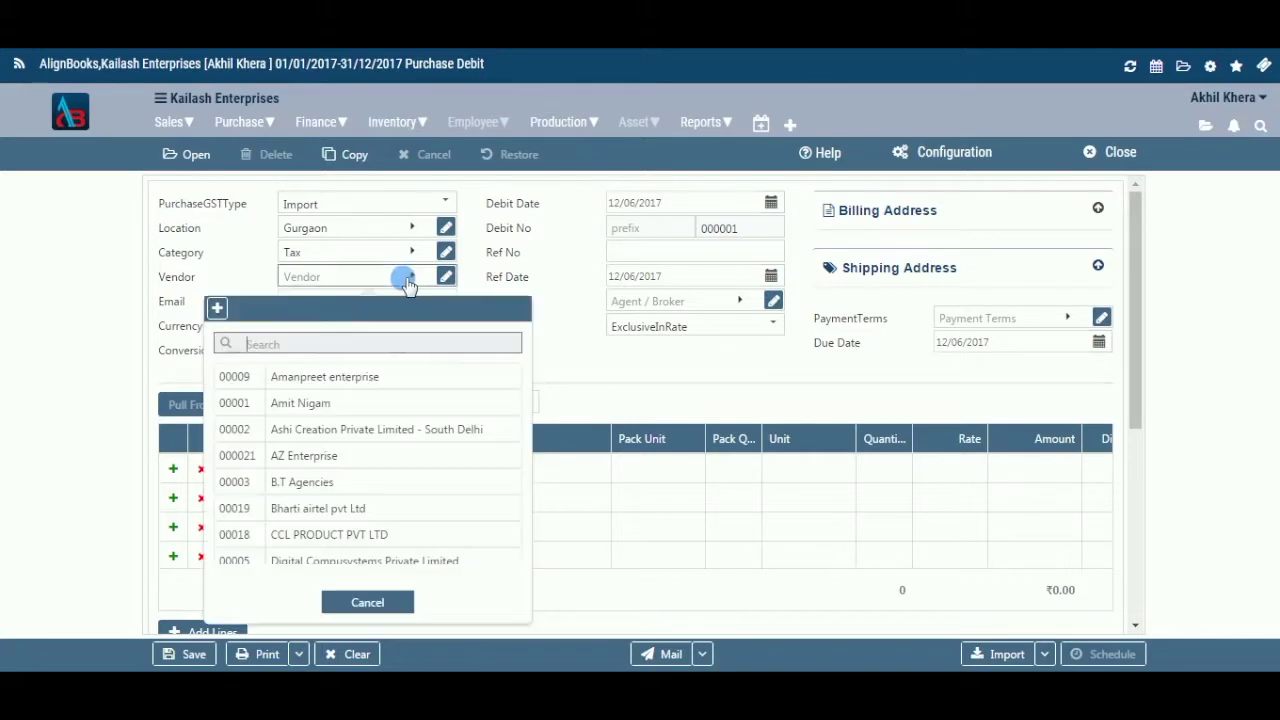
click(374, 453)
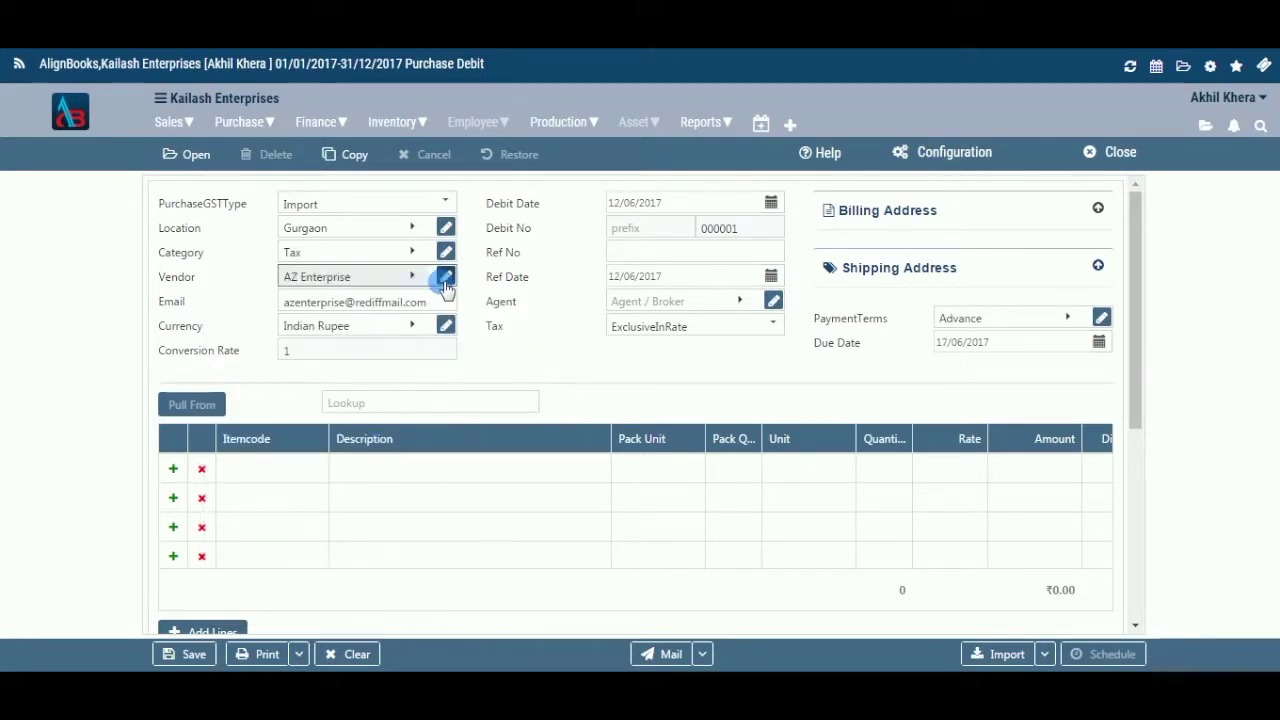
View the blank form for adding a vendor and the AZ Enterprise vendor record, closing both without saving
click(410, 278)
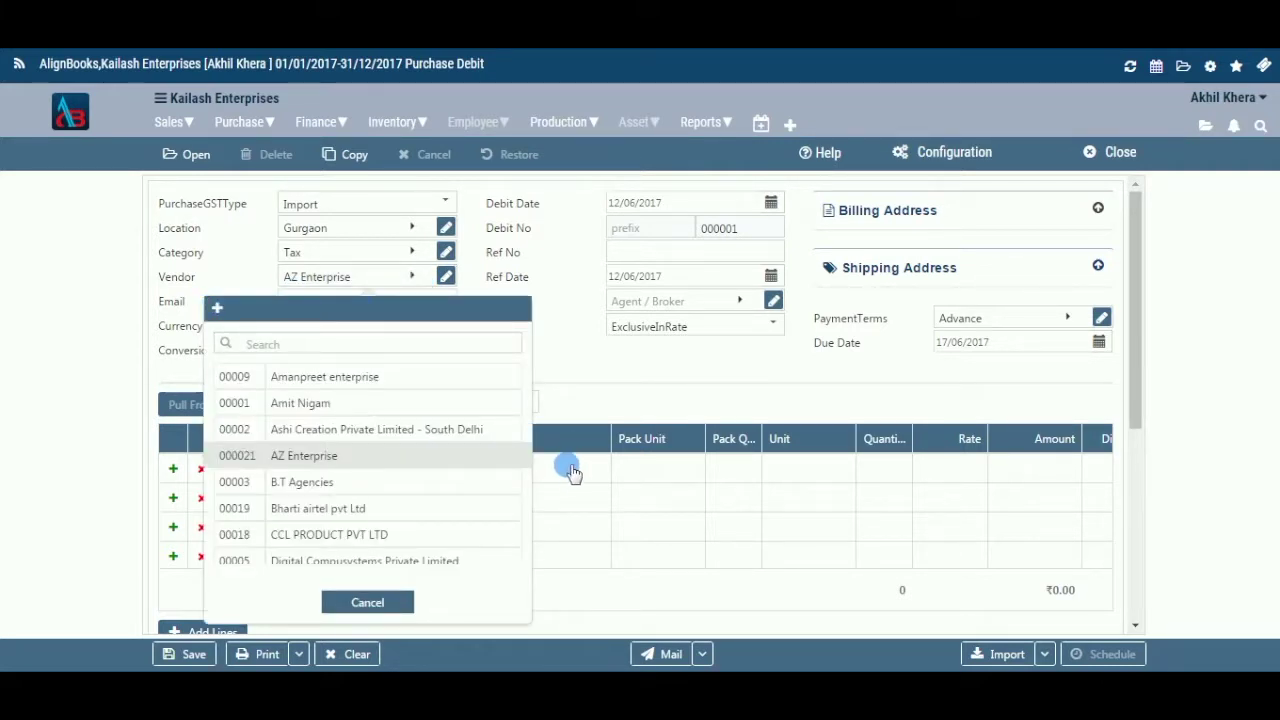
click(386, 603)
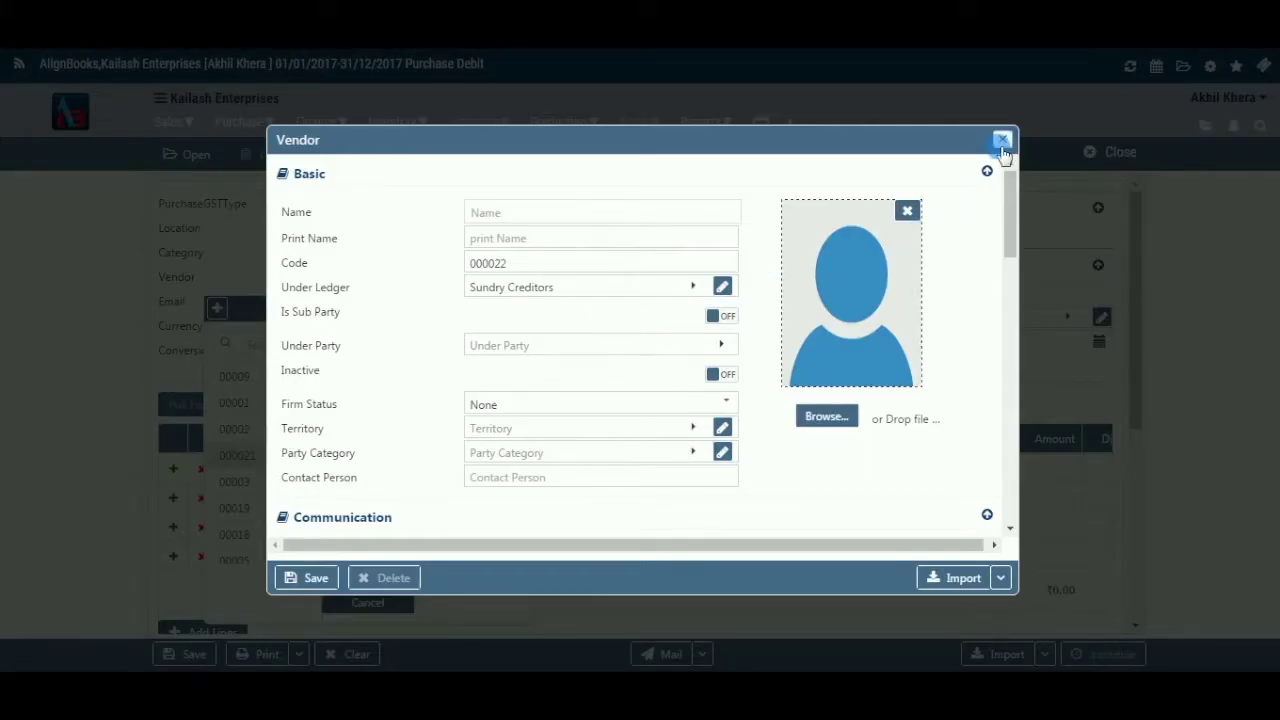
click(1002, 144)
click(389, 603)
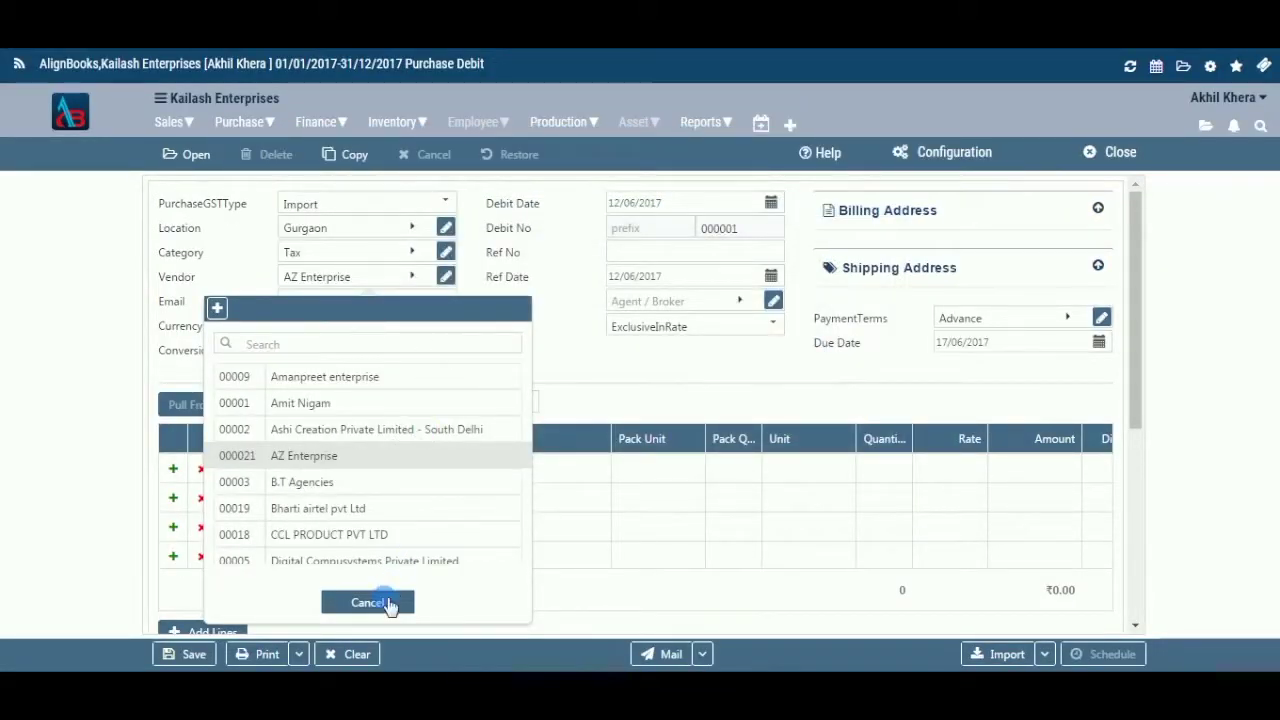
click(447, 283)
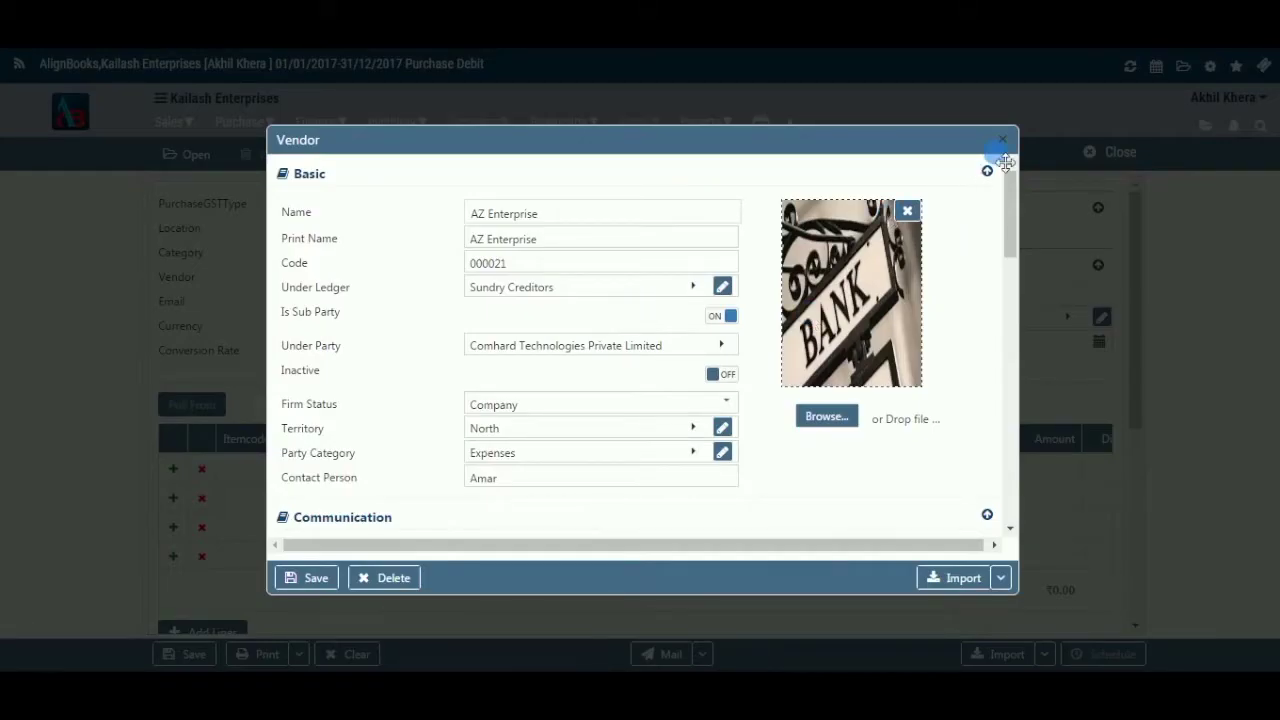
click(1003, 140)
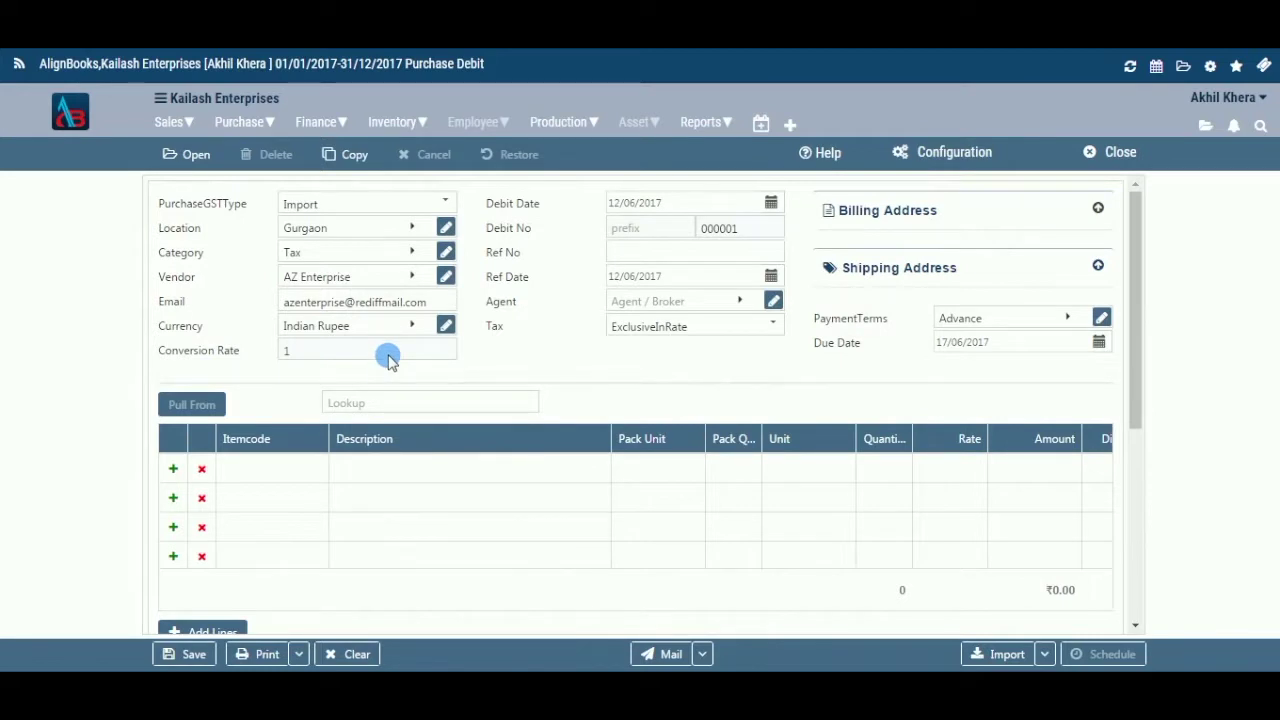
Choose Indian Rupee as the currency for the purchase debit
click(426, 306)
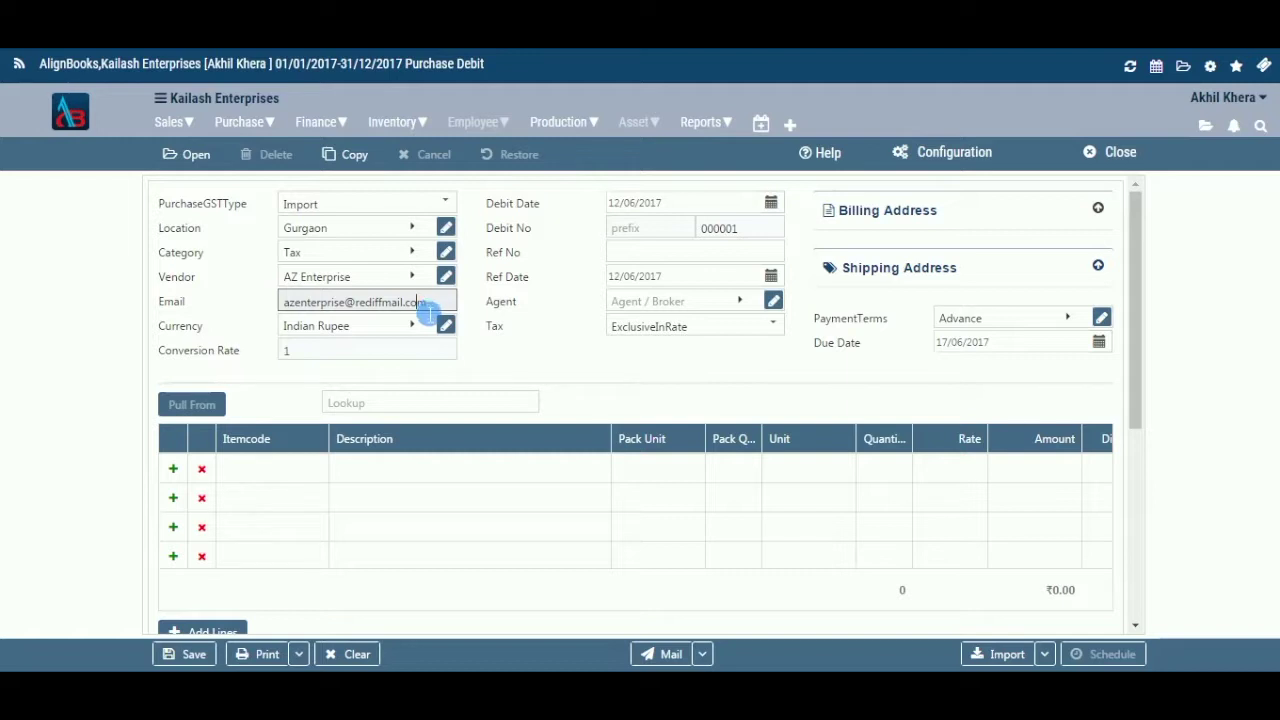
click(405, 328)
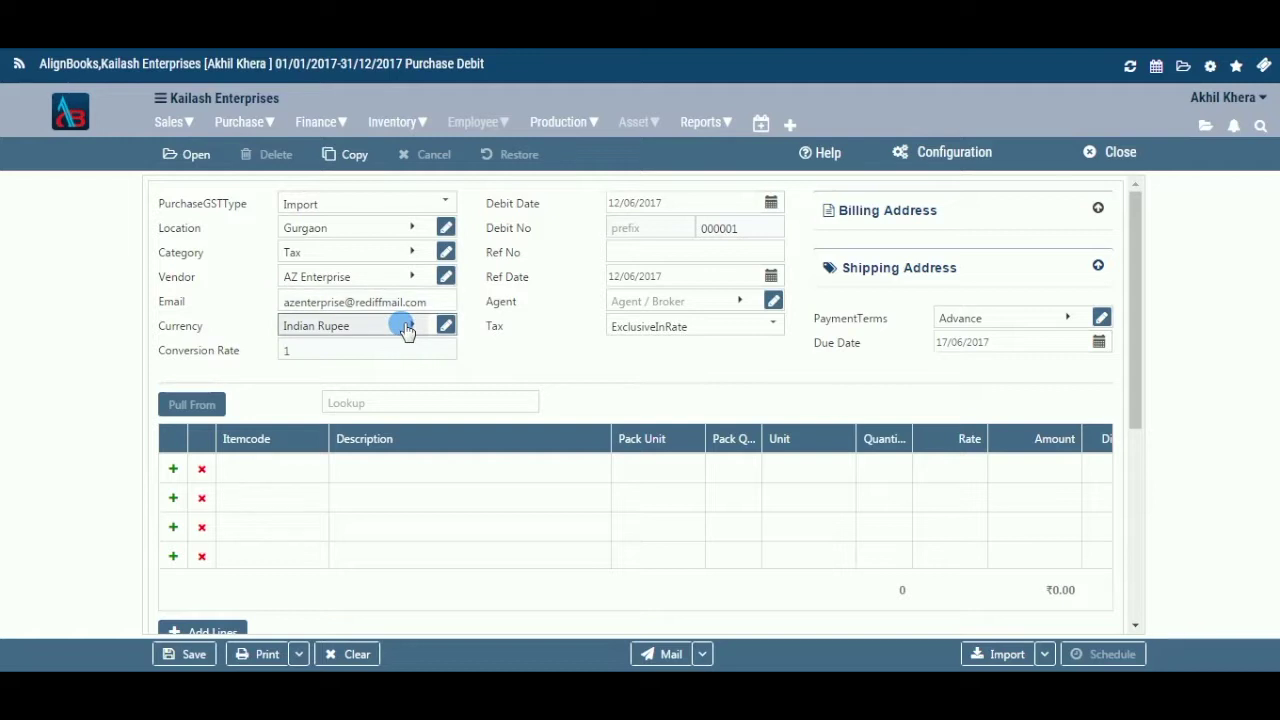
click(408, 328)
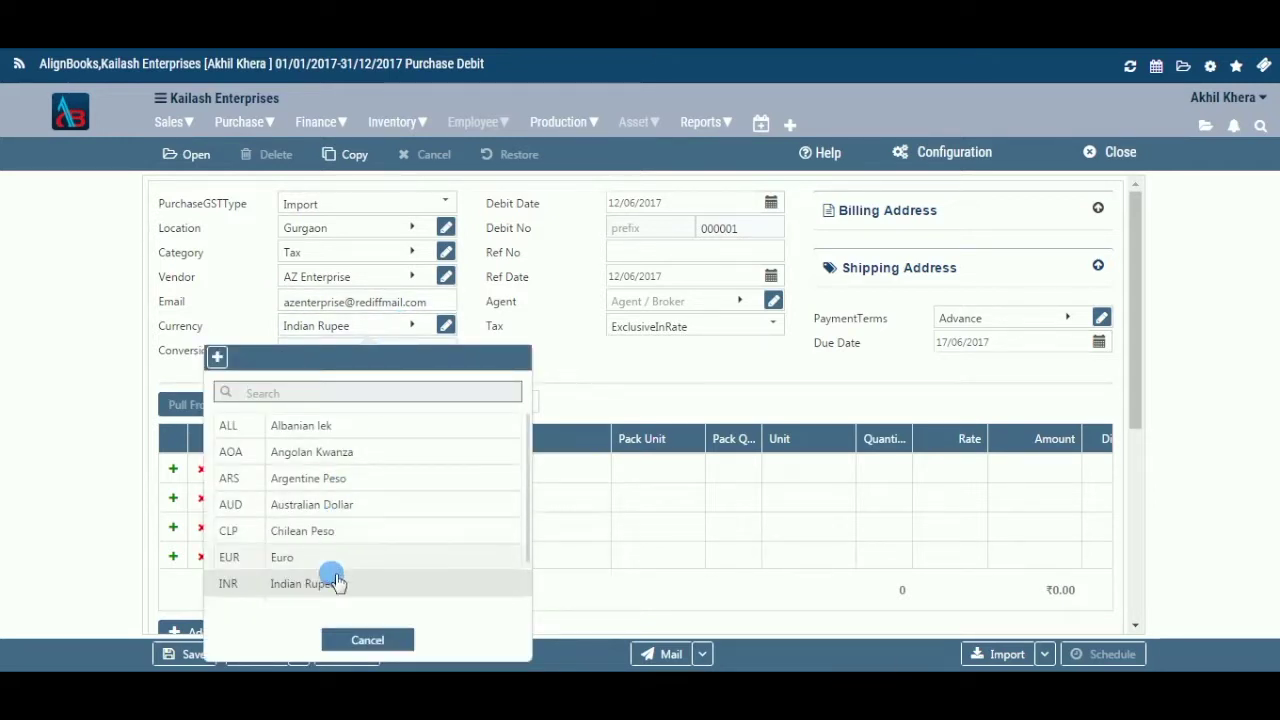
click(335, 585)
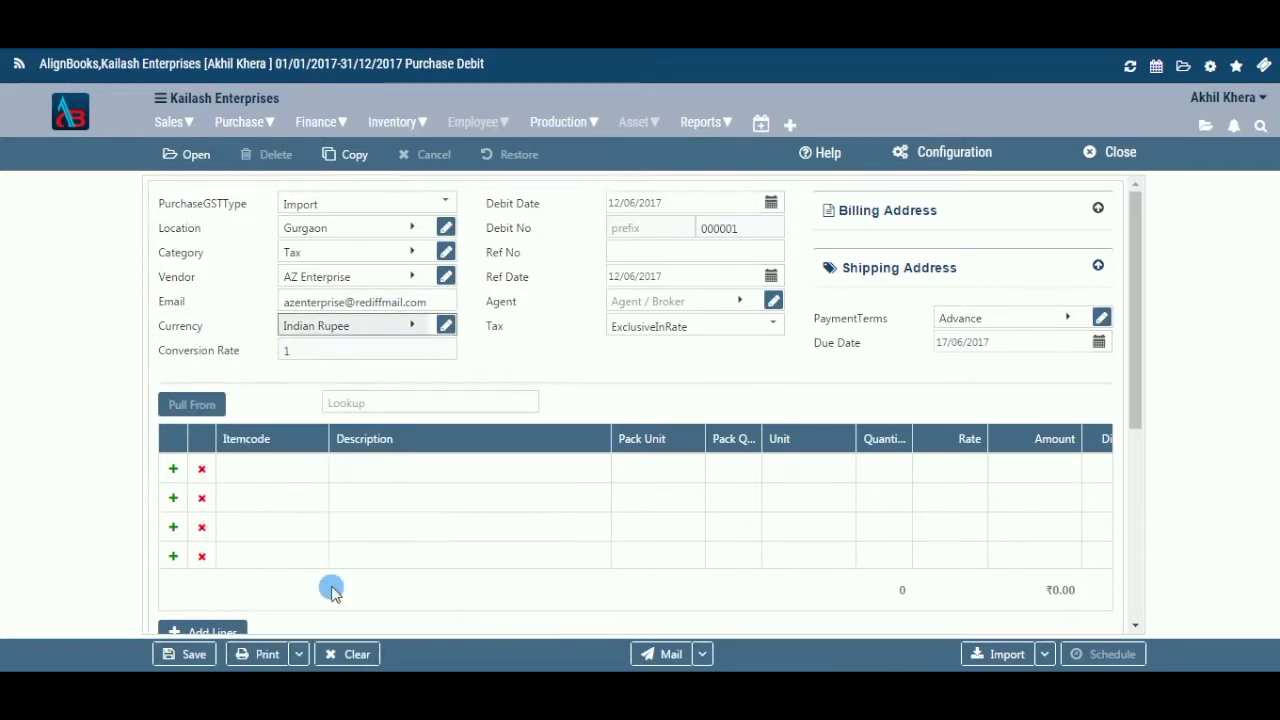
View the currency forms for adding and editing a currency, closing each without saving
click(423, 331)
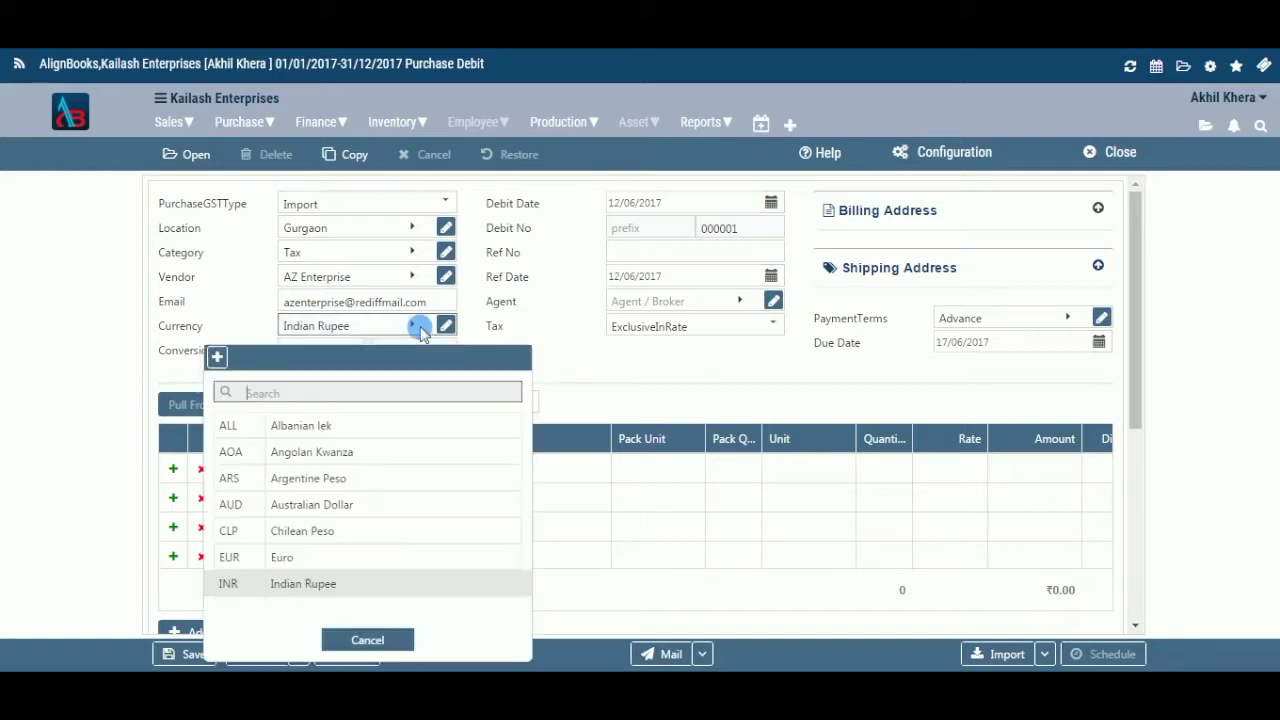
click(219, 359)
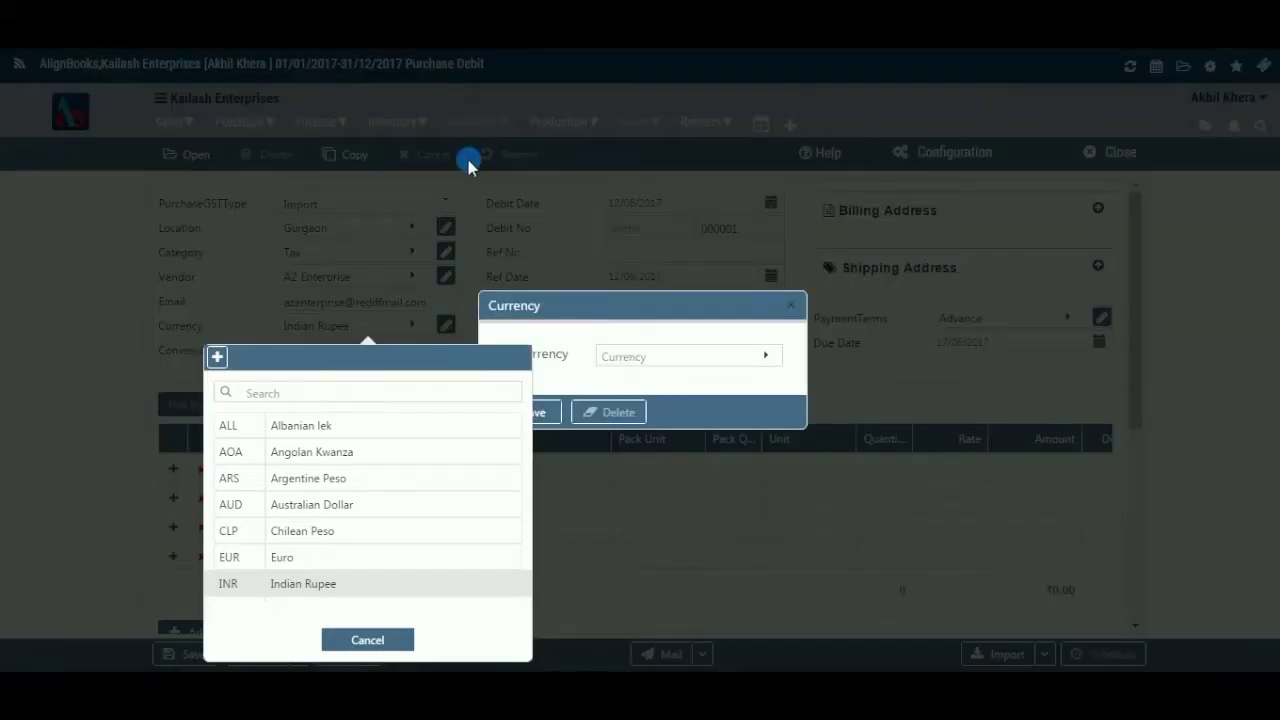
click(368, 640)
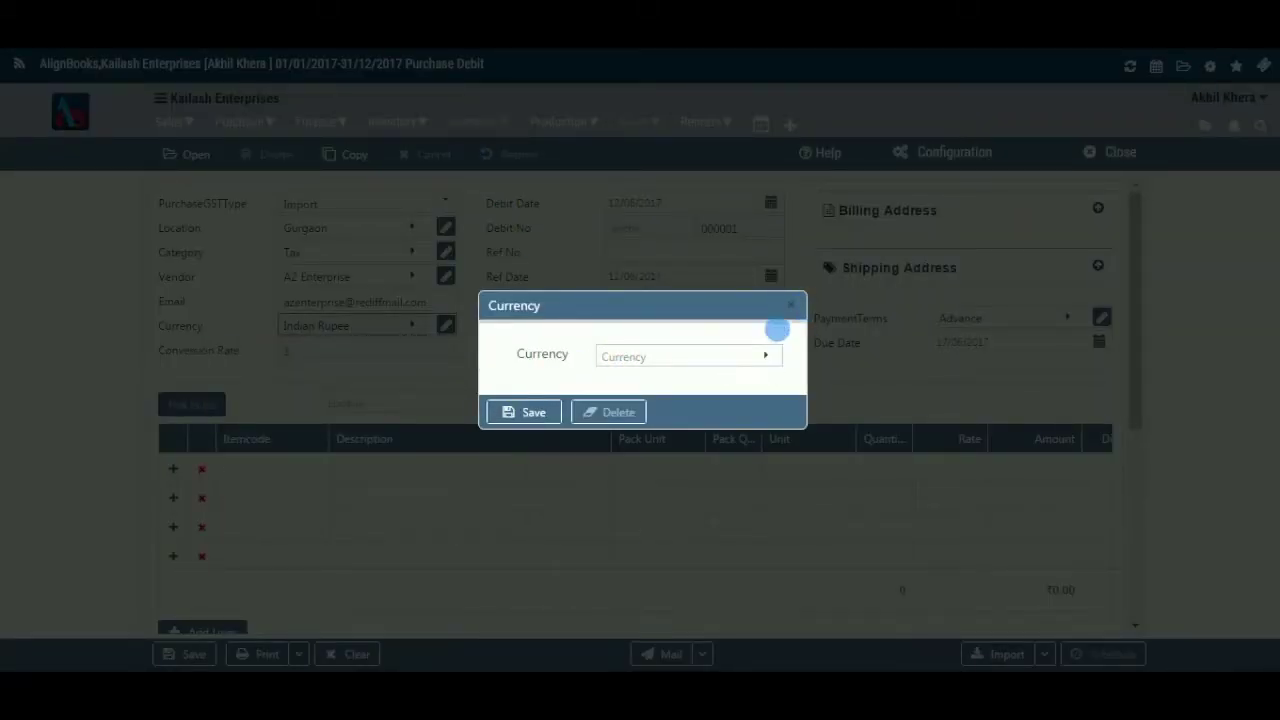
click(793, 318)
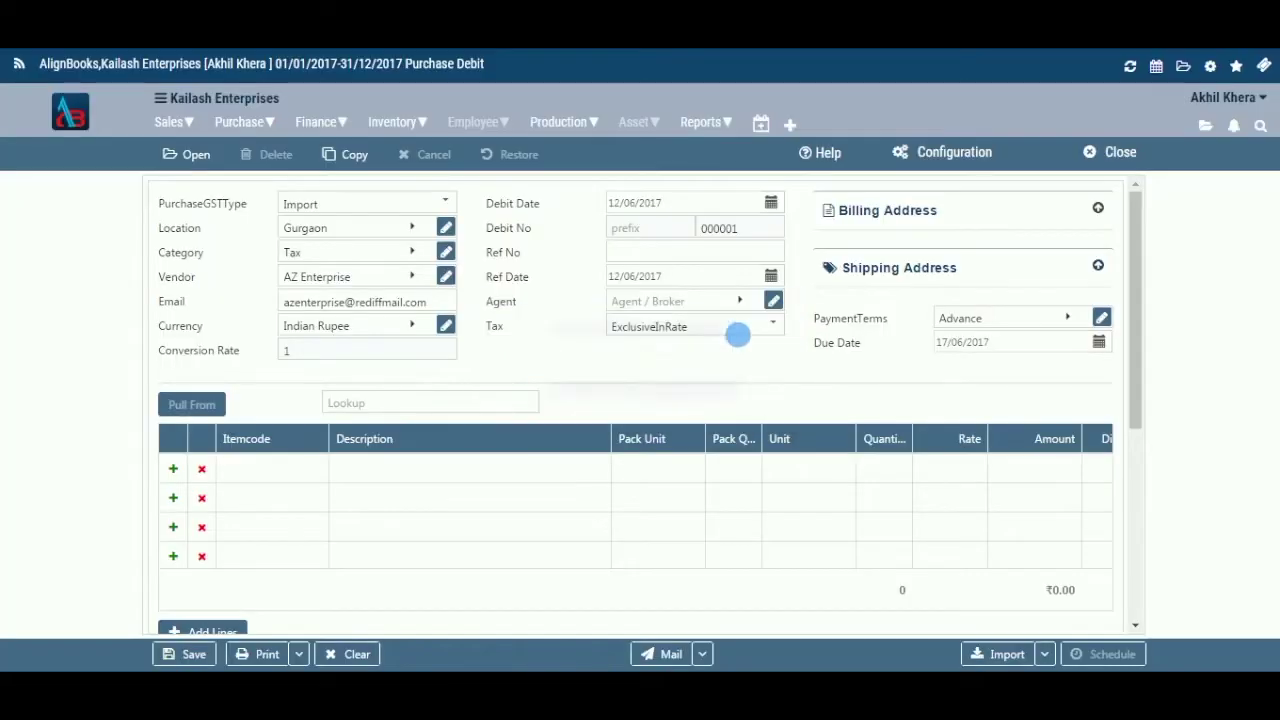
click(446, 326)
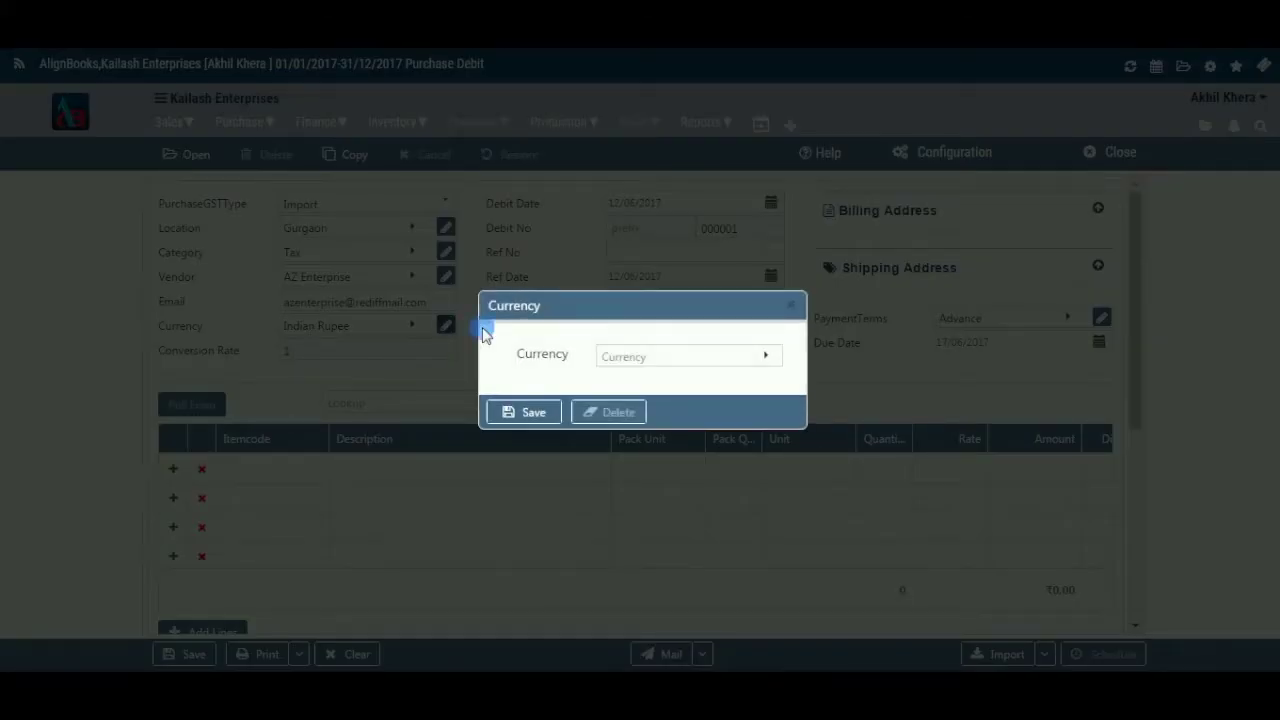
click(791, 307)
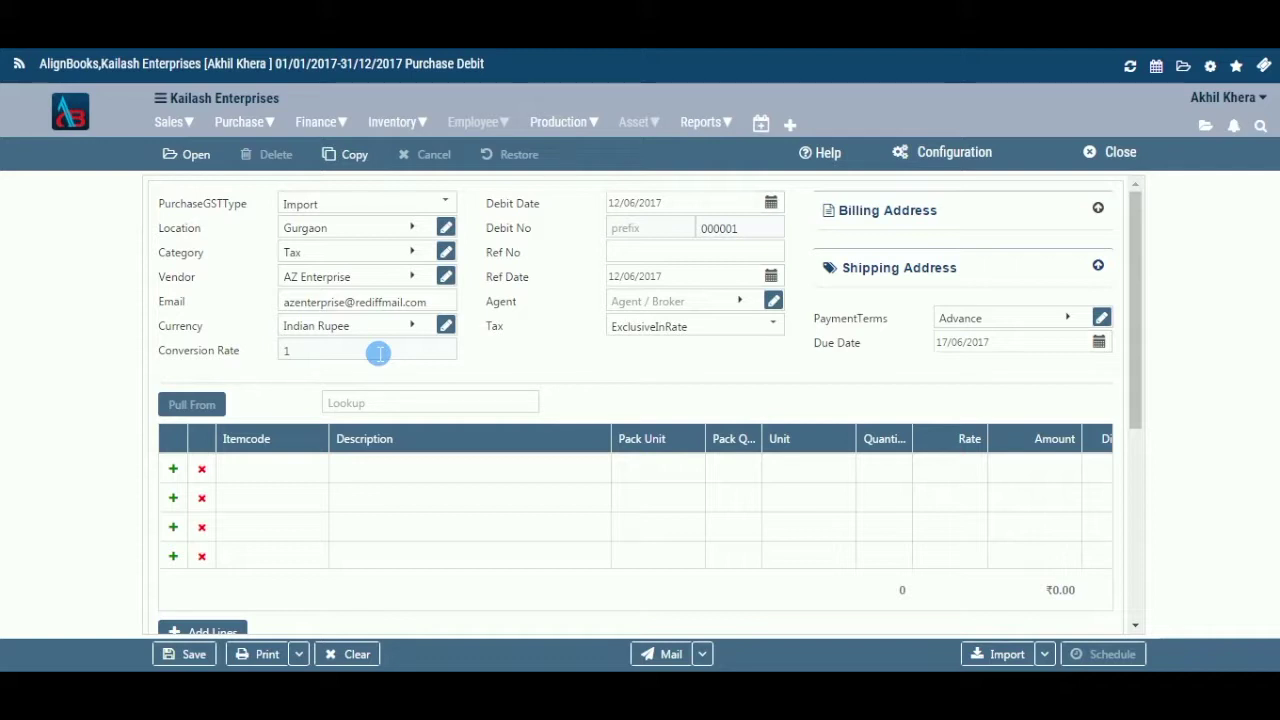
View the calendar for the debit date and close it without picking another date
click(737, 207)
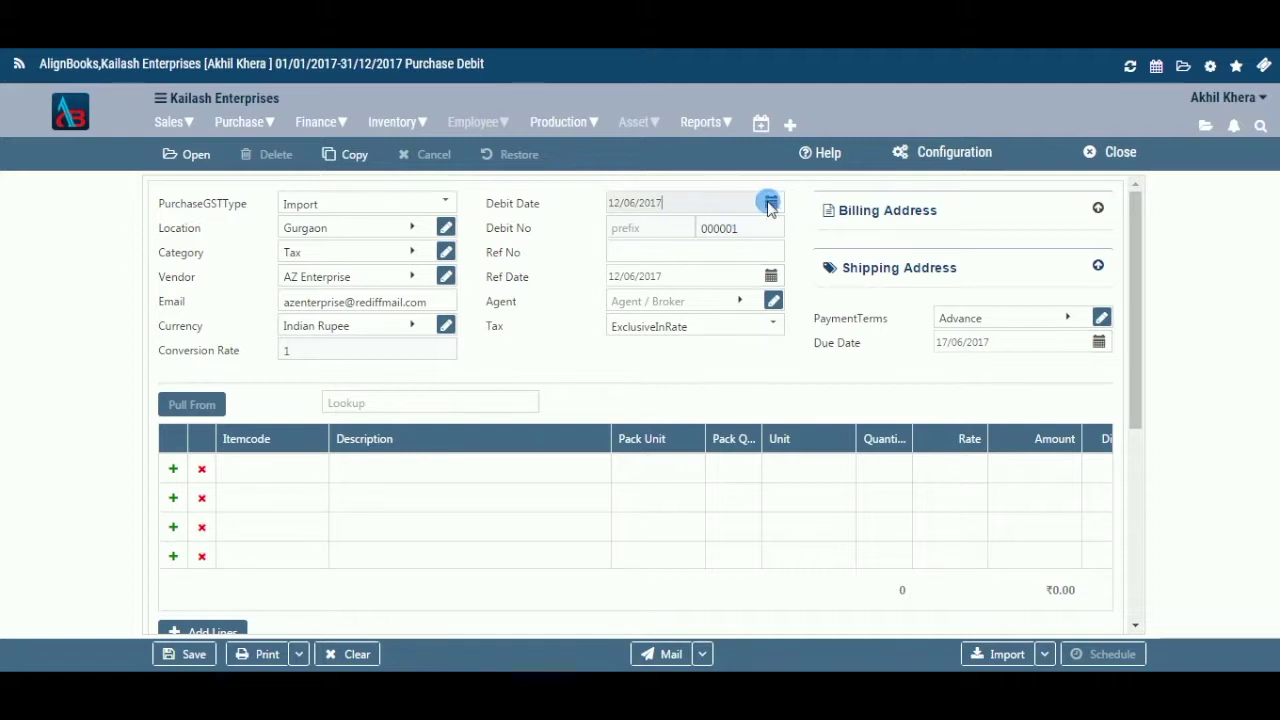
click(769, 204)
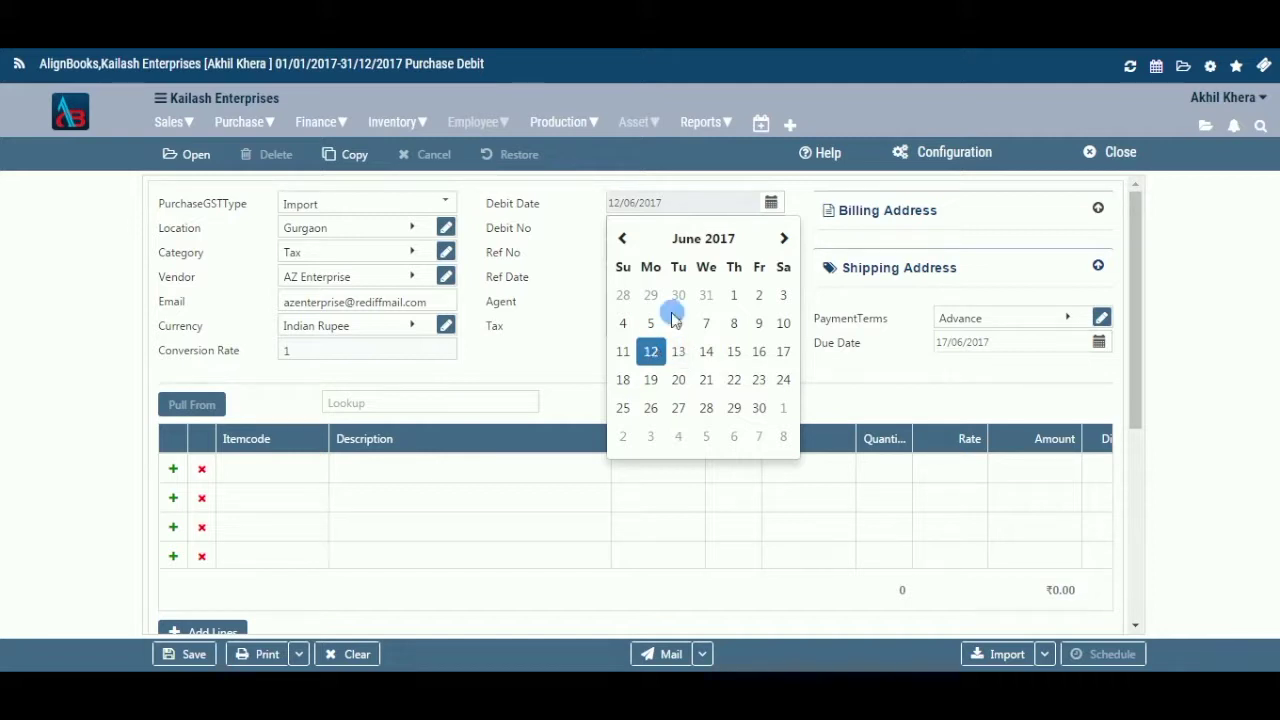
click(769, 207)
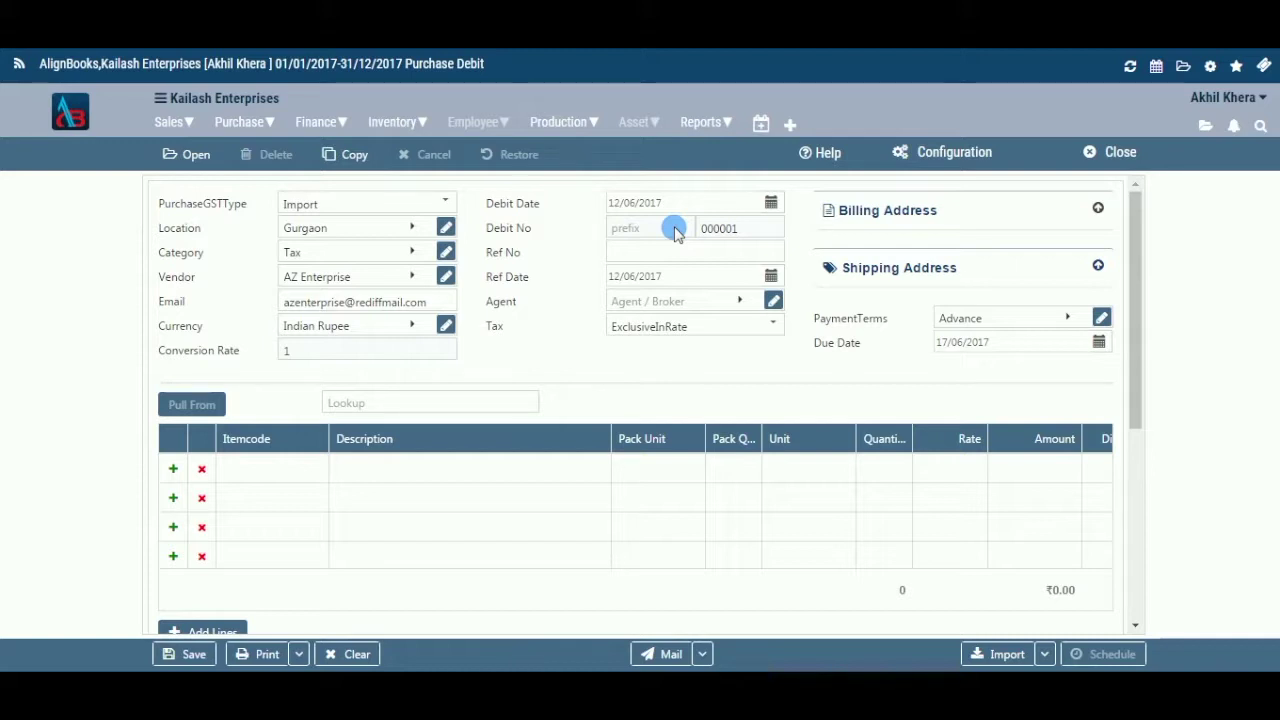
Enter 3314 as the reference number and set the reference date to 14/06/2017
click(748, 254)
text(3314)
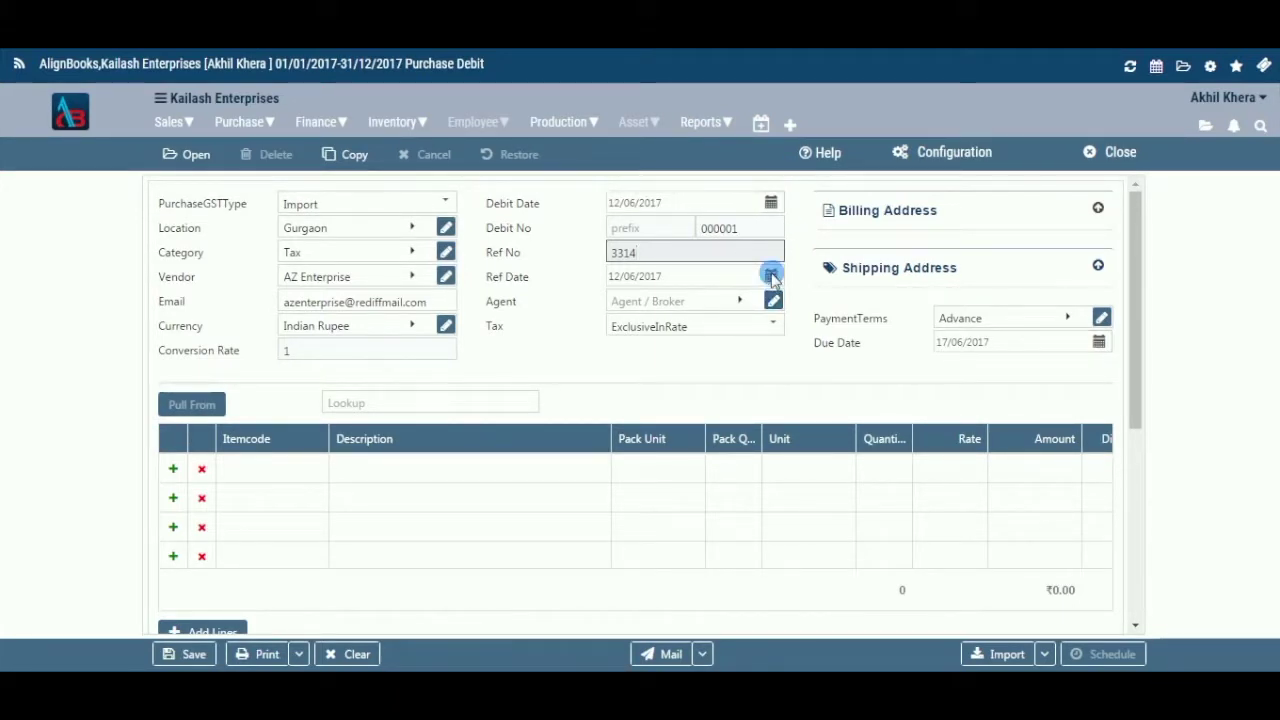
click(771, 276)
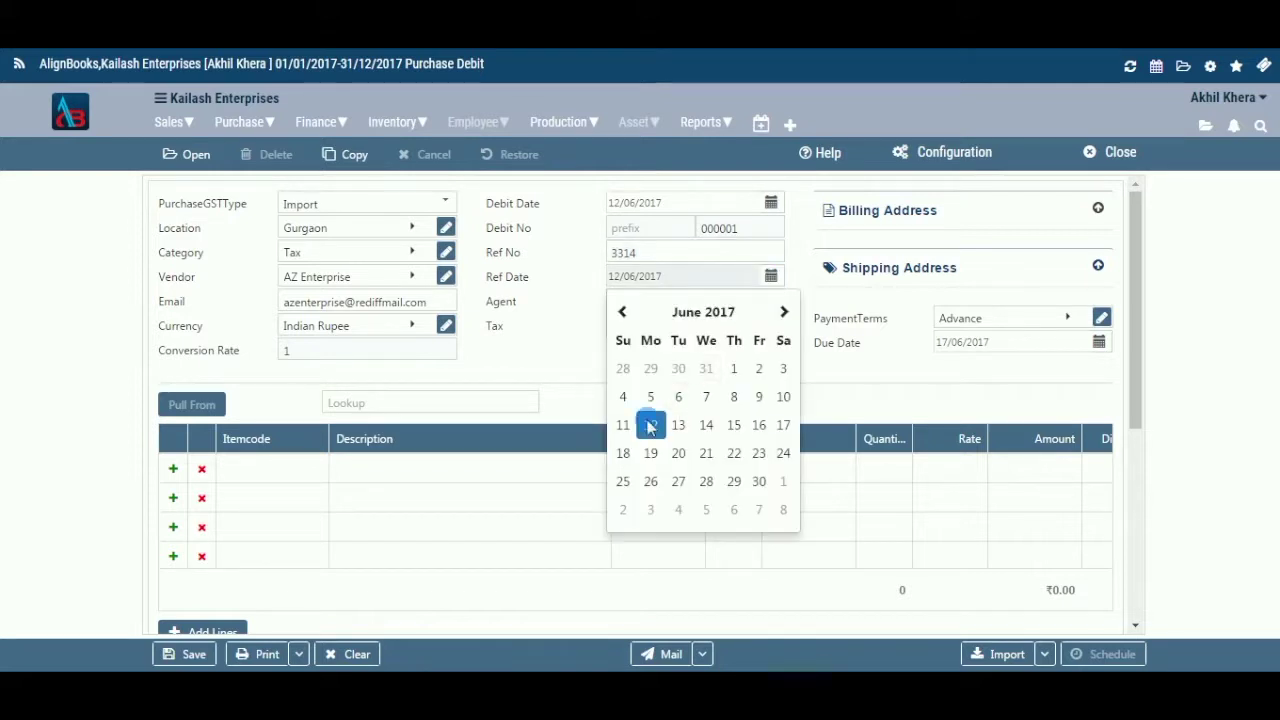
click(706, 427)
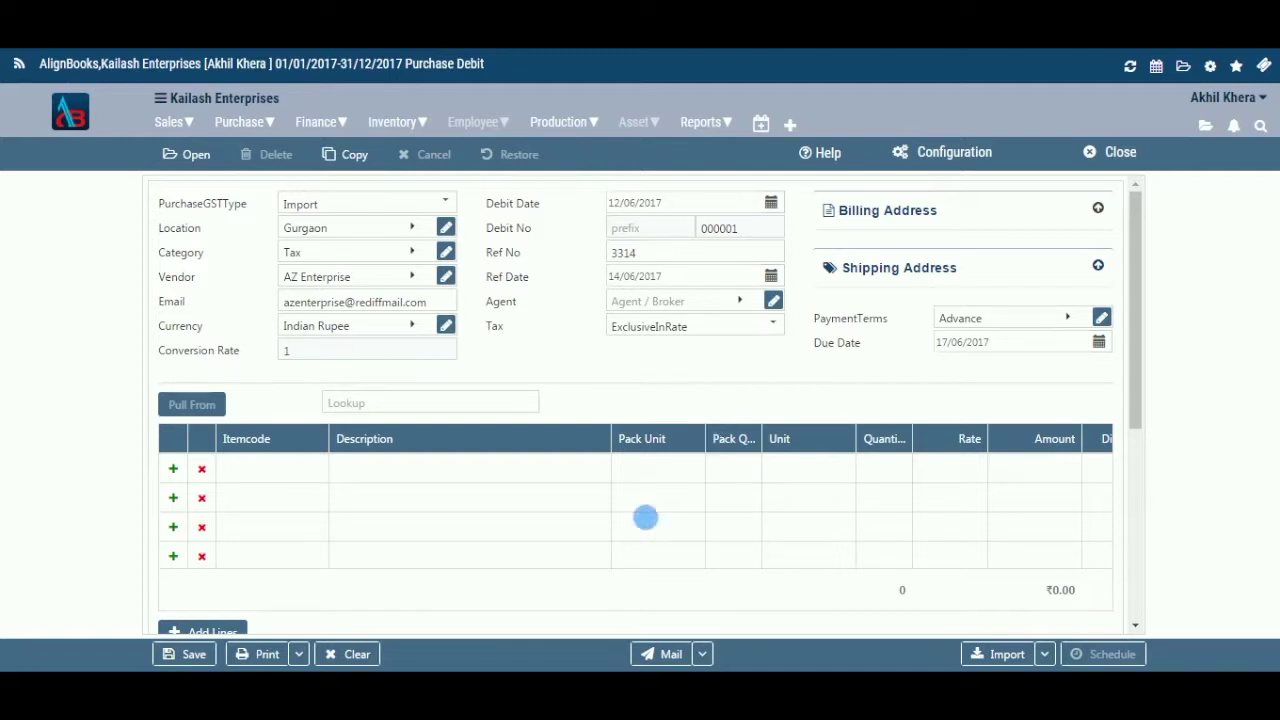
Assign the last listed agent to the purchase debit and set the tax option to InclusiveInRate
click(732, 312)
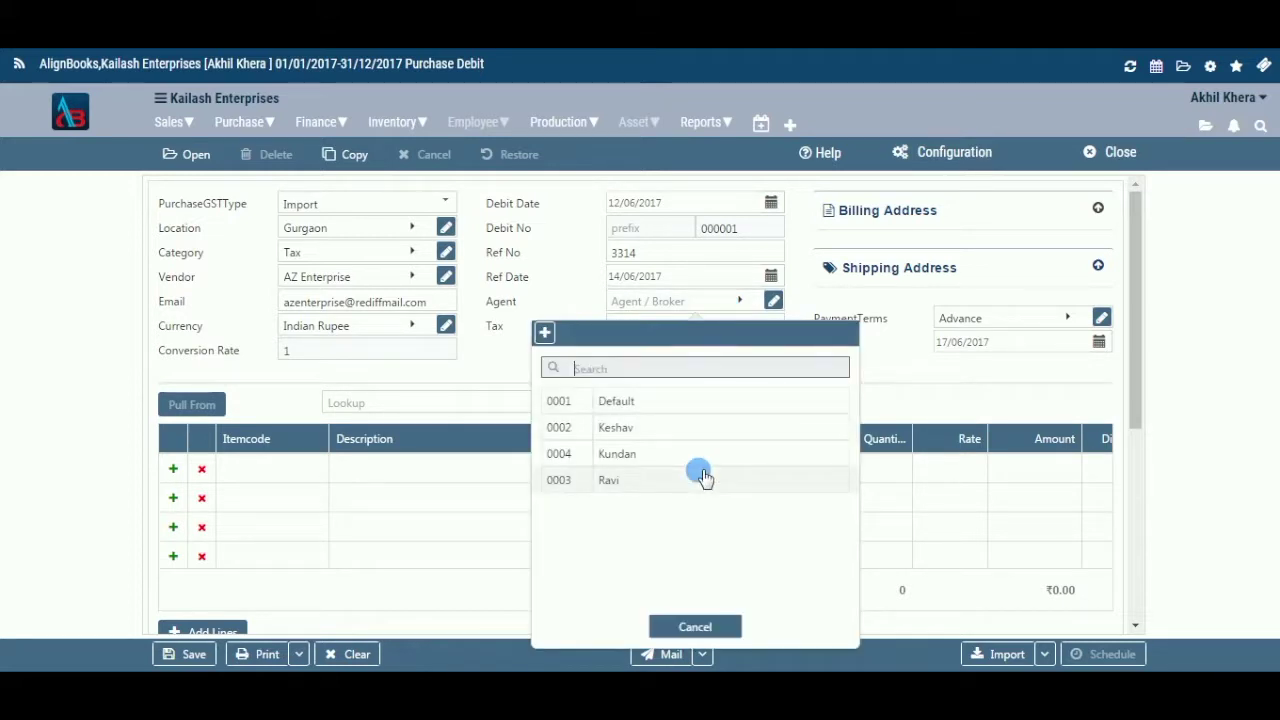
click(704, 478)
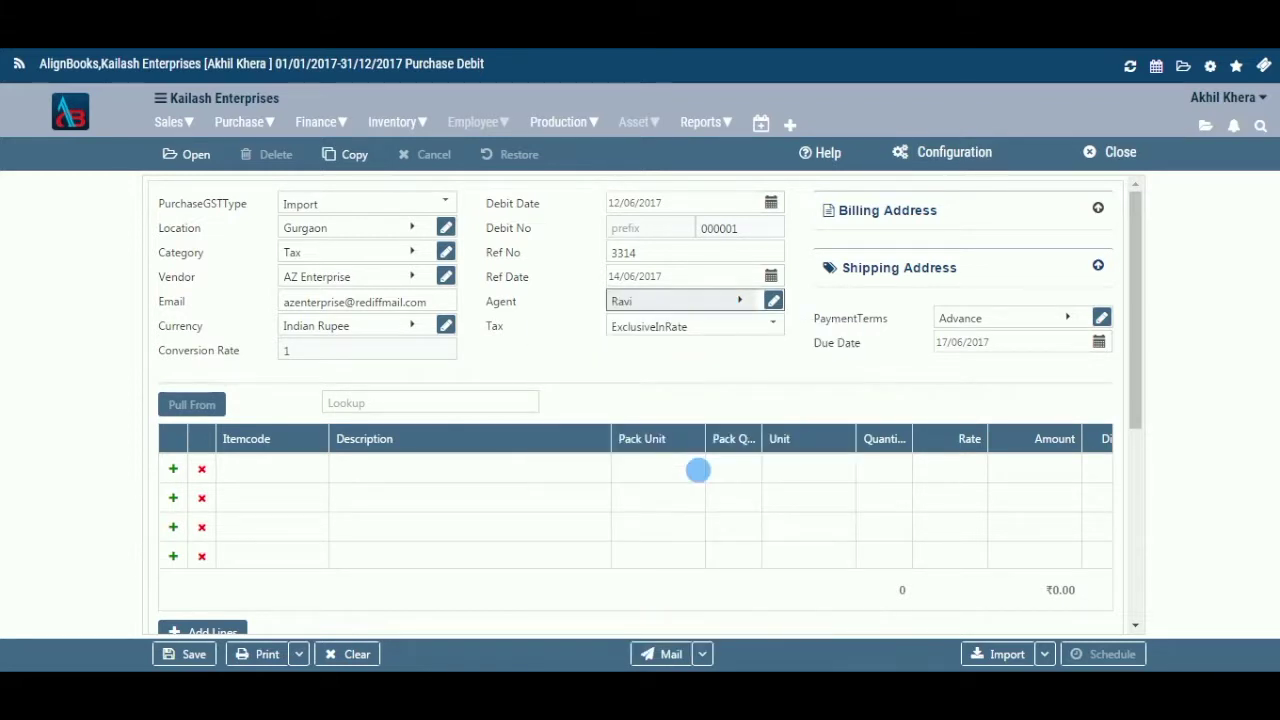
click(740, 326)
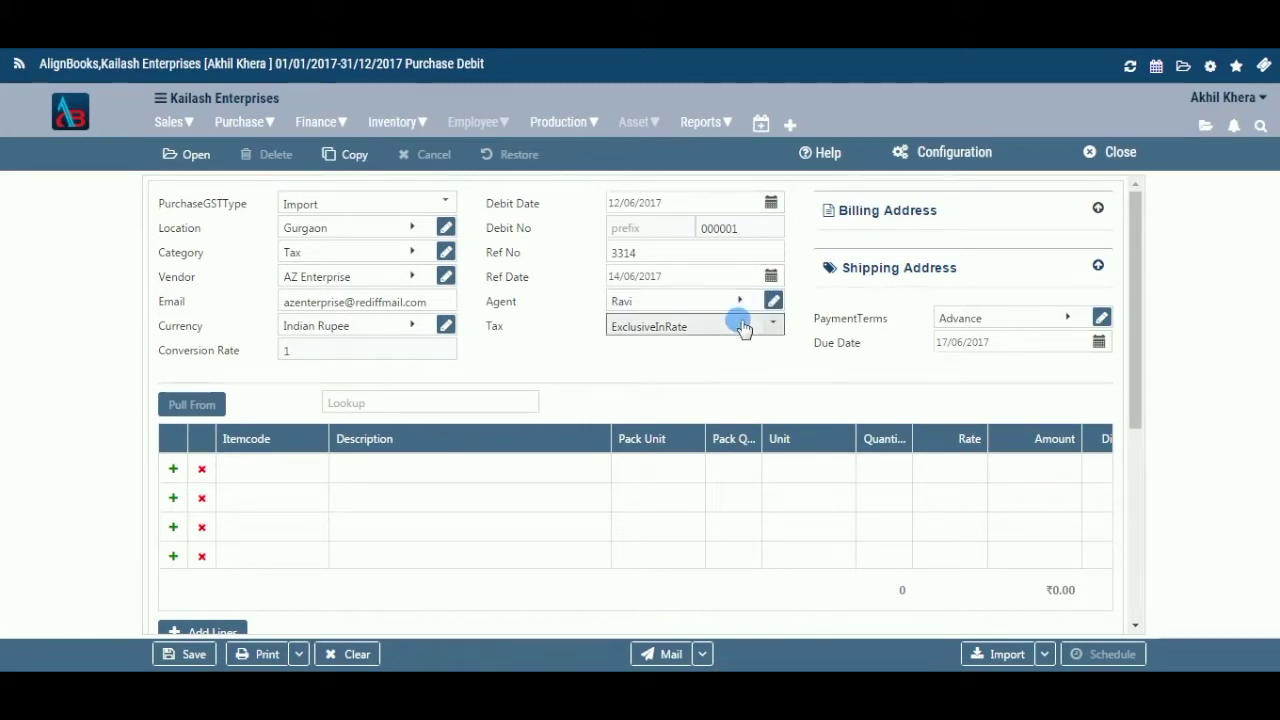
click(774, 327)
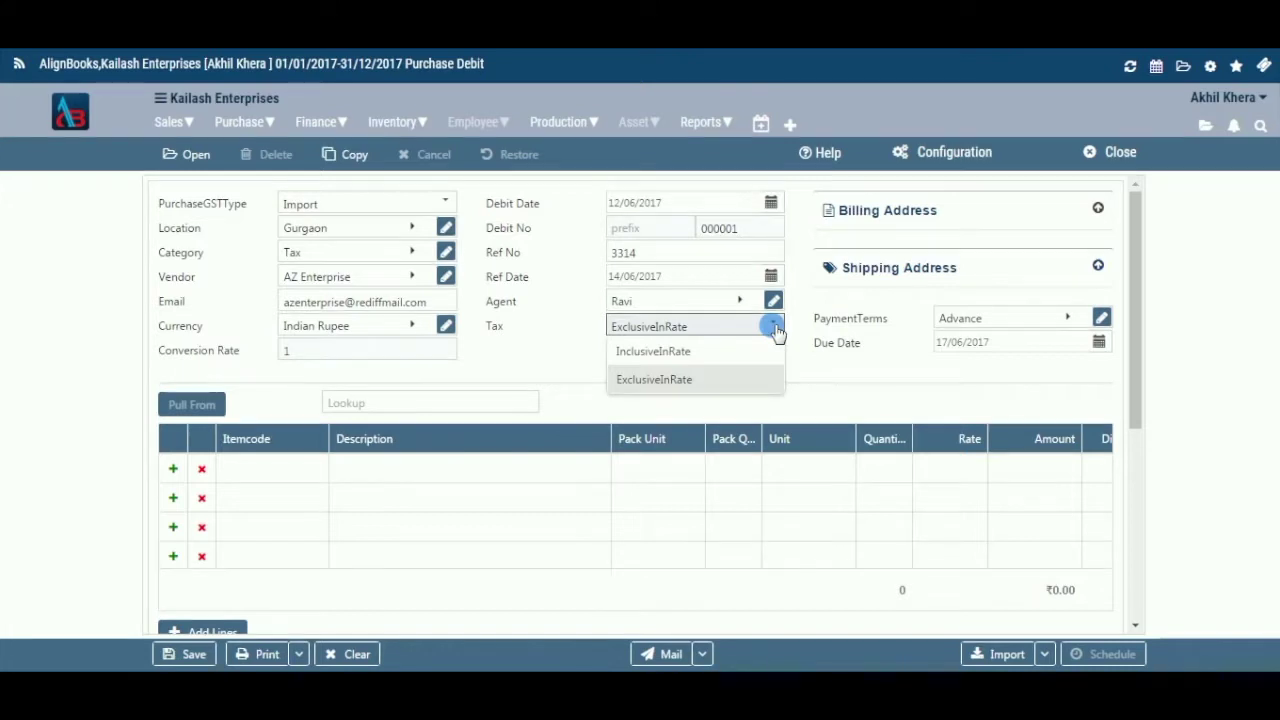
click(774, 328)
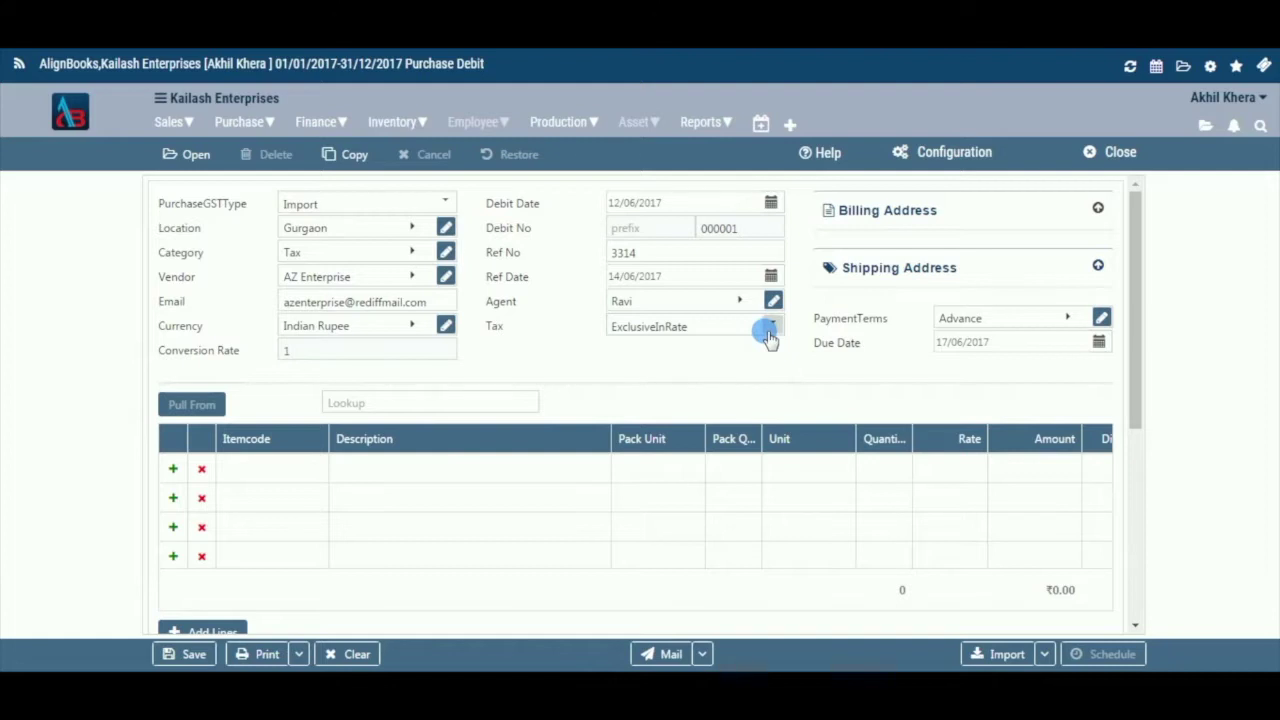
click(770, 330)
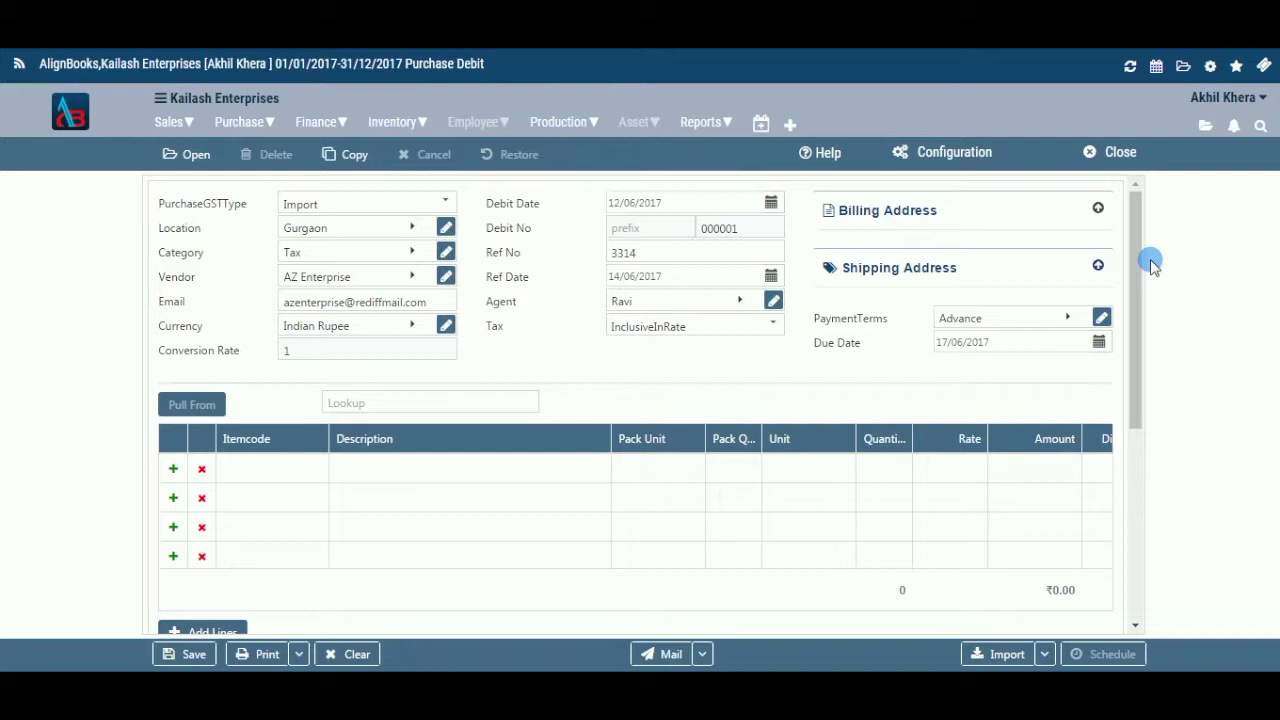
View the vendor's billing address and shipping address details, collapsing each section again
click(1098, 209)
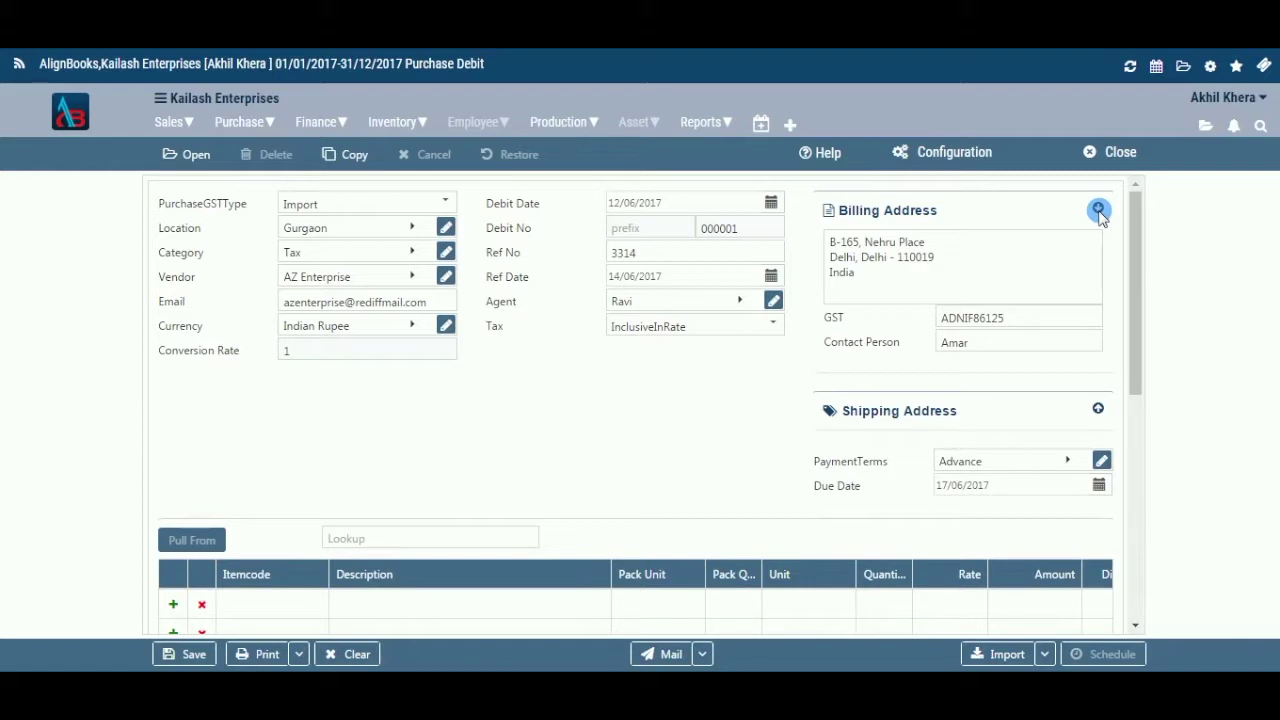
click(1098, 210)
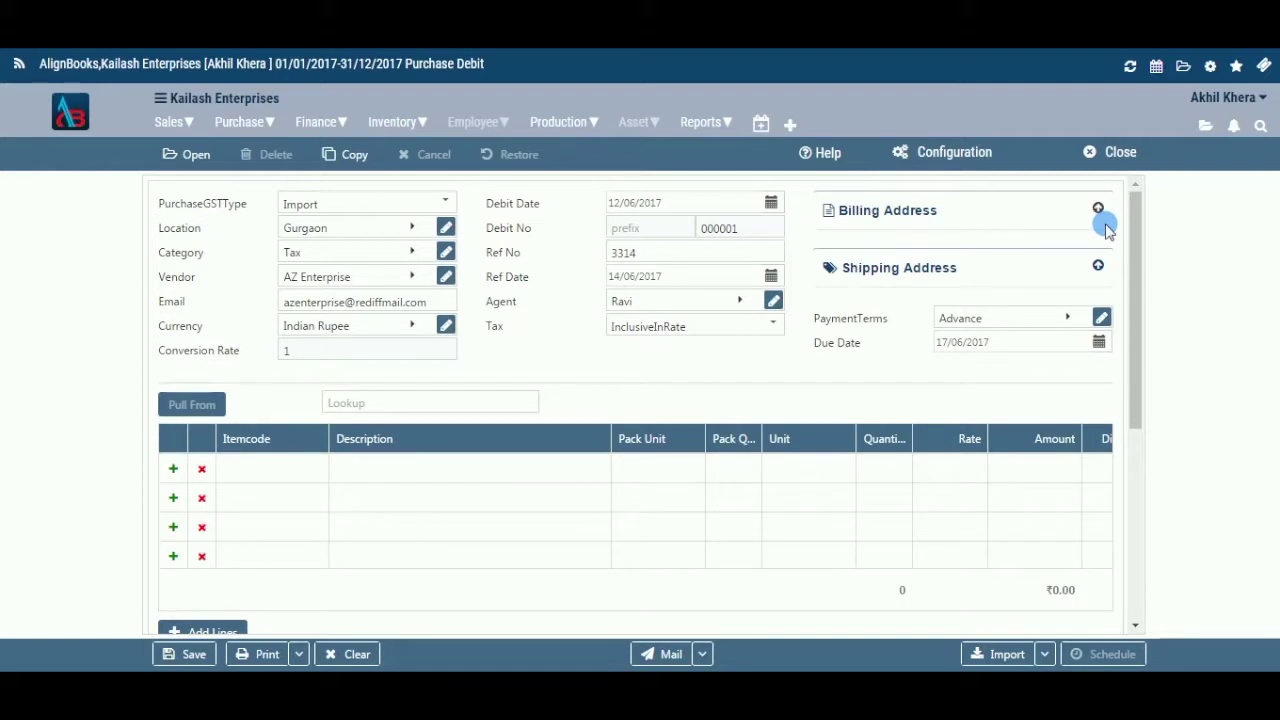
click(1098, 265)
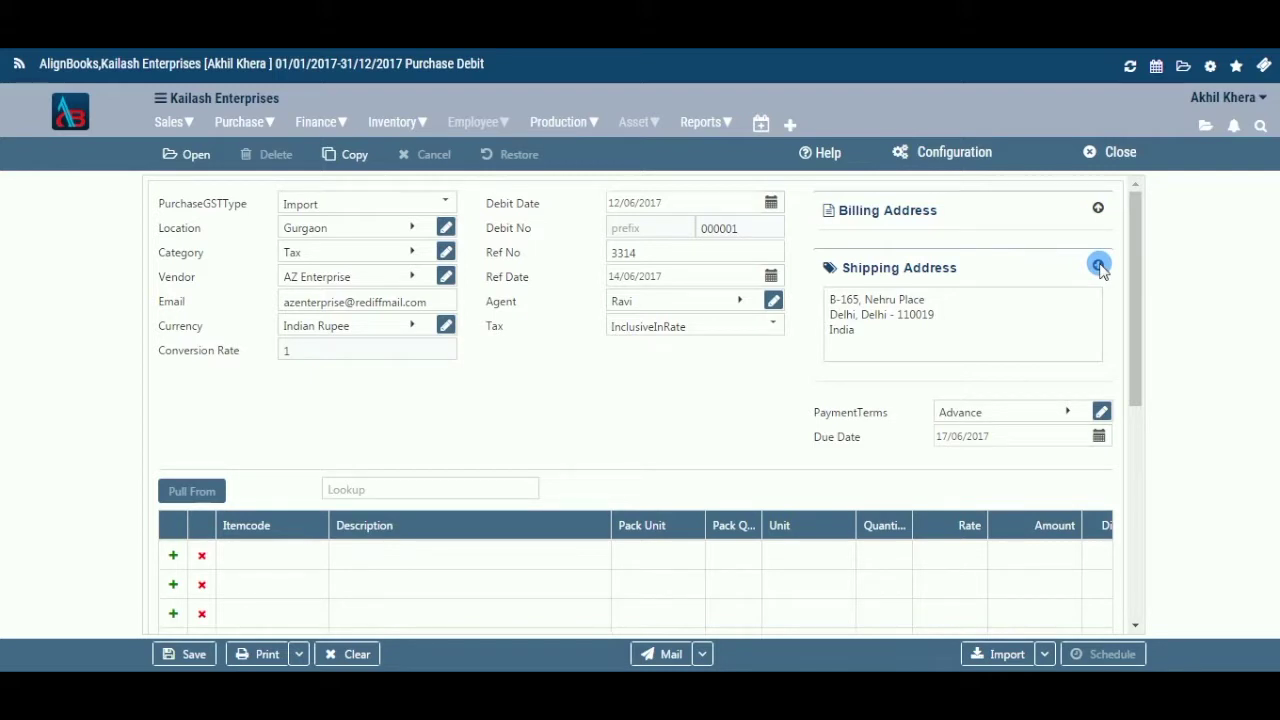
click(1099, 266)
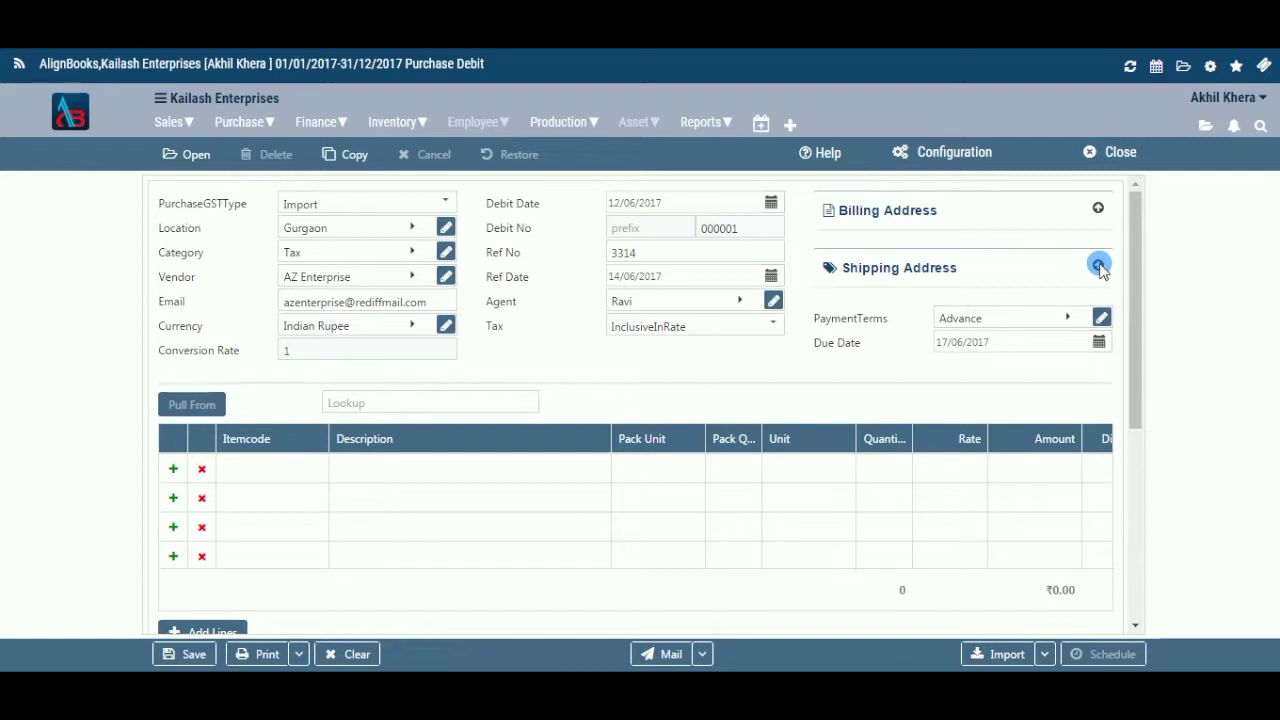
Choose Monthly as the payment terms for the purchase debit
click(1074, 318)
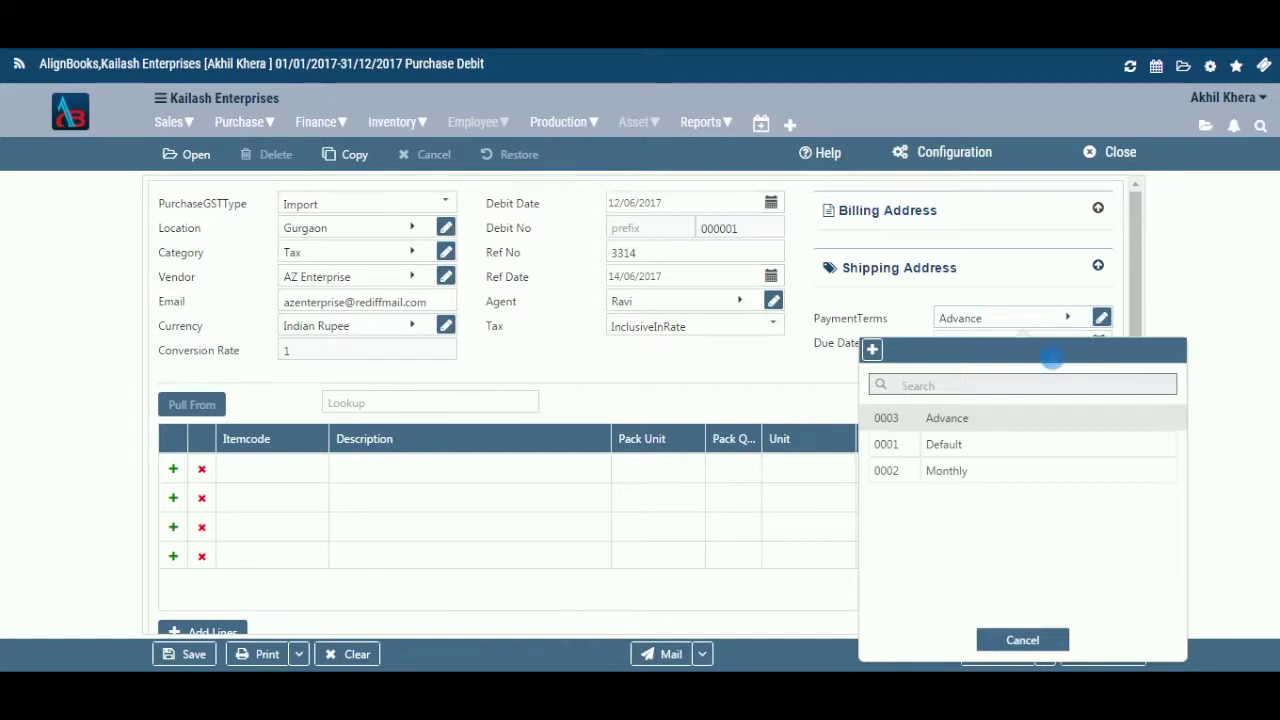
click(1003, 470)
View the blank form for adding payment terms and the Monthly terms record, closing both without saving
click(1067, 318)
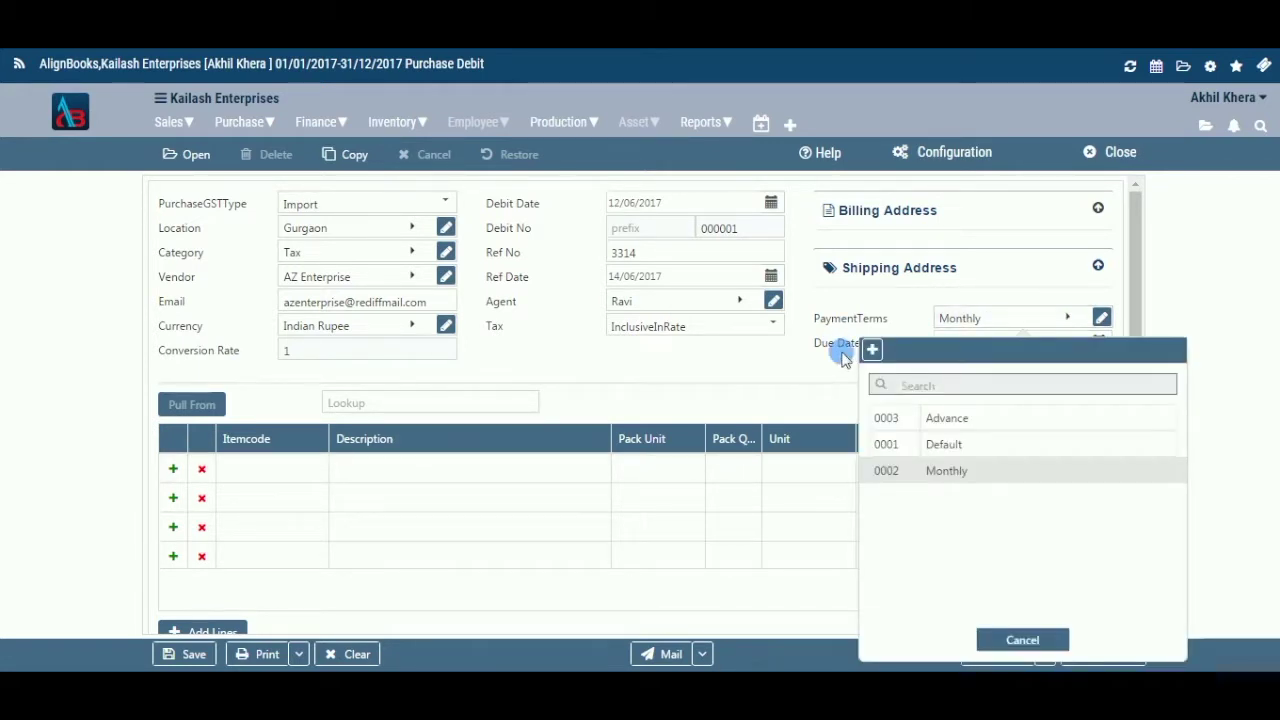
click(871, 350)
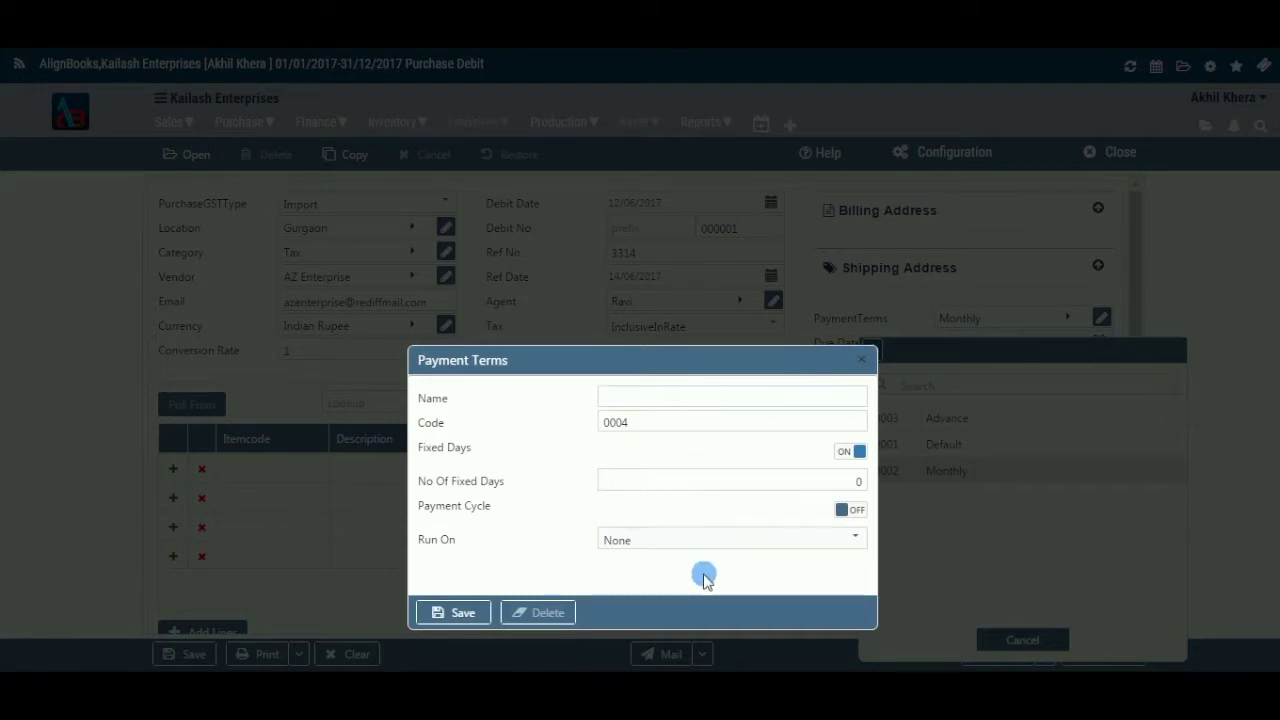
click(861, 360)
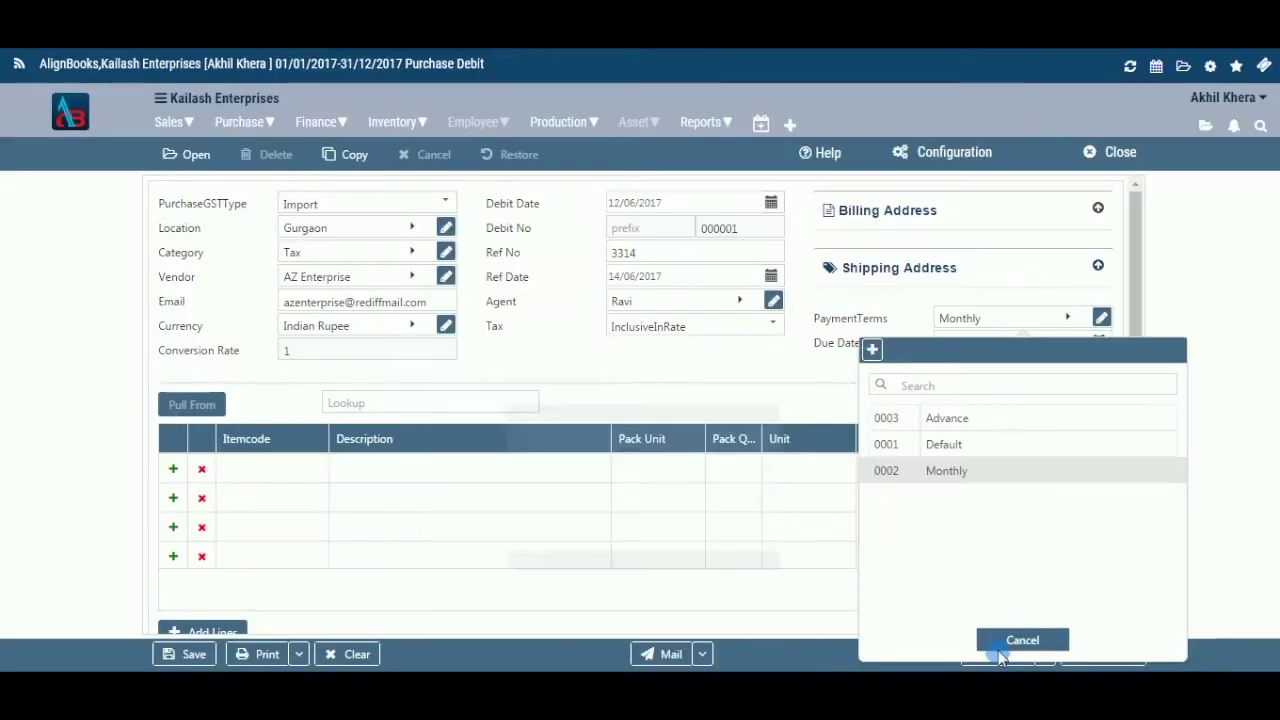
click(1020, 641)
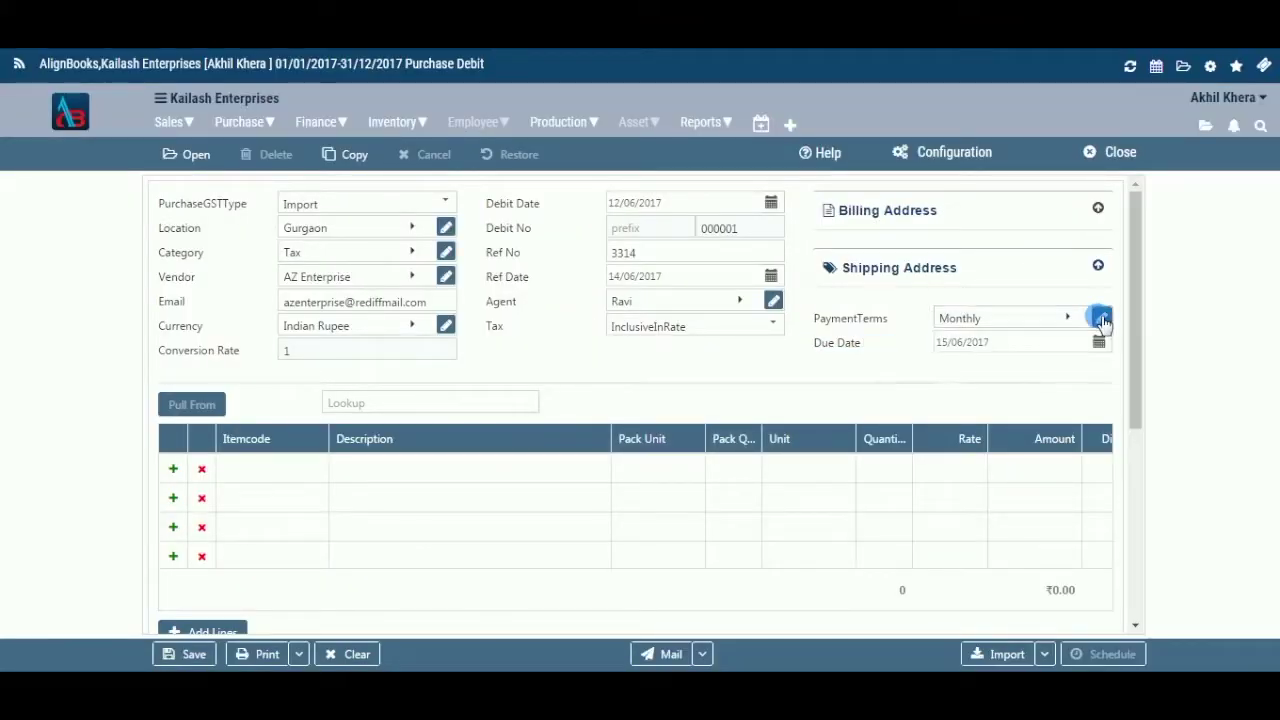
click(1101, 318)
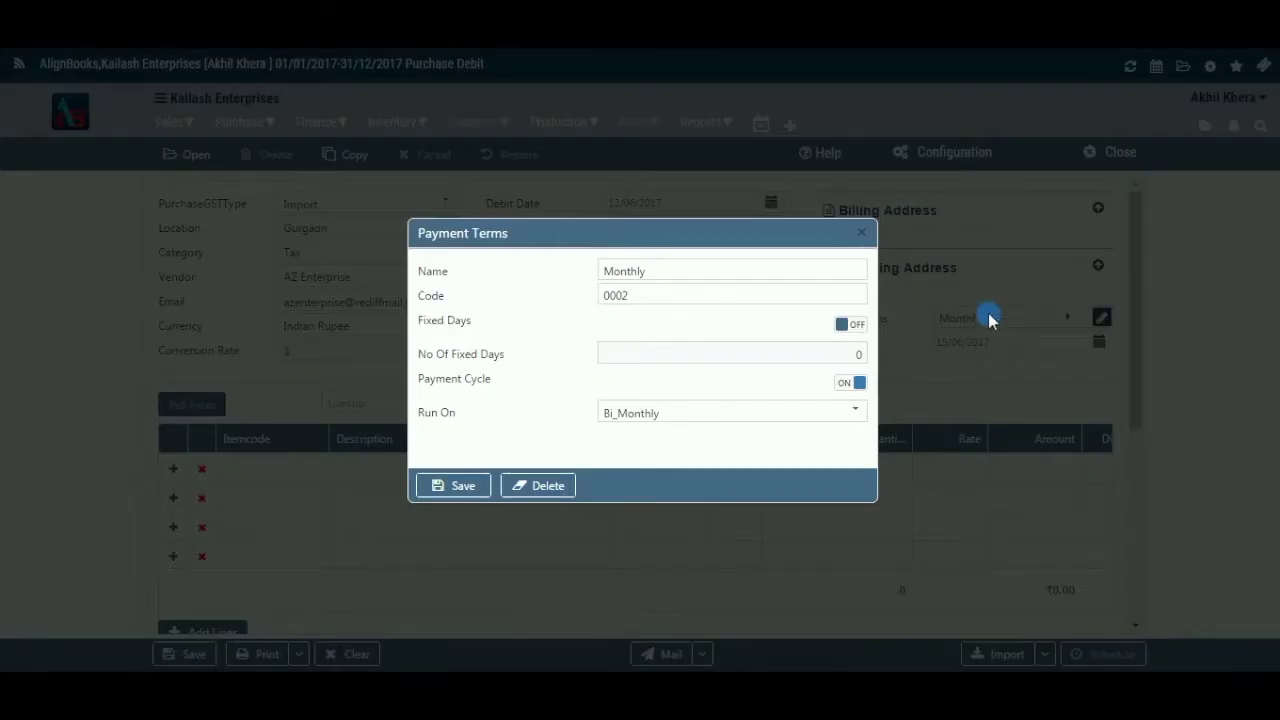
click(862, 234)
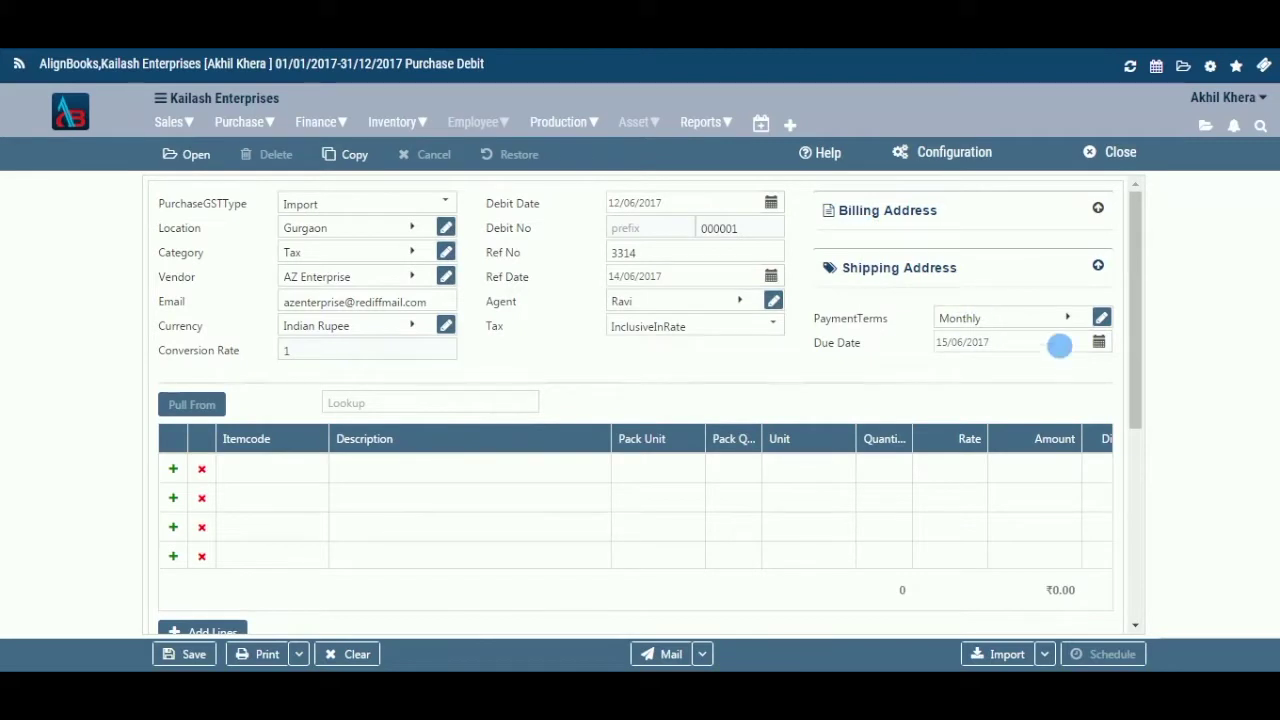
click(1062, 346)
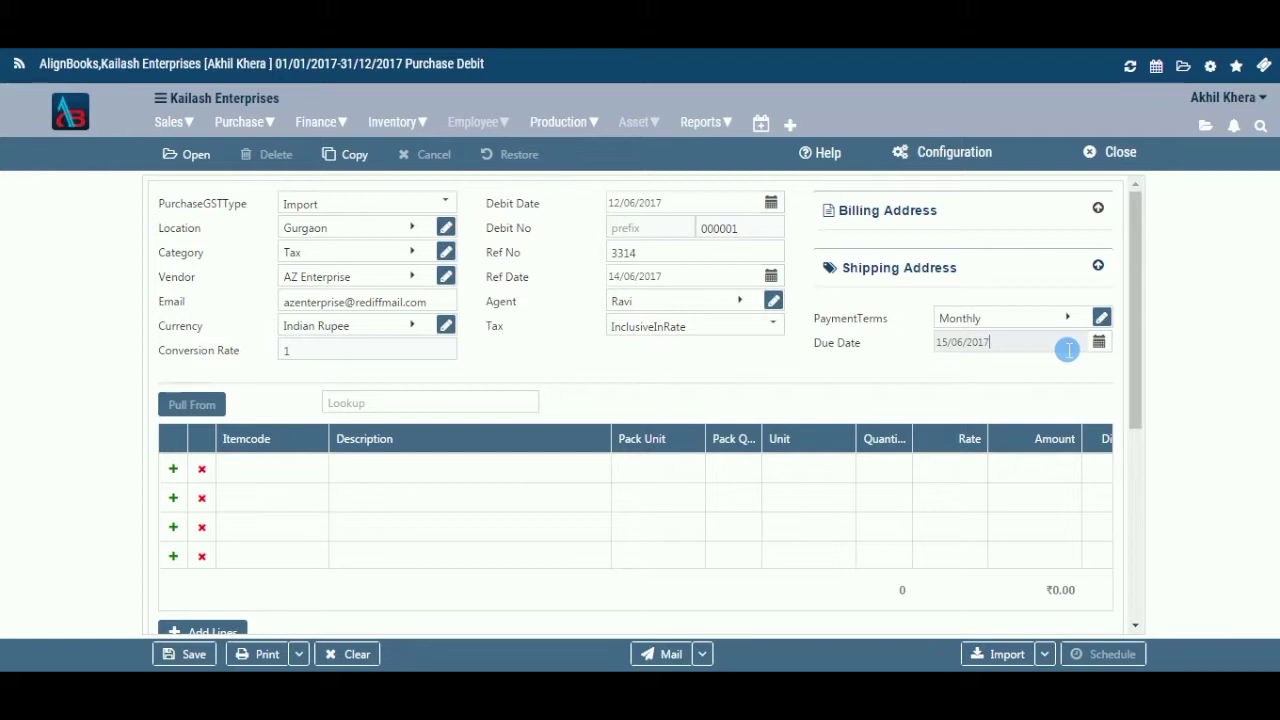
click(219, 404)
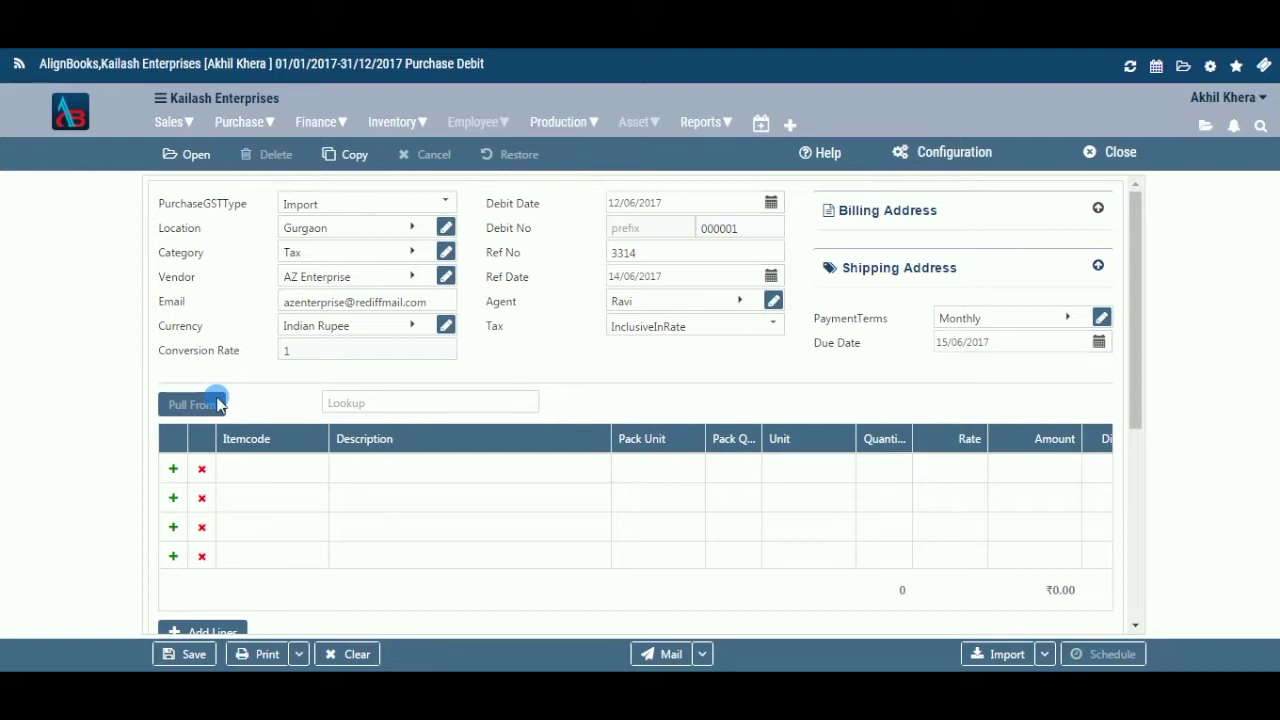
click(369, 412)
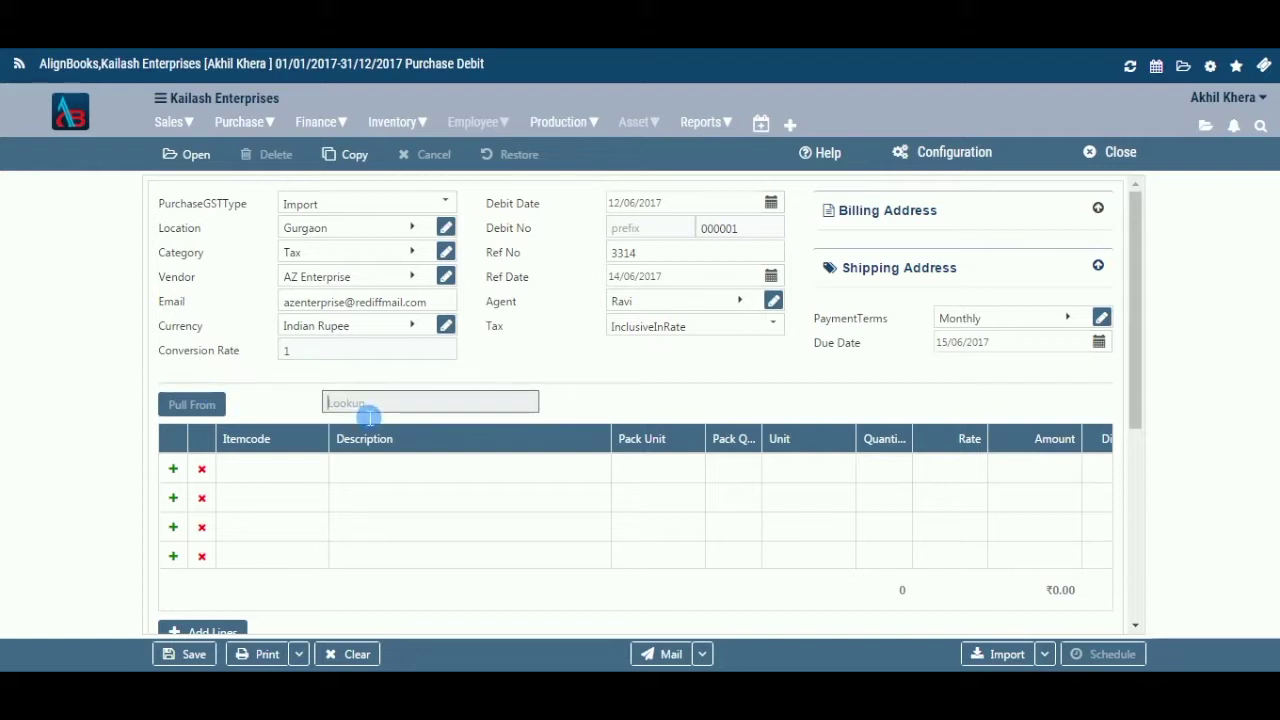
click(230, 485)
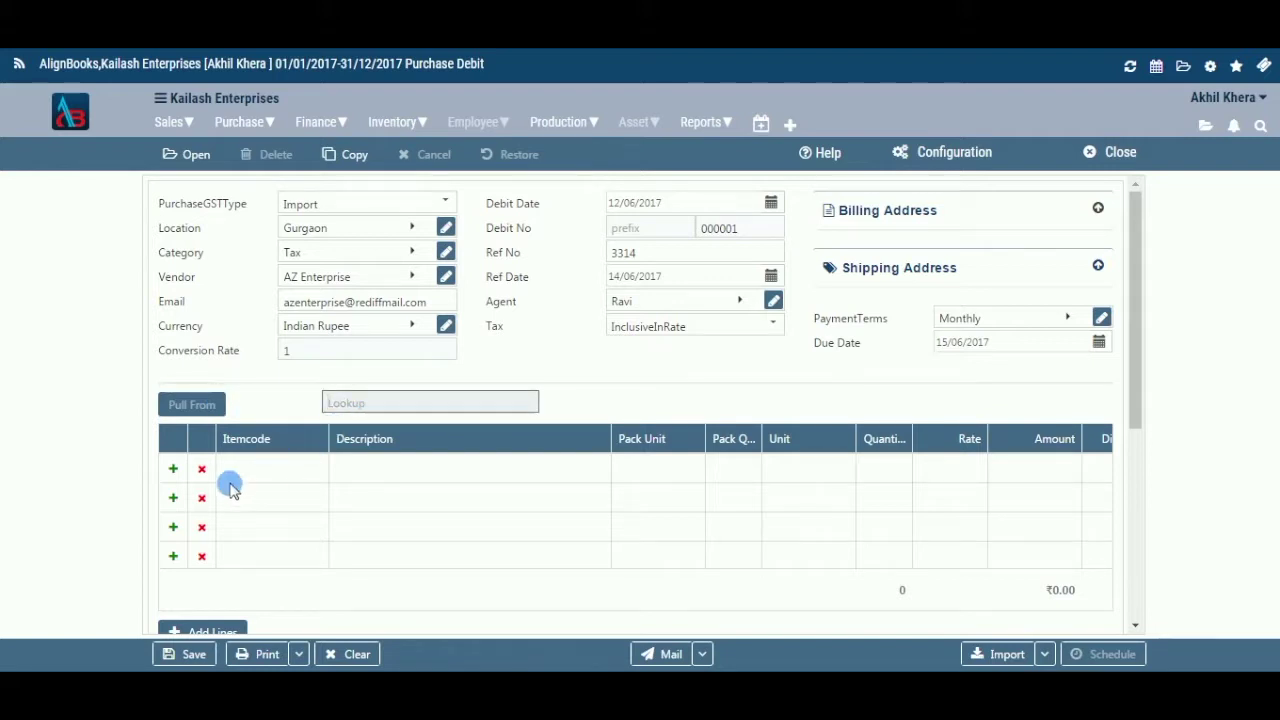
Add the Data Cable item to the first line of the item grid with a quantity of 10
click(300, 474)
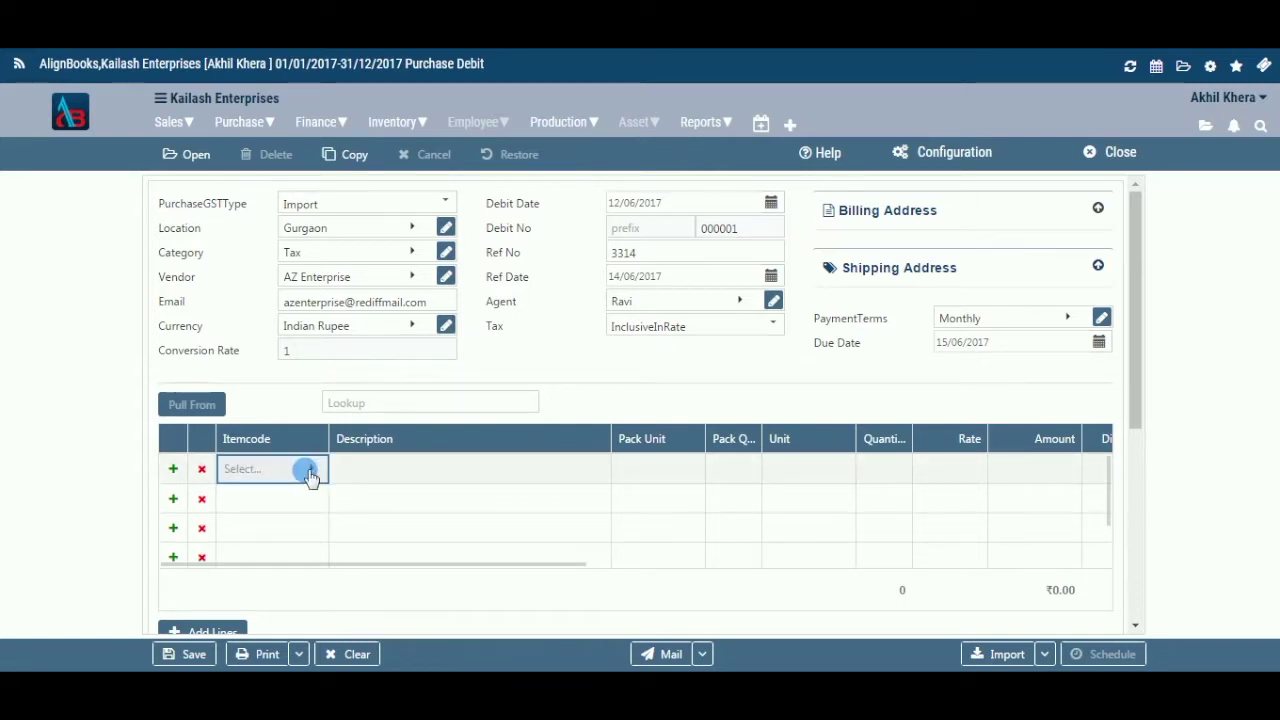
click(310, 471)
click(262, 338)
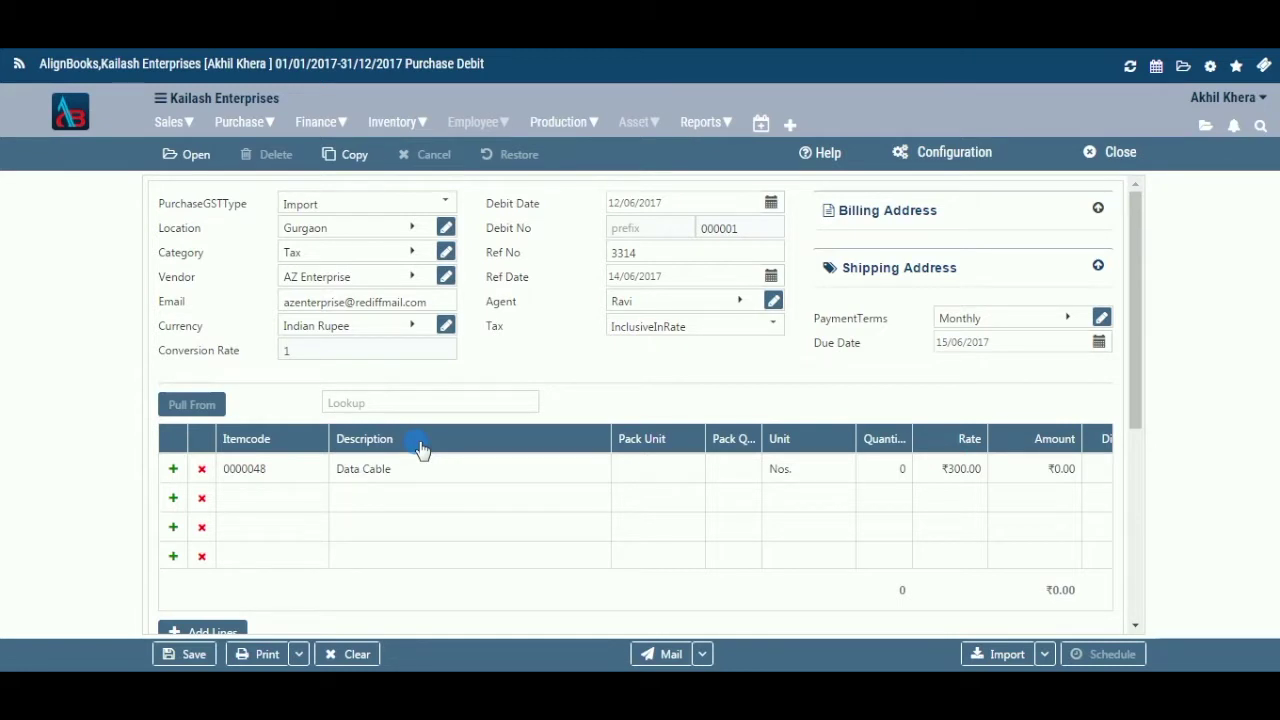
key(Tab)
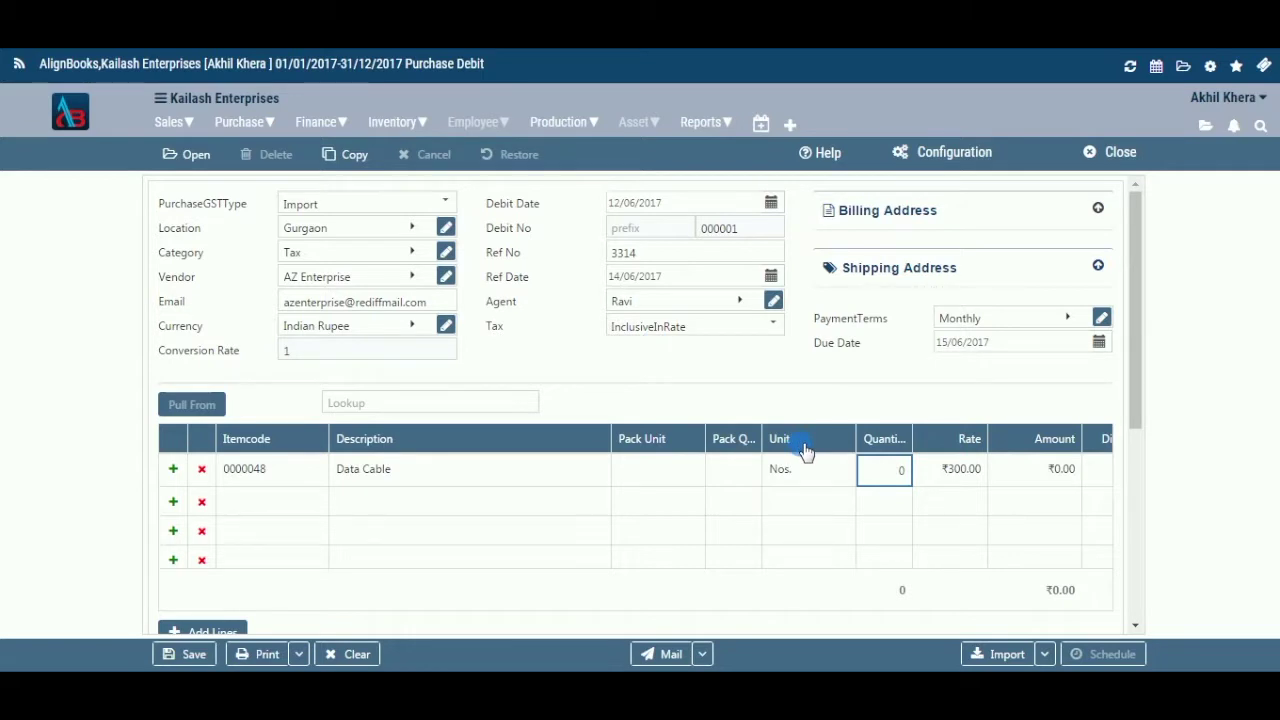
text(10)
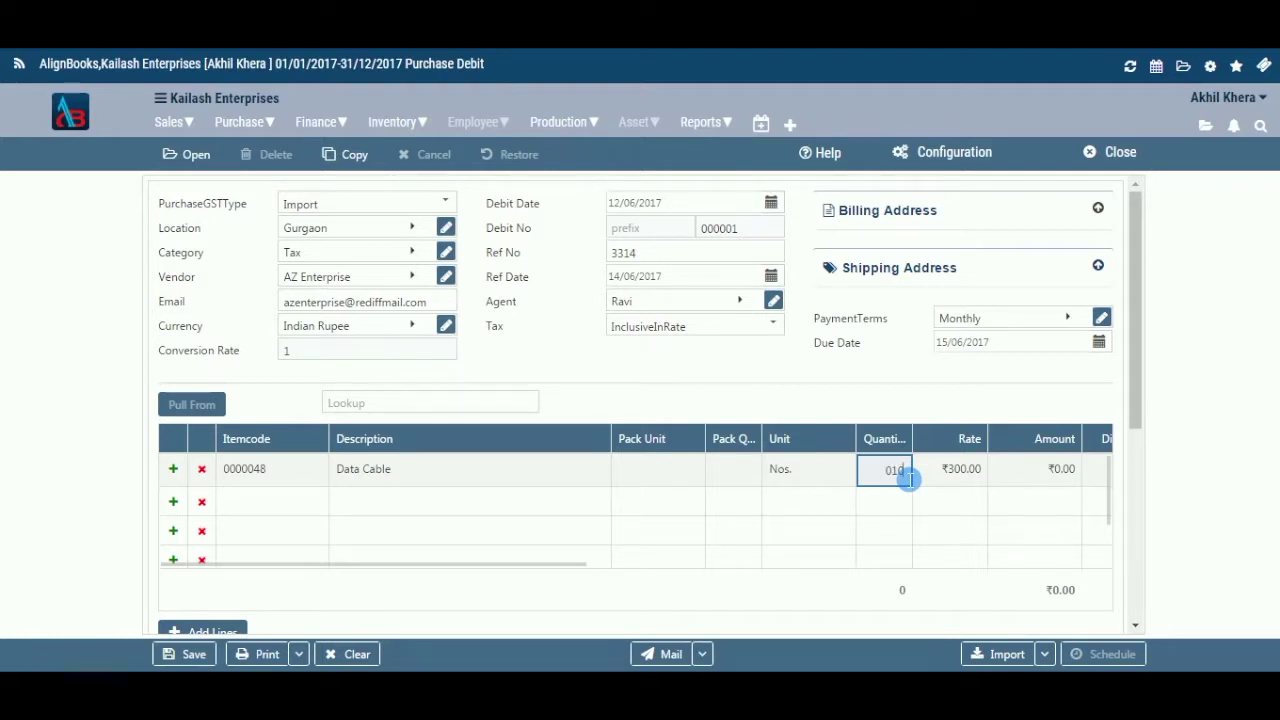
key(Return)
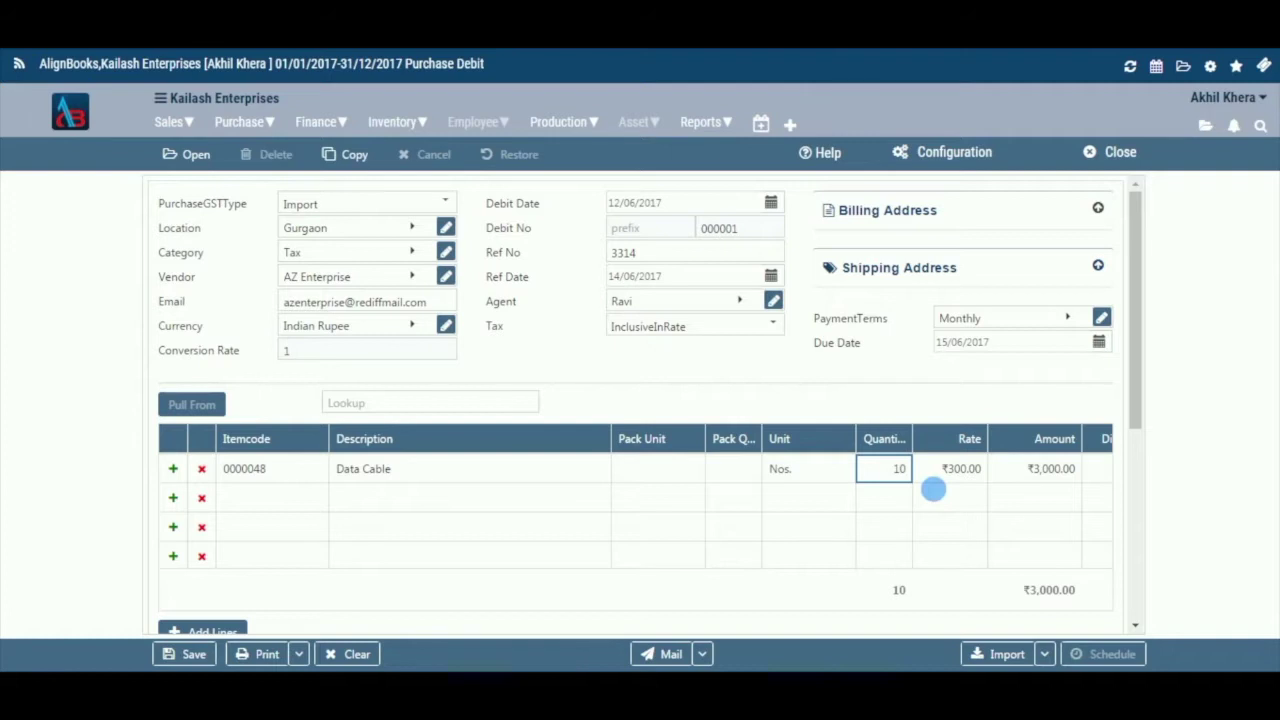
Set the Data Cable line's posting ledger to Accumulated Depreciation Plant & Machinery
mouse_move(560, 570)
drag(557, 569, 743, 566)
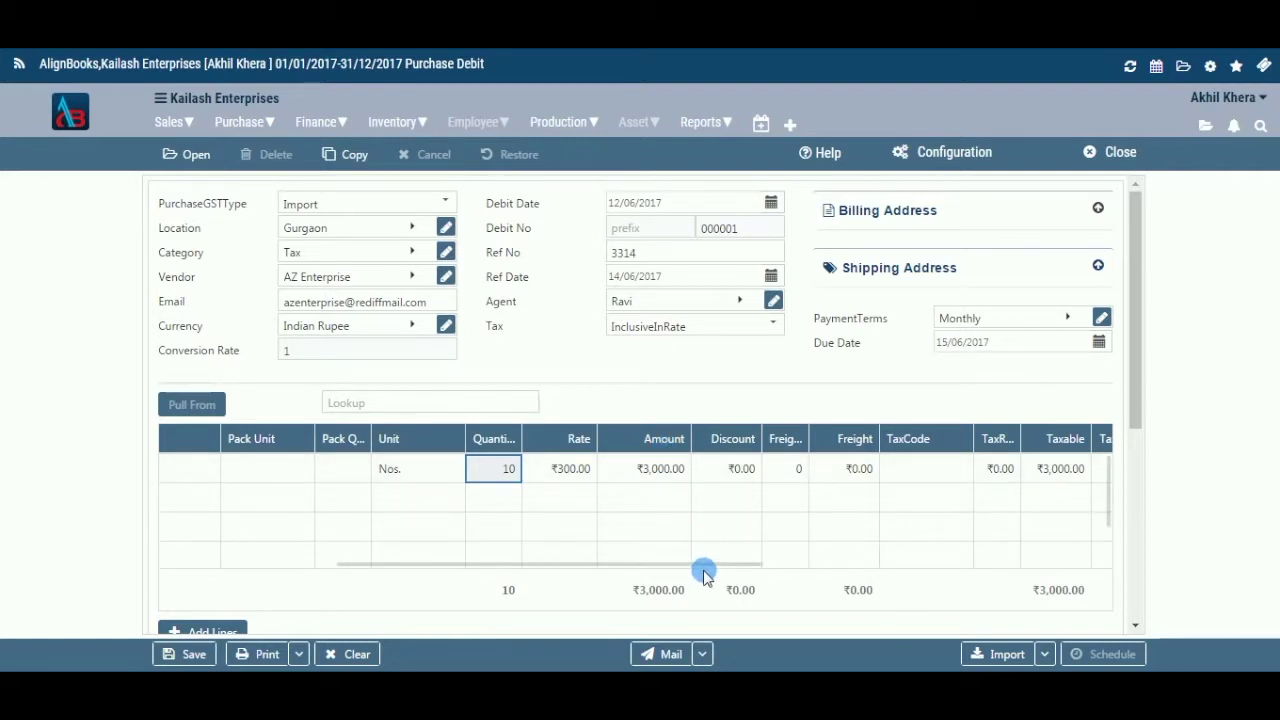
drag(734, 563, 937, 560)
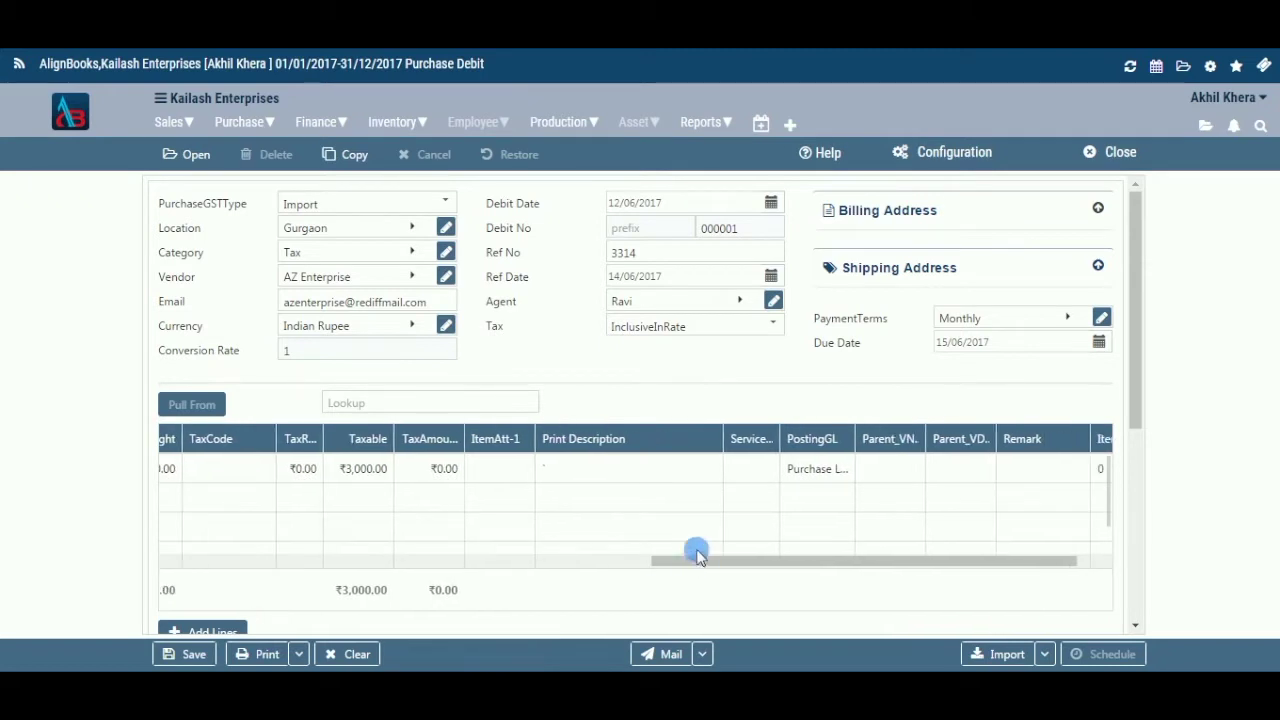
click(845, 477)
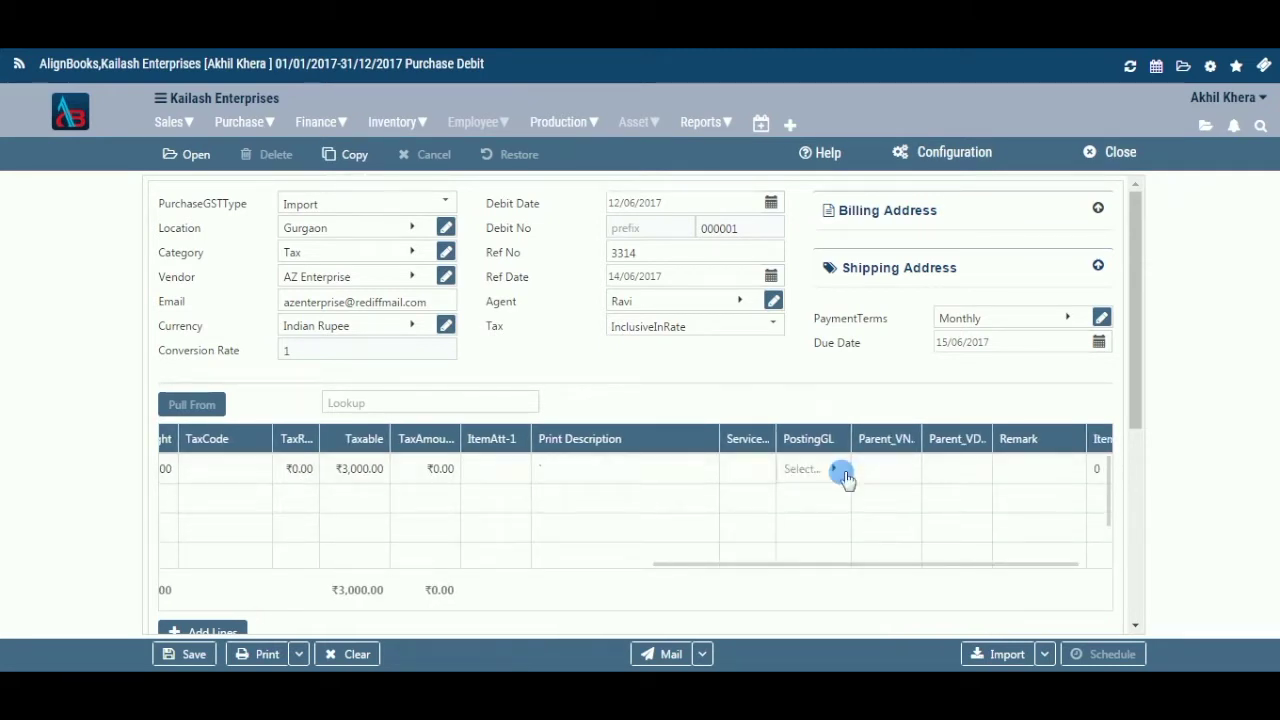
click(844, 476)
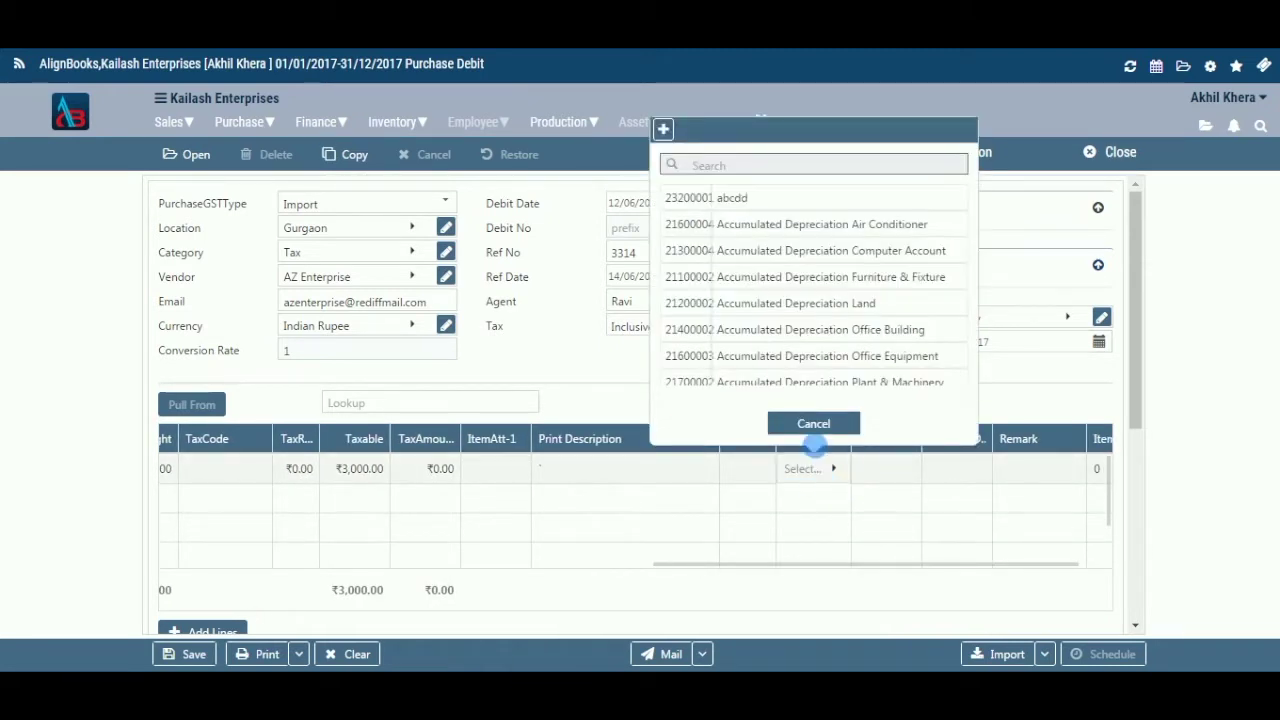
click(895, 388)
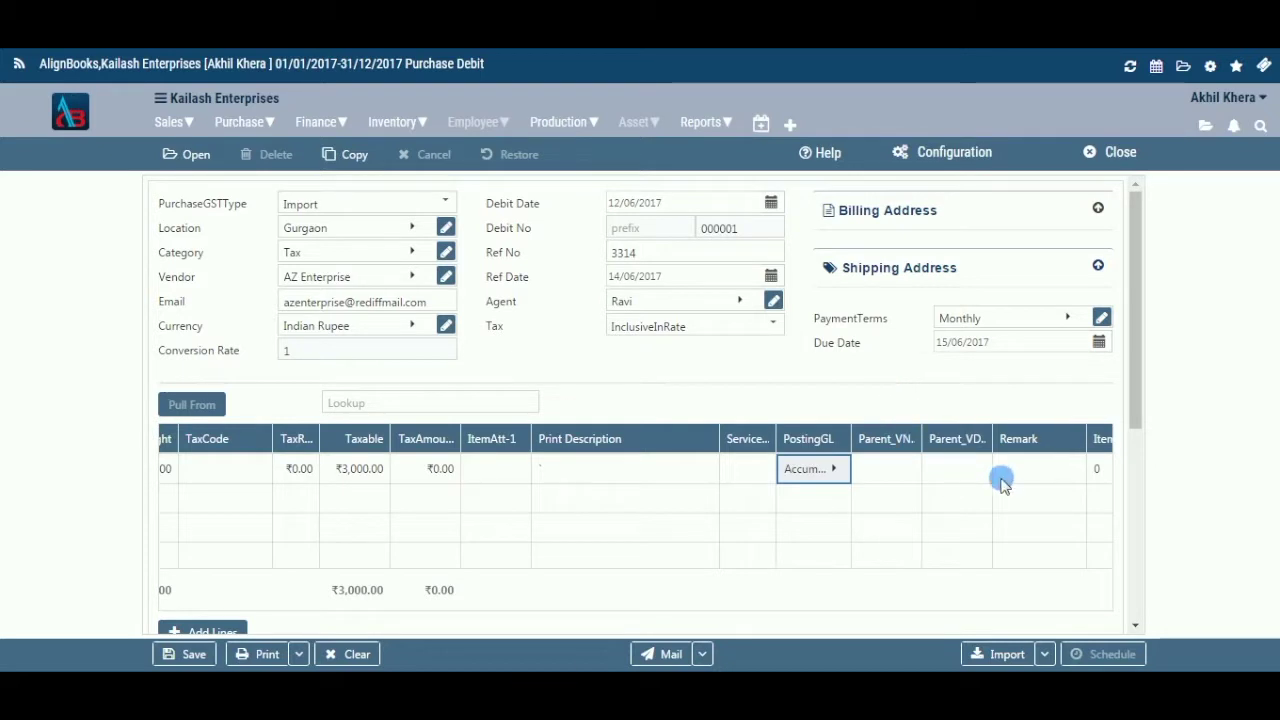
click(1072, 480)
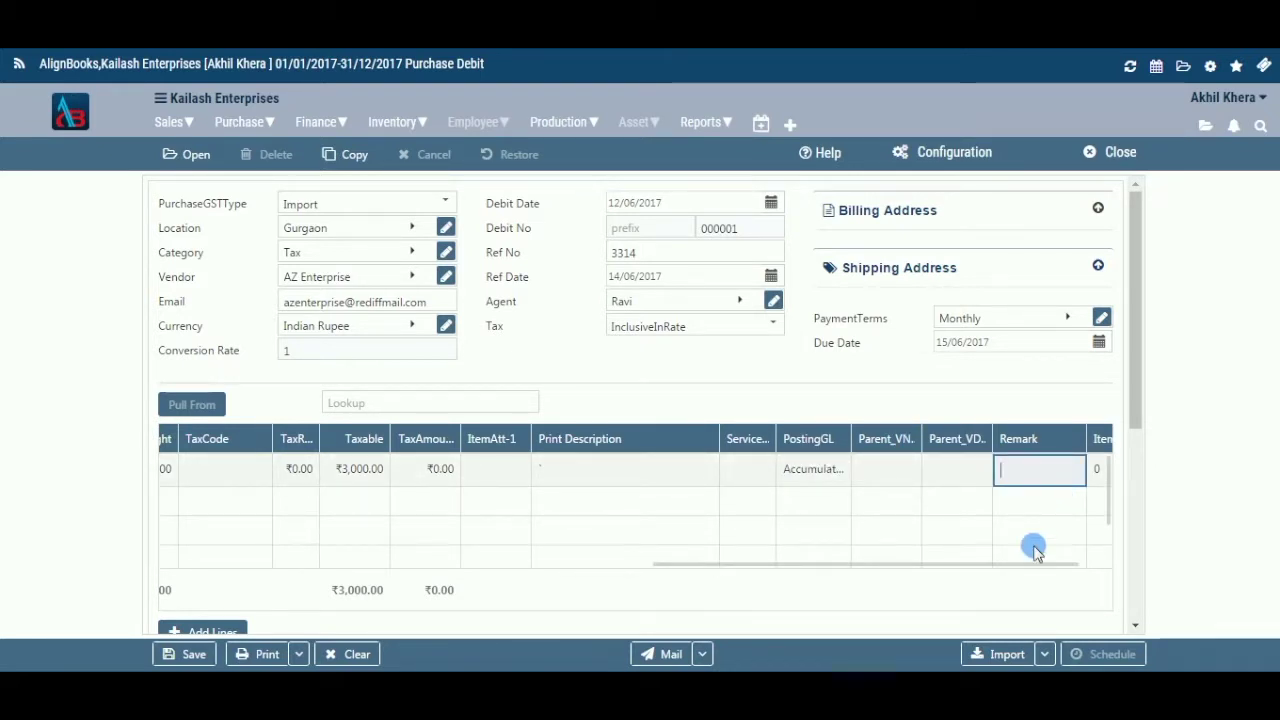
drag(1033, 566, 1106, 566)
click(988, 472)
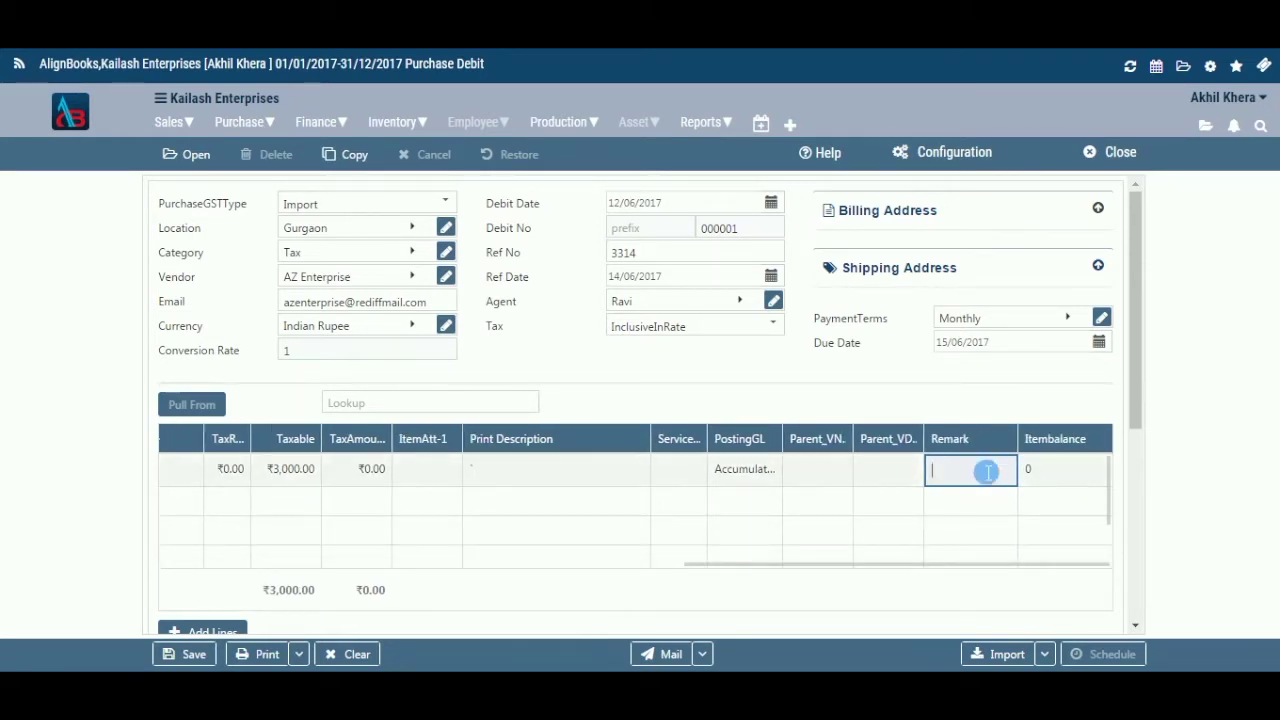
click(1047, 472)
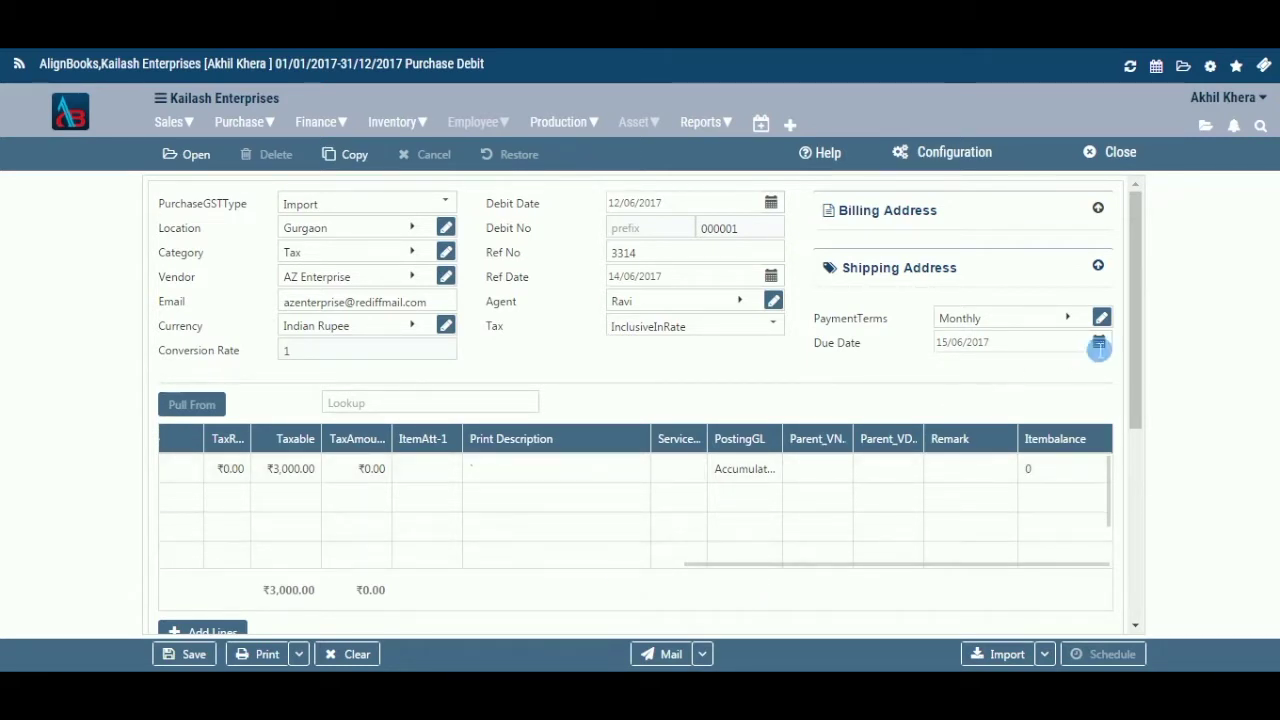
Set the Data Cable line's tax code to NA
drag(1137, 377, 1152, 468)
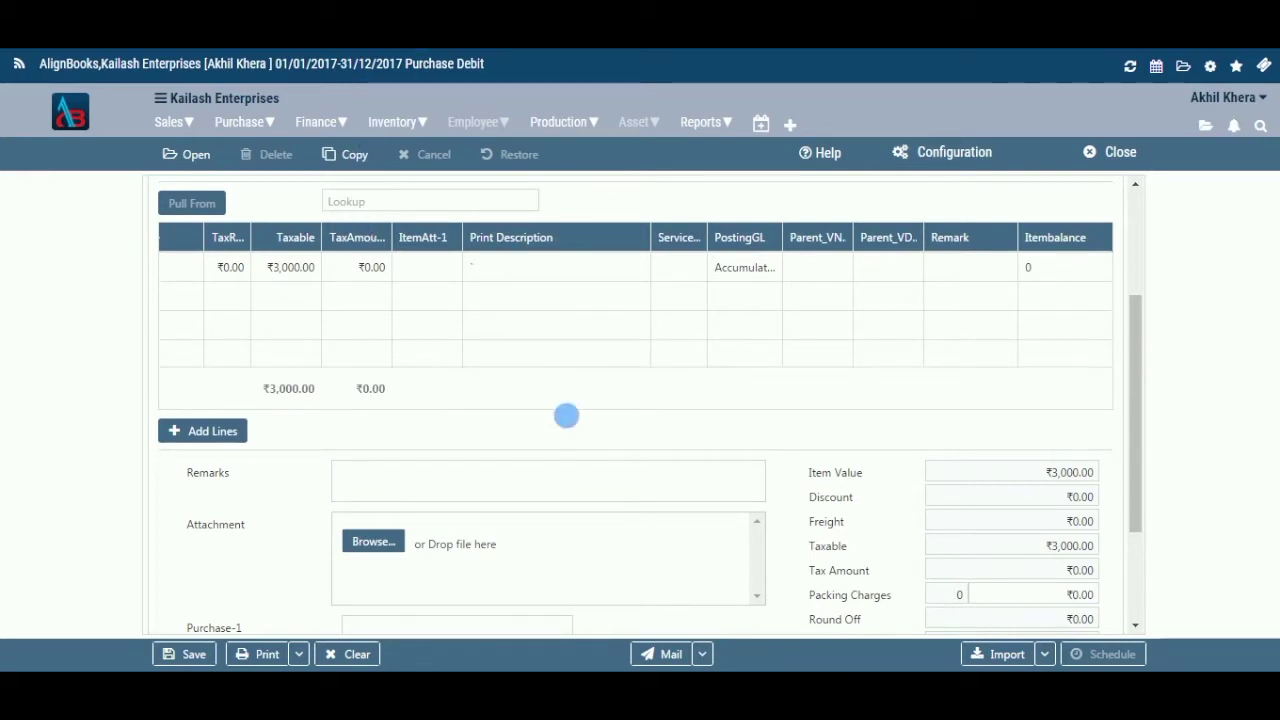
mouse_move(773, 366)
drag(773, 366, 494, 380)
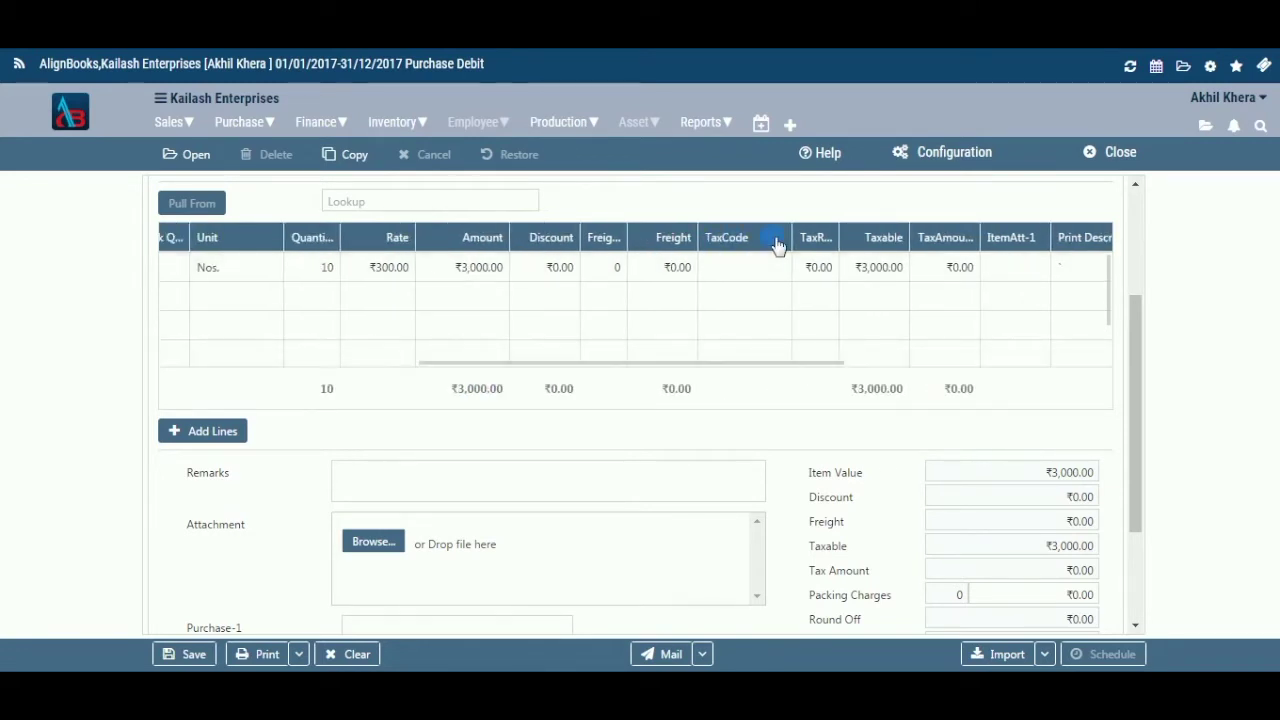
click(775, 270)
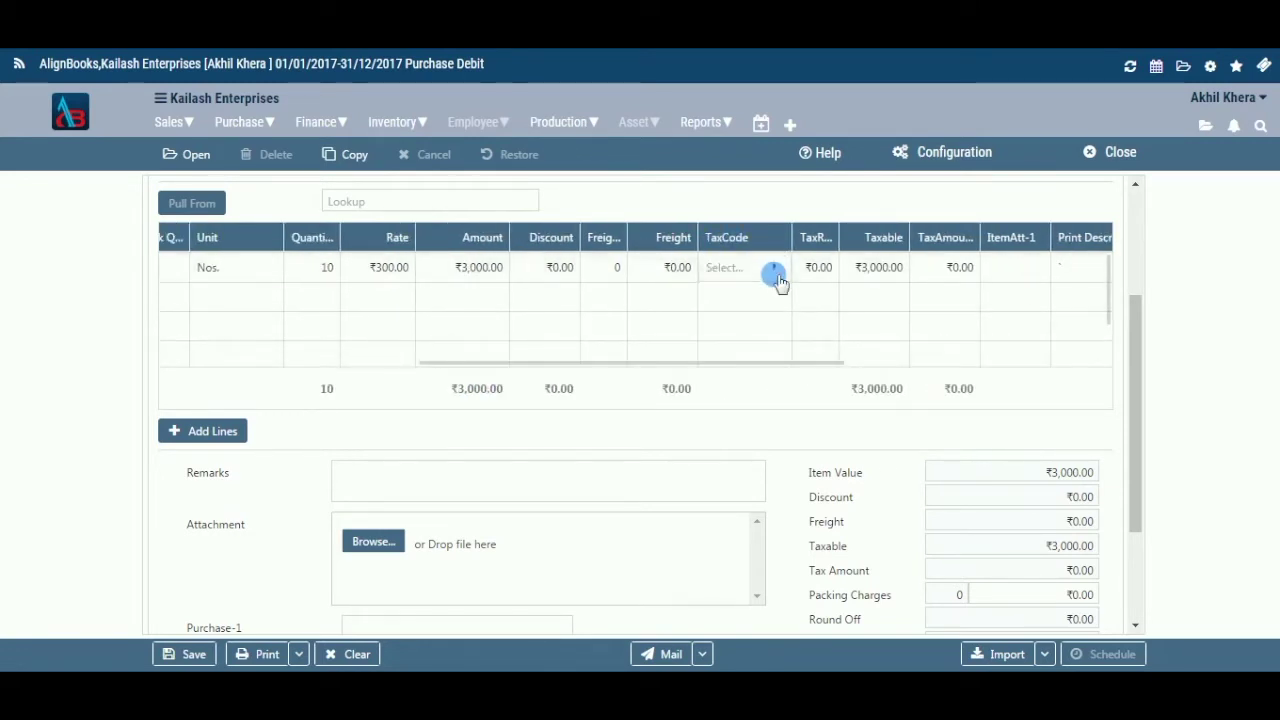
click(776, 268)
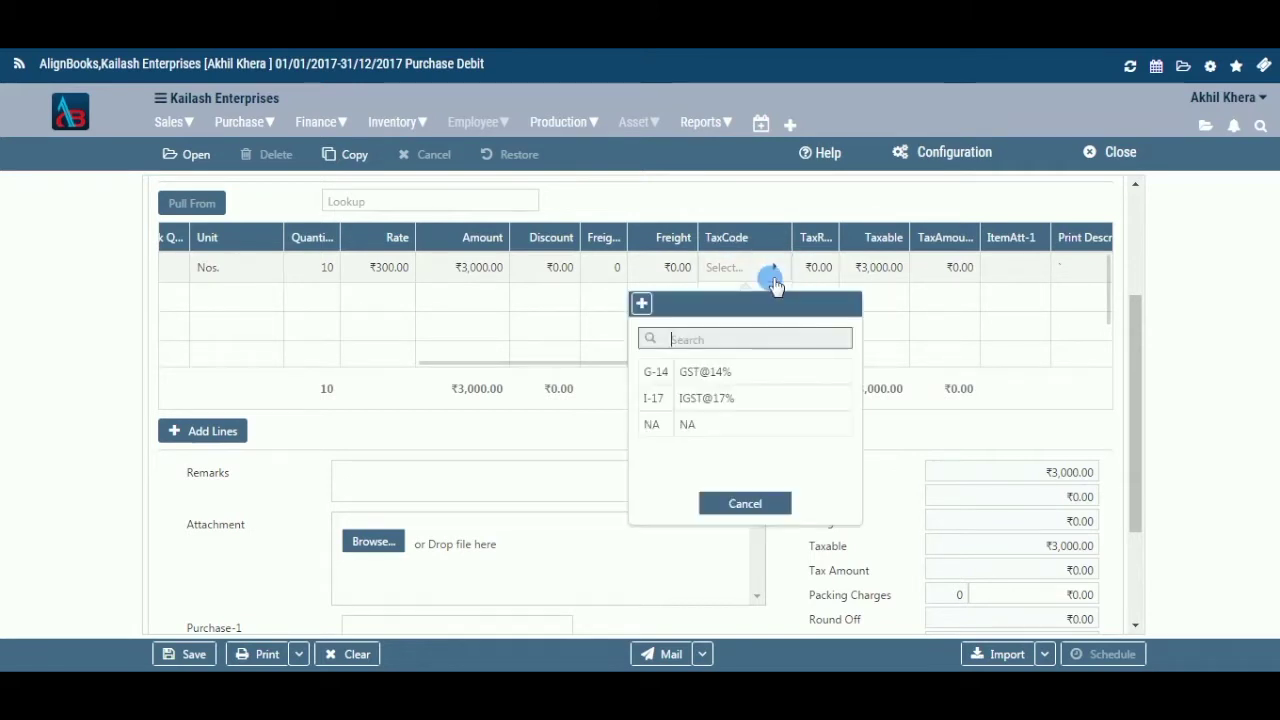
click(752, 424)
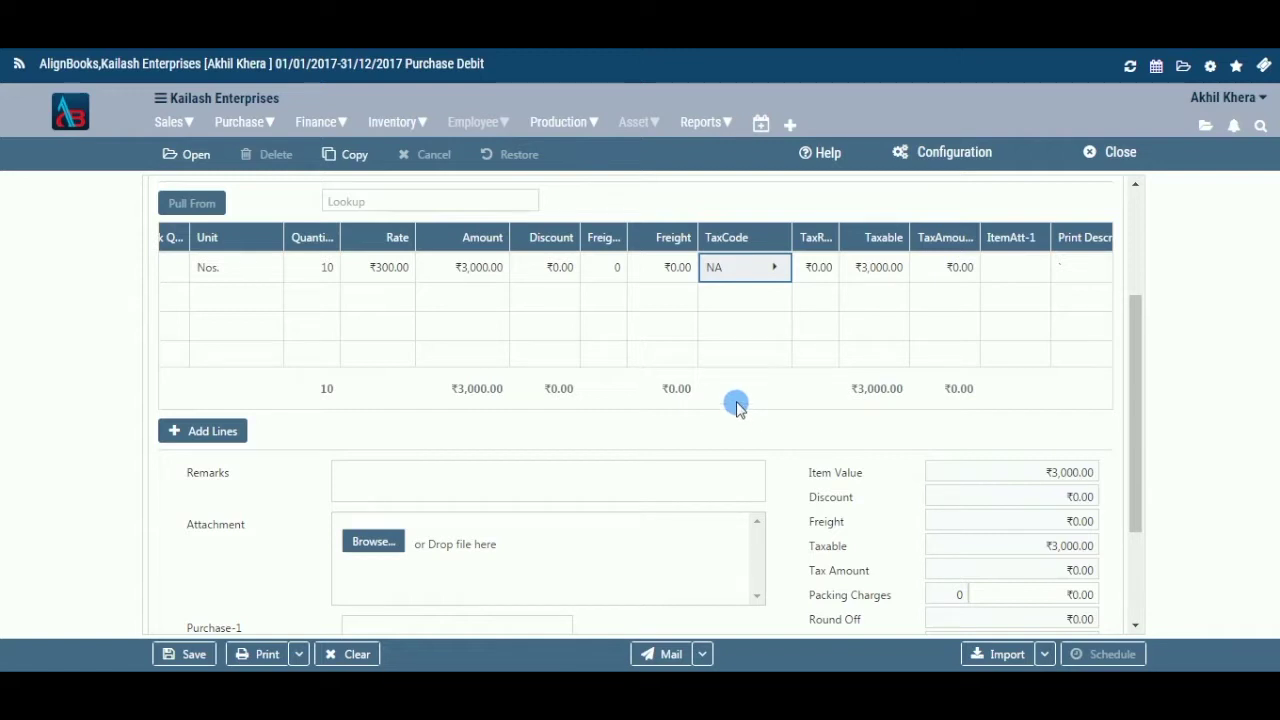
Widen the TaxRate and Service Date columns of the item grid so their full headings fit
click(846, 243)
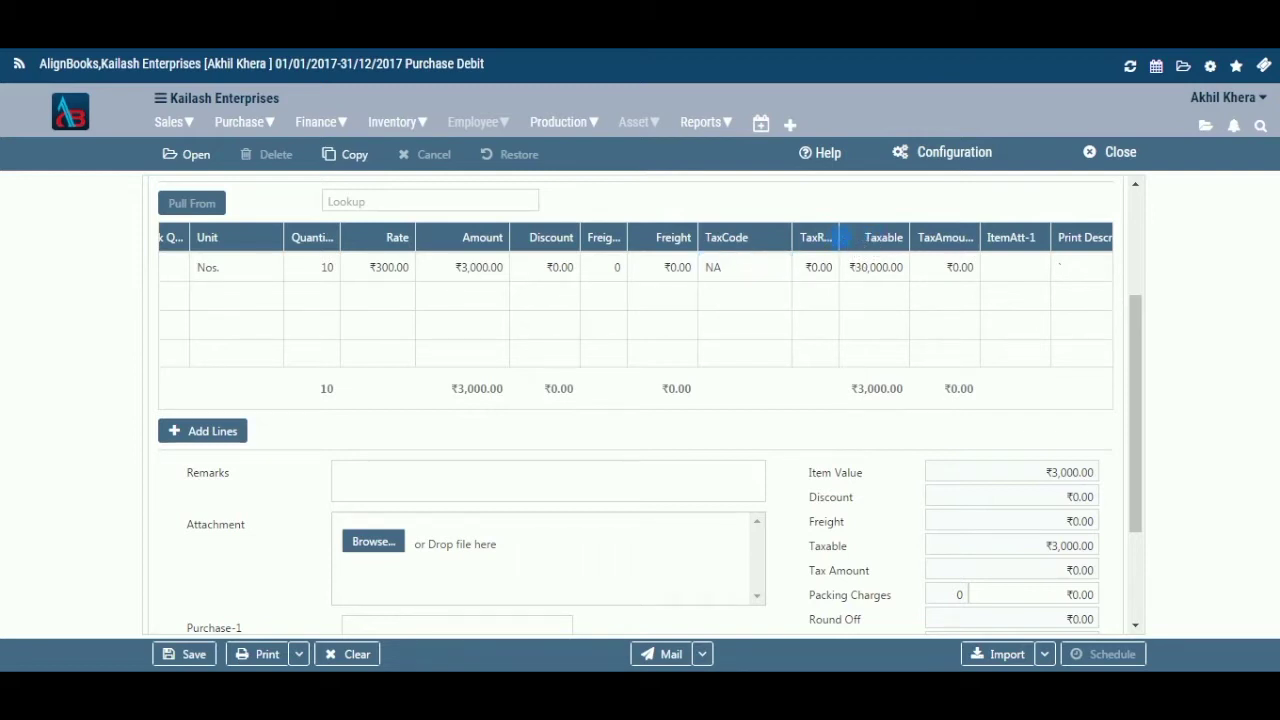
drag(853, 244, 888, 248)
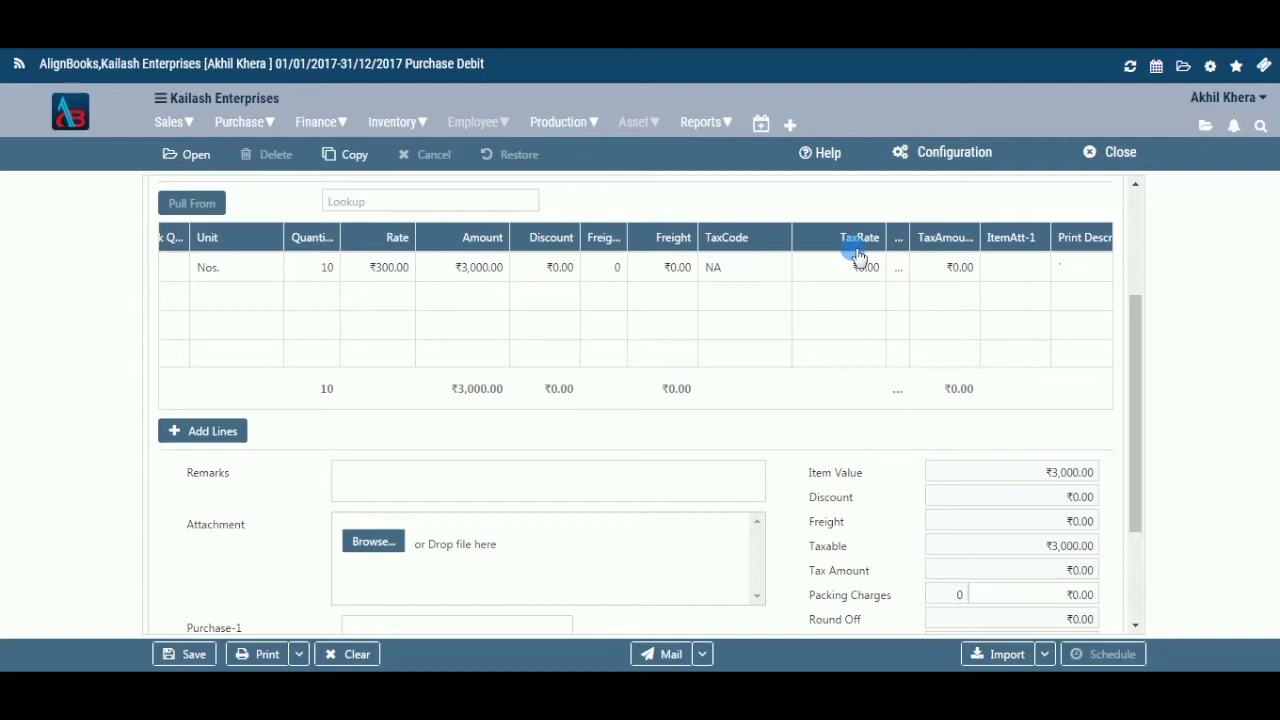
click(963, 260)
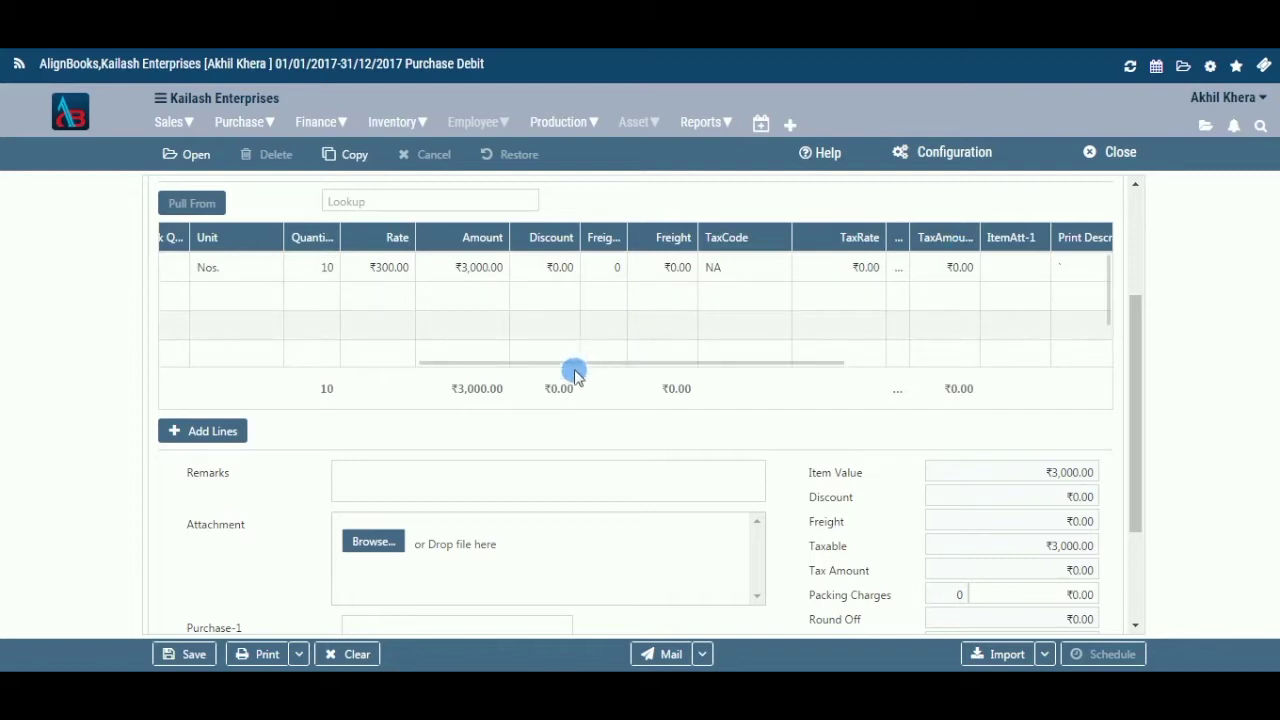
drag(581, 365, 322, 360)
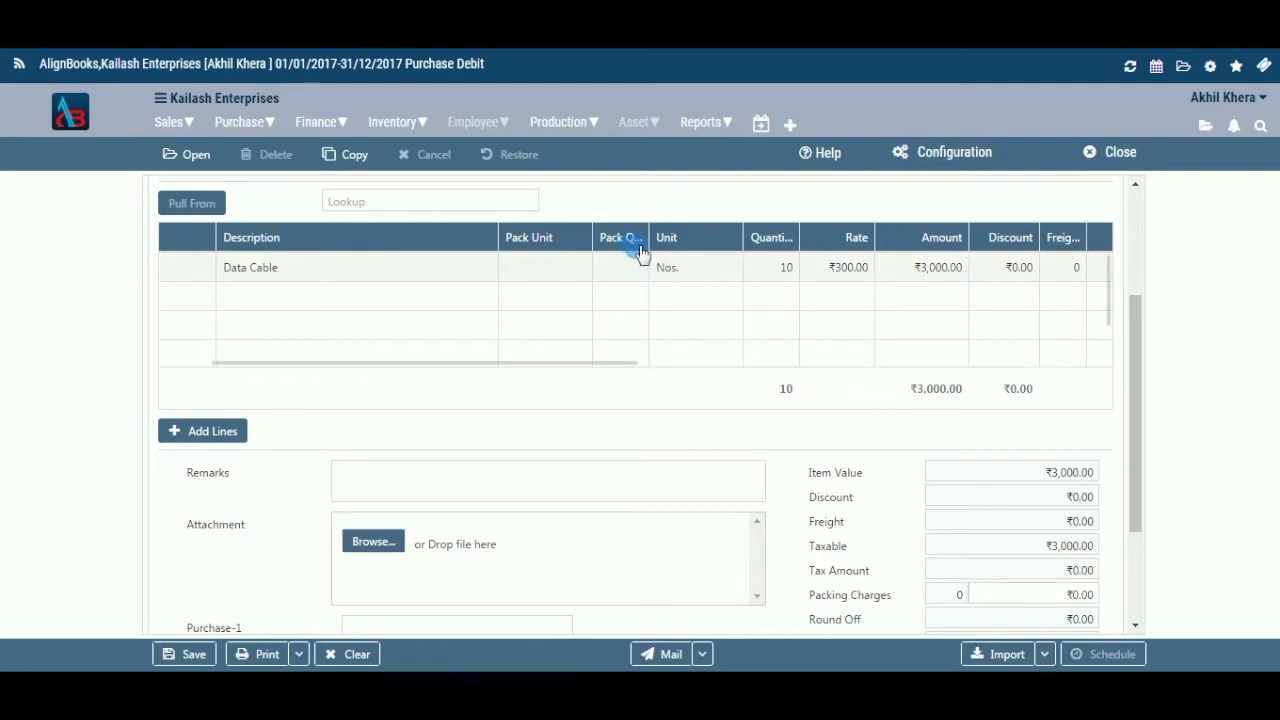
drag(617, 366, 1064, 357)
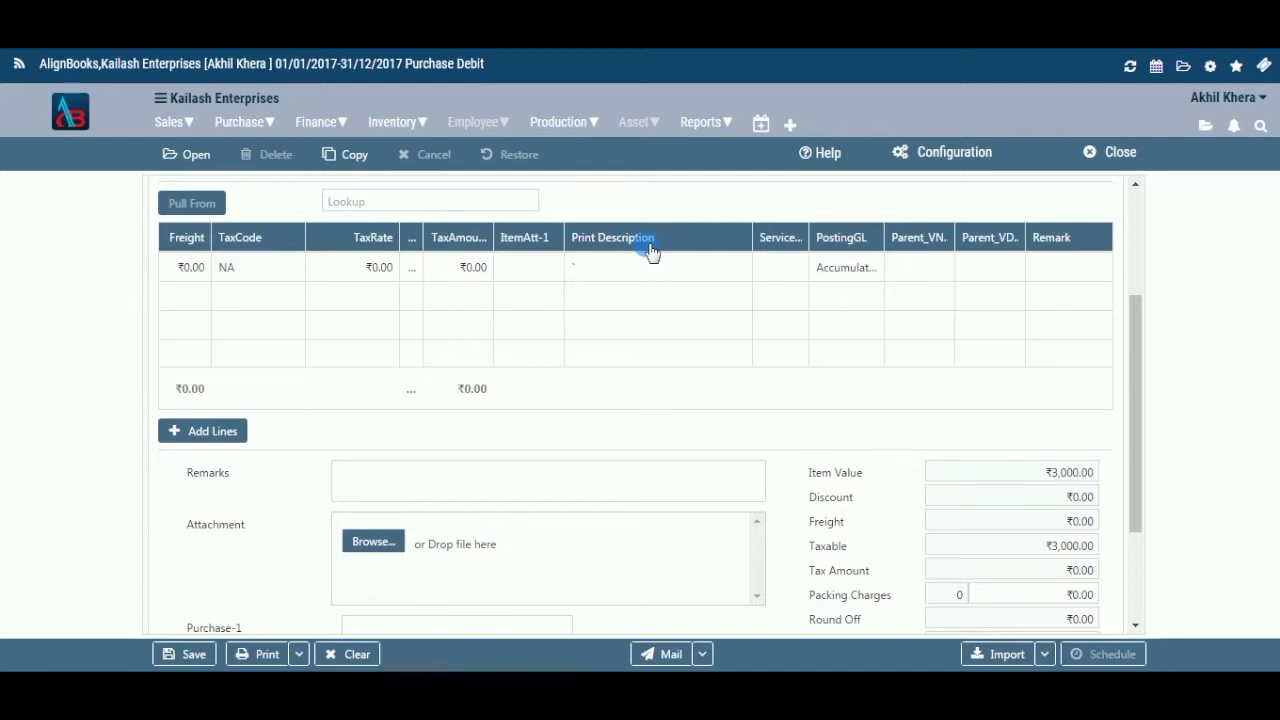
drag(808, 237, 651, 249)
mouse_move(814, 240)
mouse_down()
mouse_move(843, 235)
mouse_move(826, 249)
mouse_up()
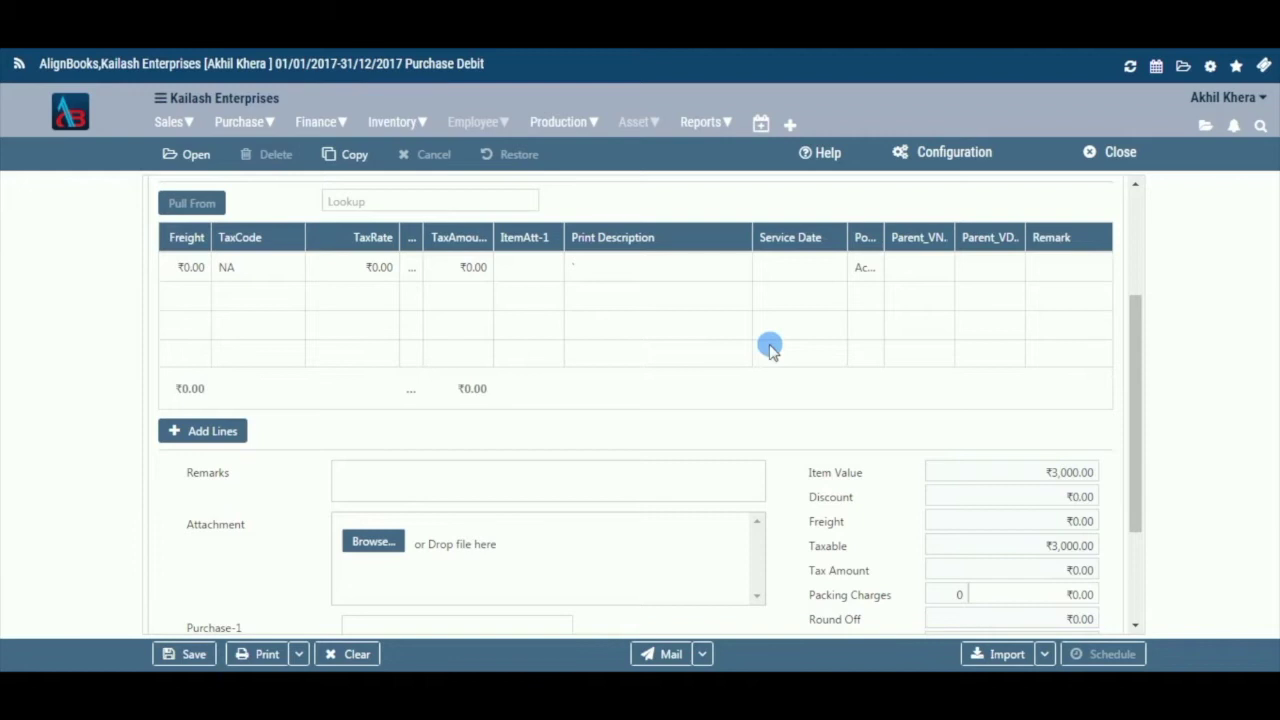
Enter "paid" as the document's remarks and attach the advanced mobile app user guide PDF
click(737, 477)
text(paid)
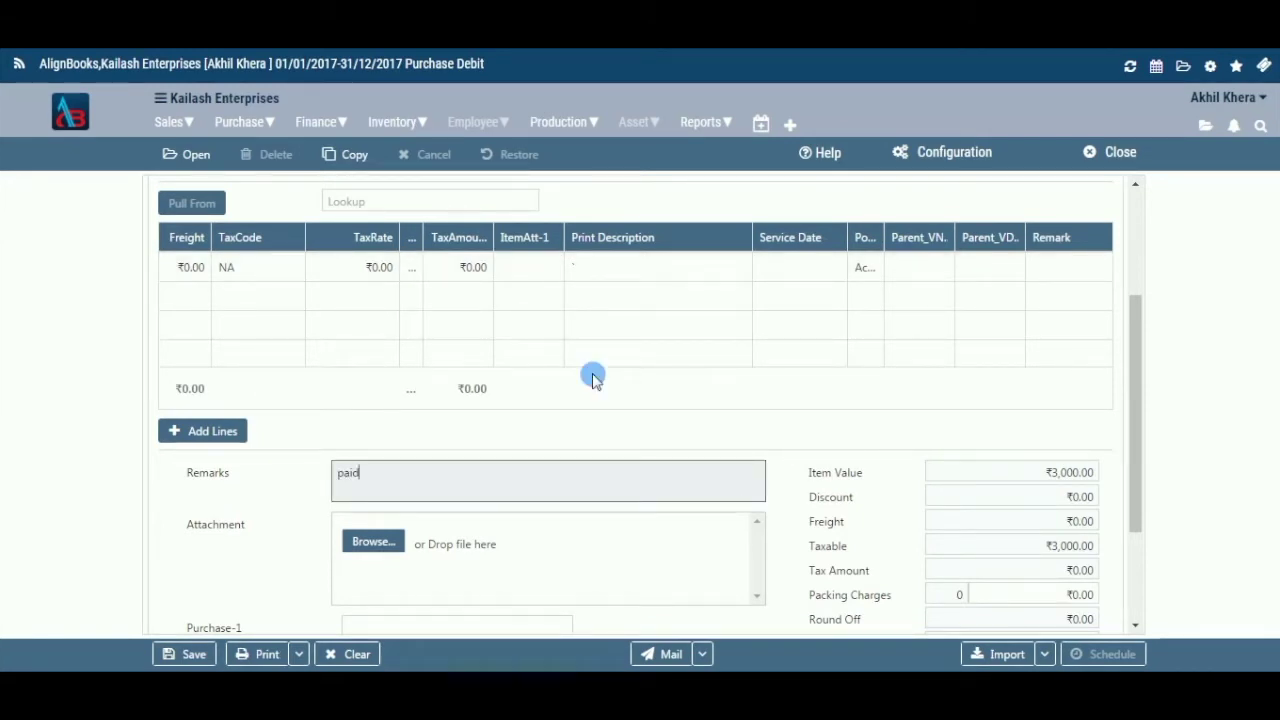
click(388, 546)
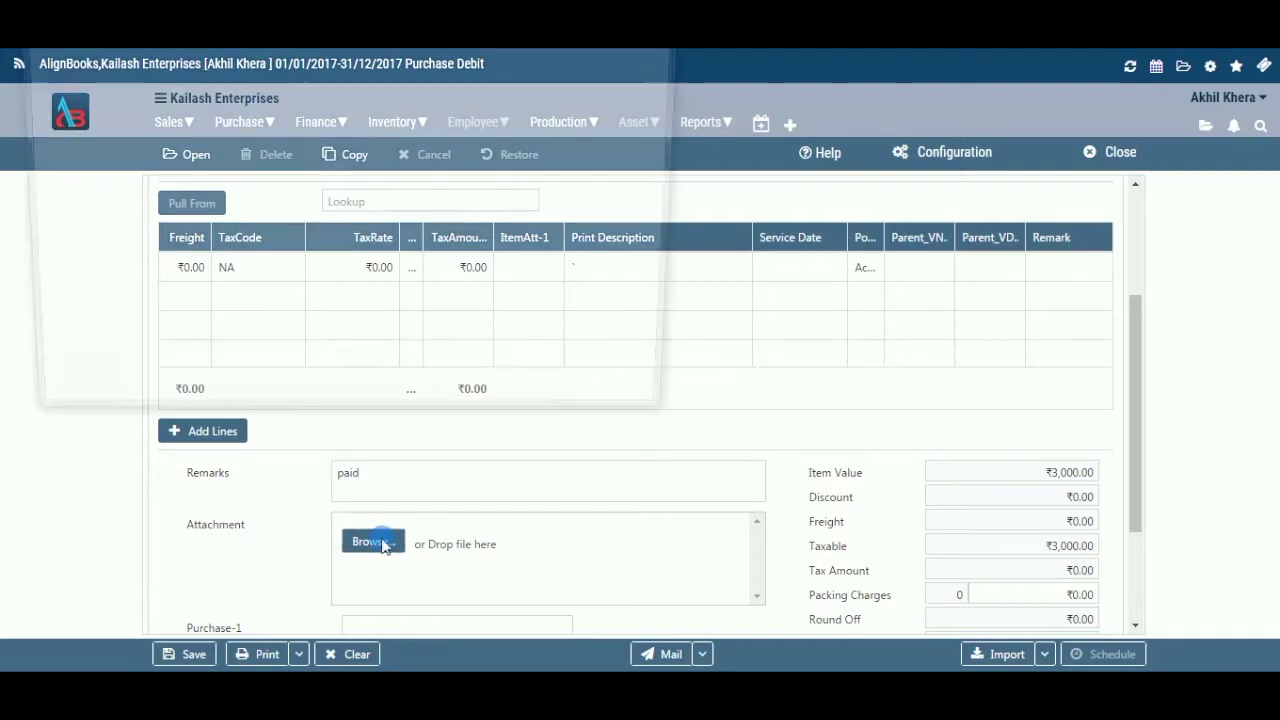
drag(680, 112, 681, 194)
click(305, 190)
click(532, 406)
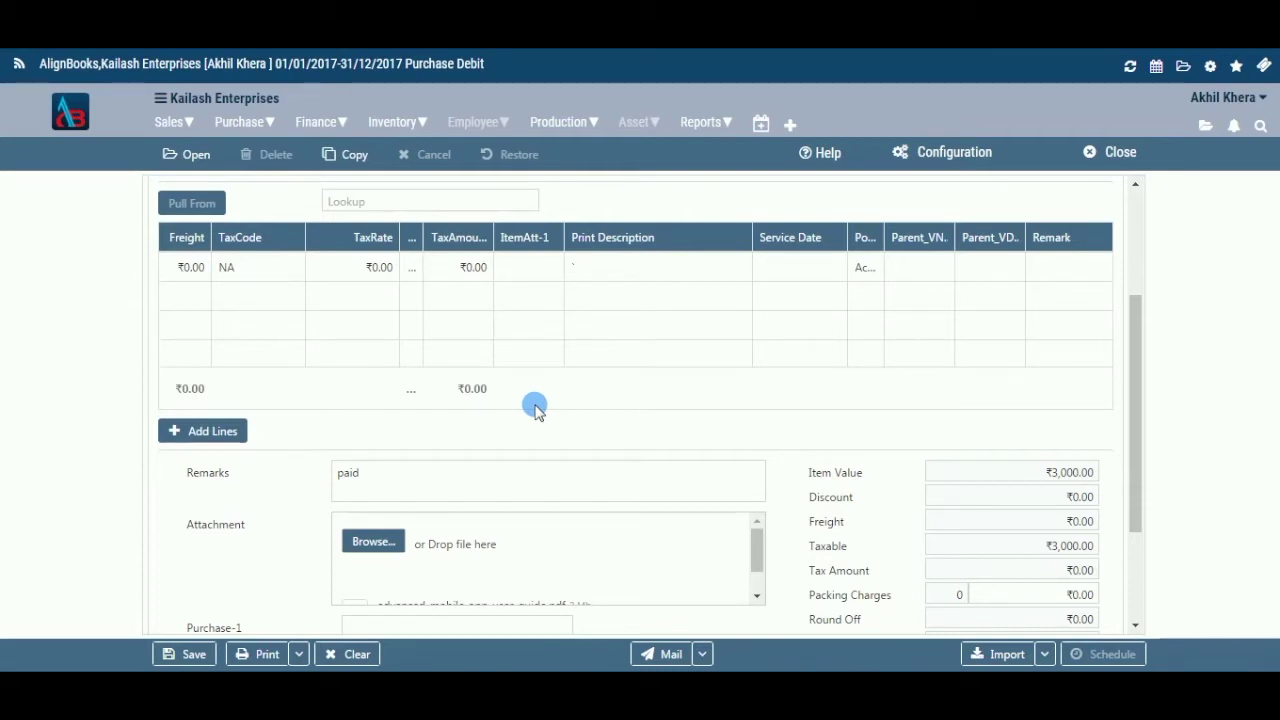
Set the Purchase-2 field below the attachment to 20000
drag(1126, 370, 1145, 476)
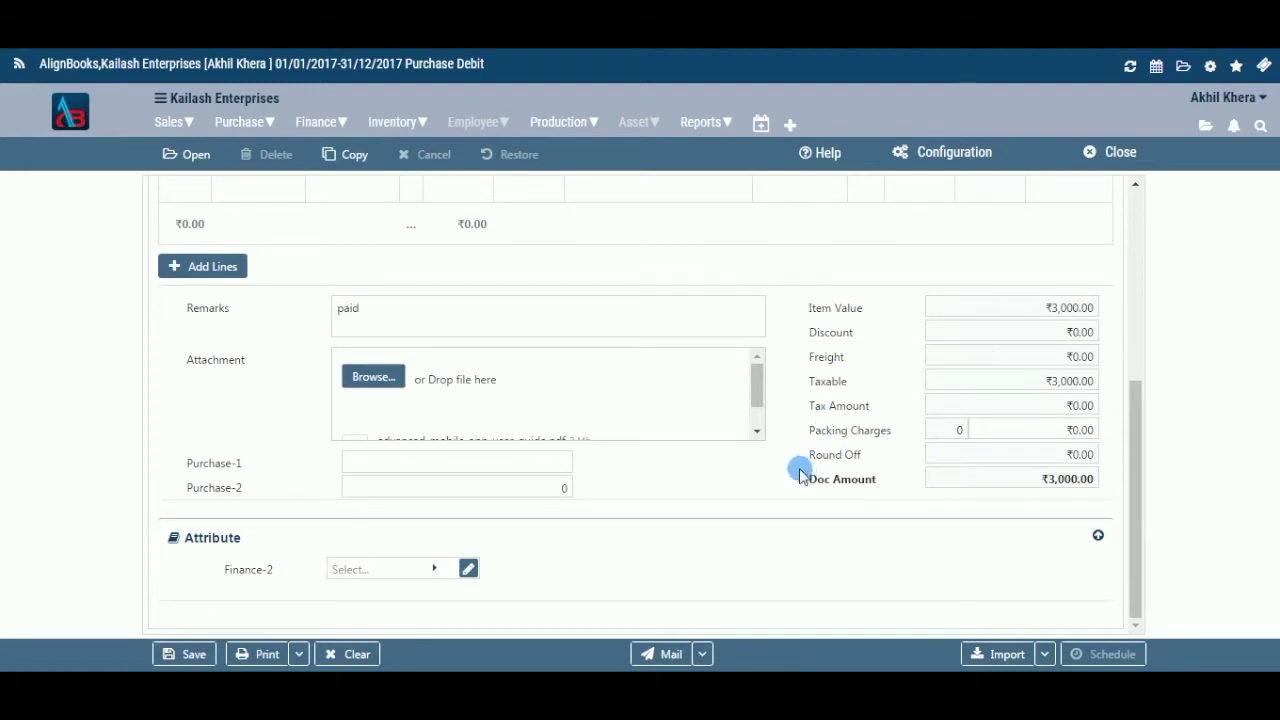
click(572, 488)
key(BackSpace)
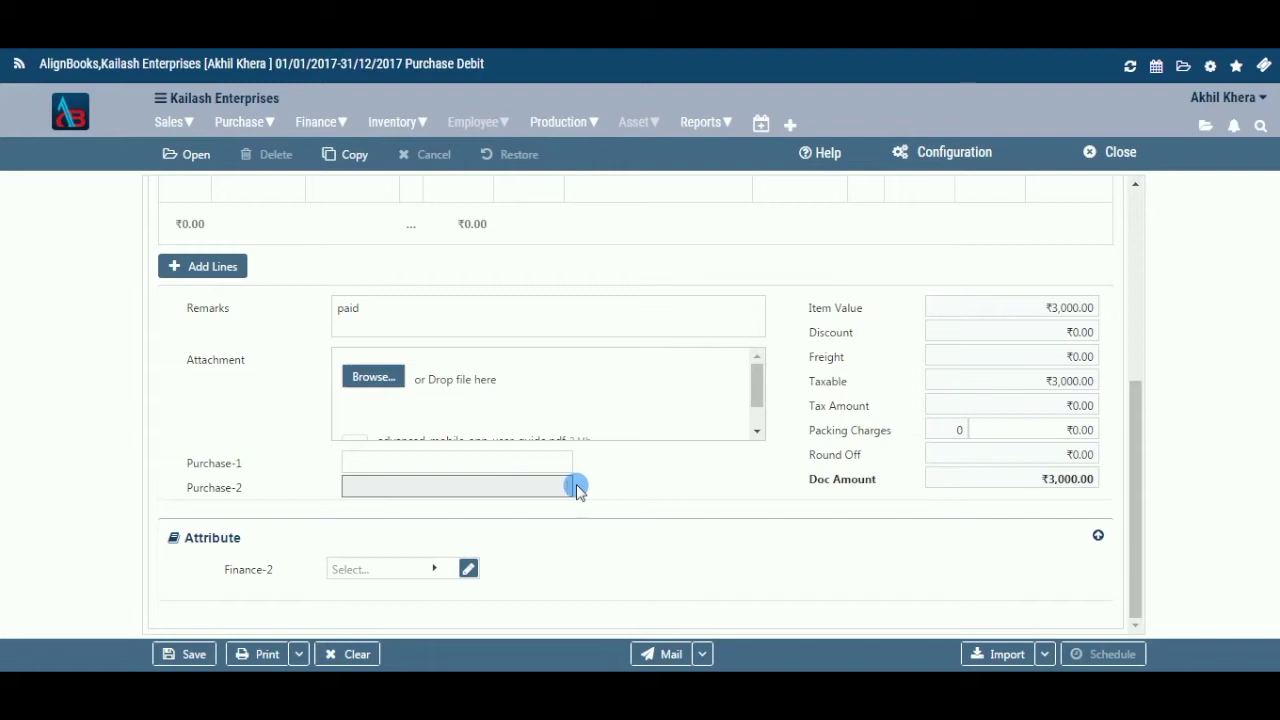
text(20000)
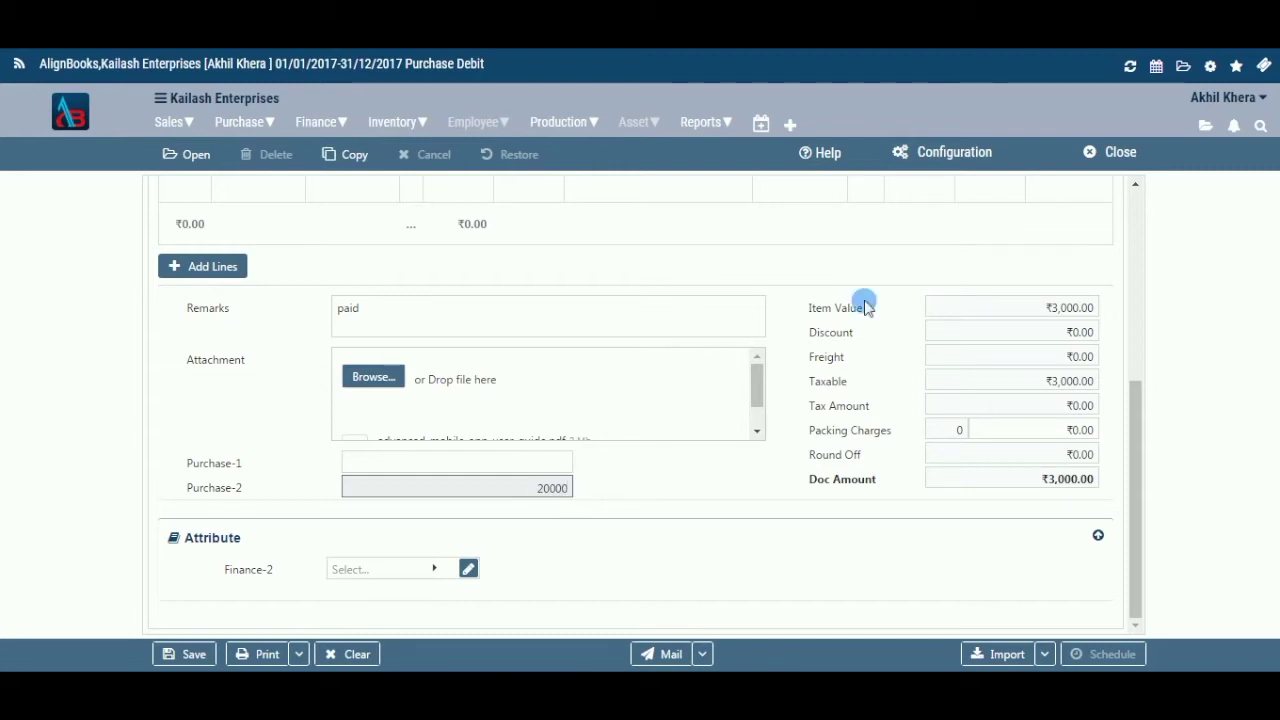
click(942, 336)
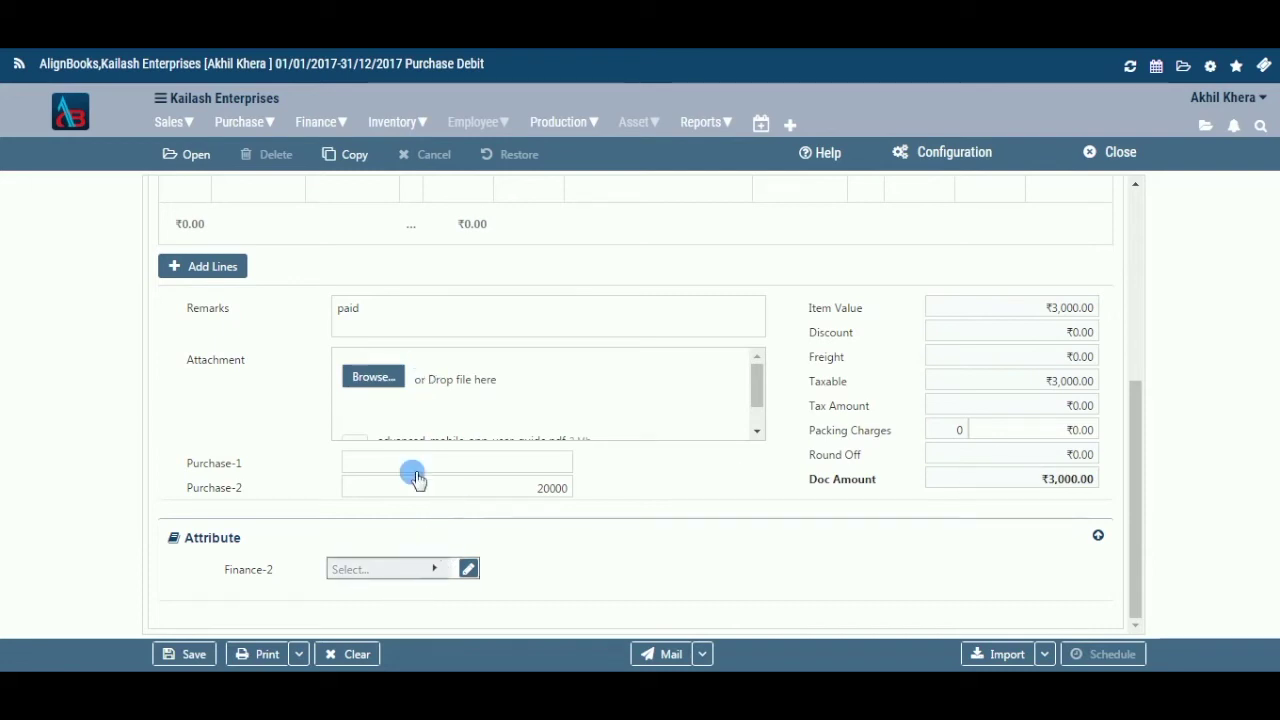
View the Finance-2 attribute choices without picking one, and save the purchase debit
click(436, 569)
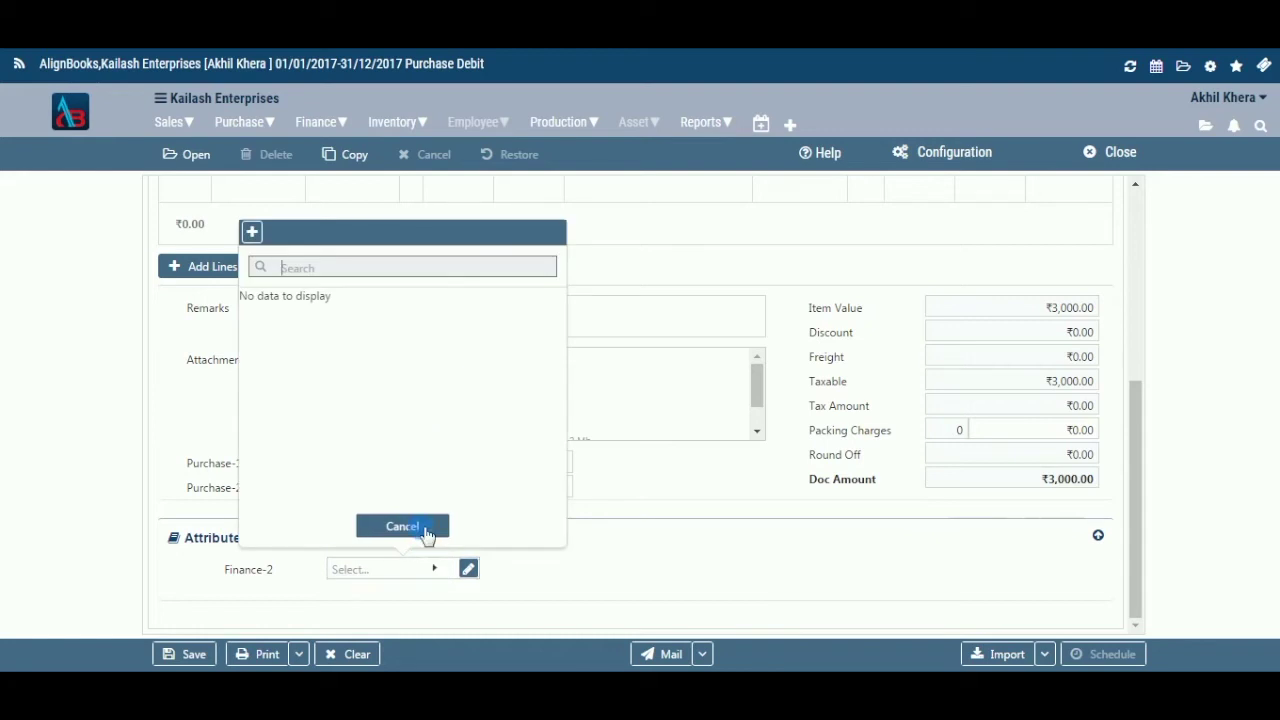
click(395, 527)
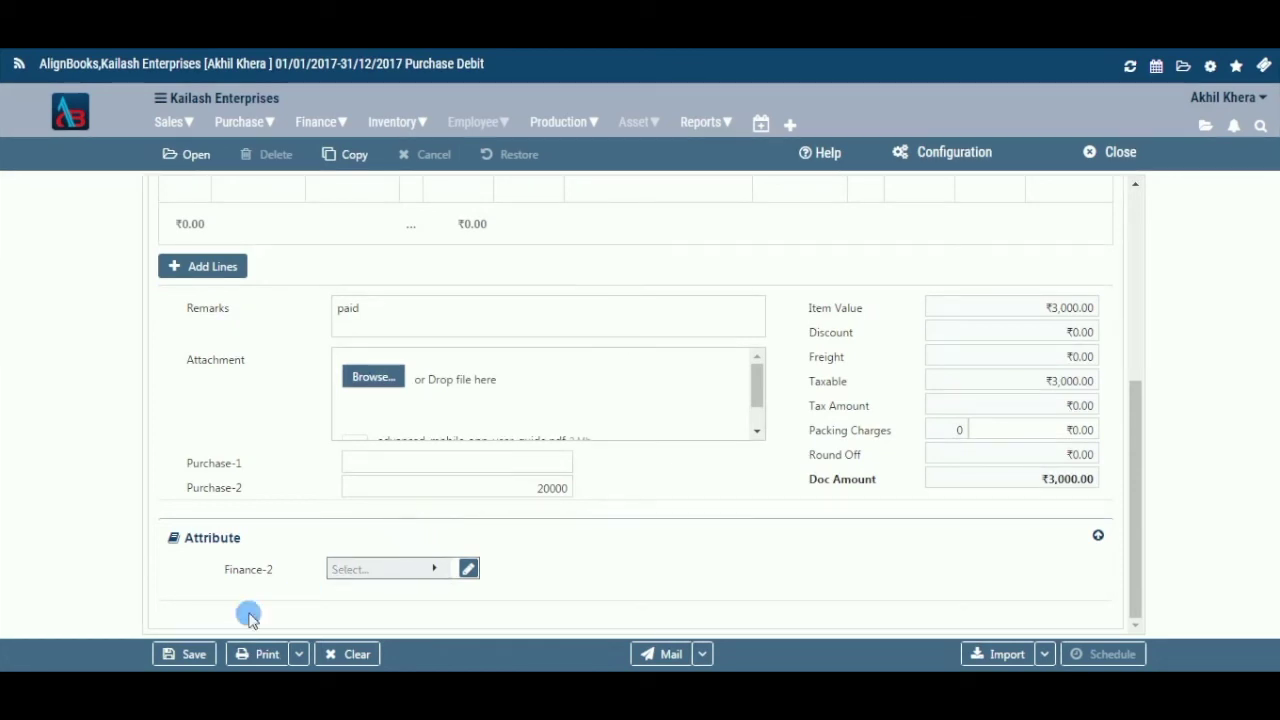
click(185, 655)
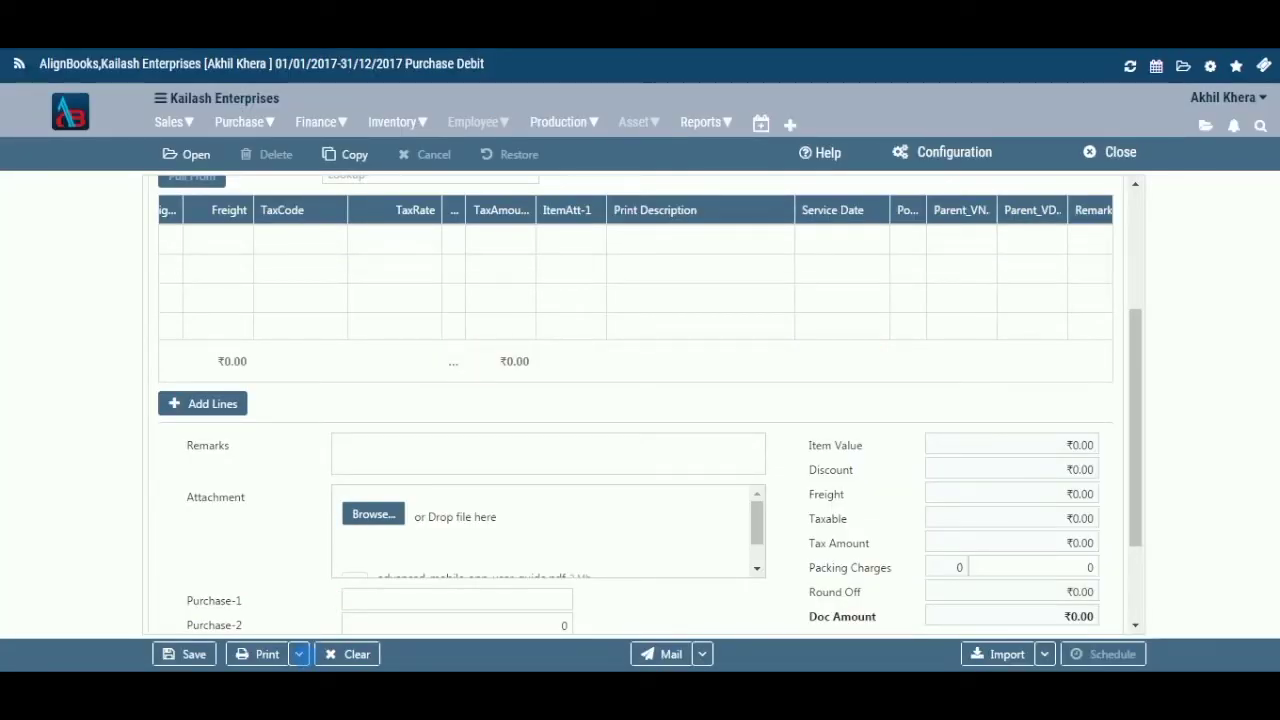
View the additional print options and mail options available for the purchase debit without using any
click(303, 660)
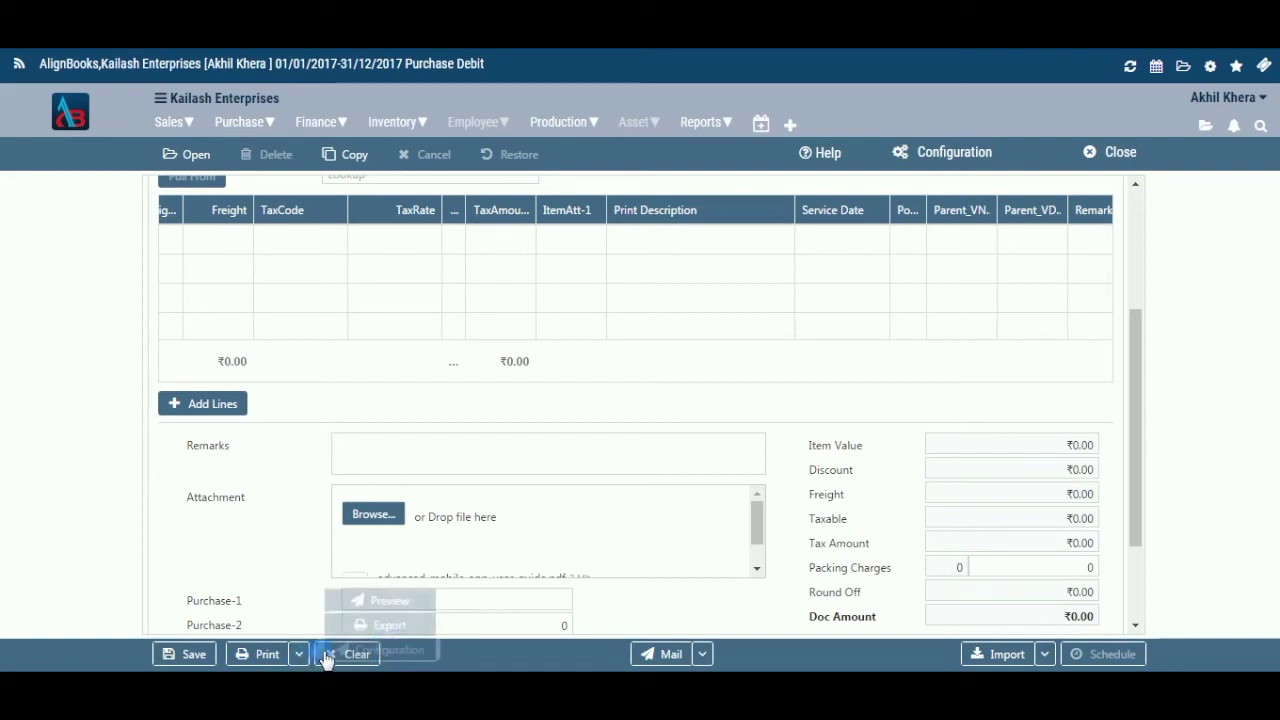
click(389, 650)
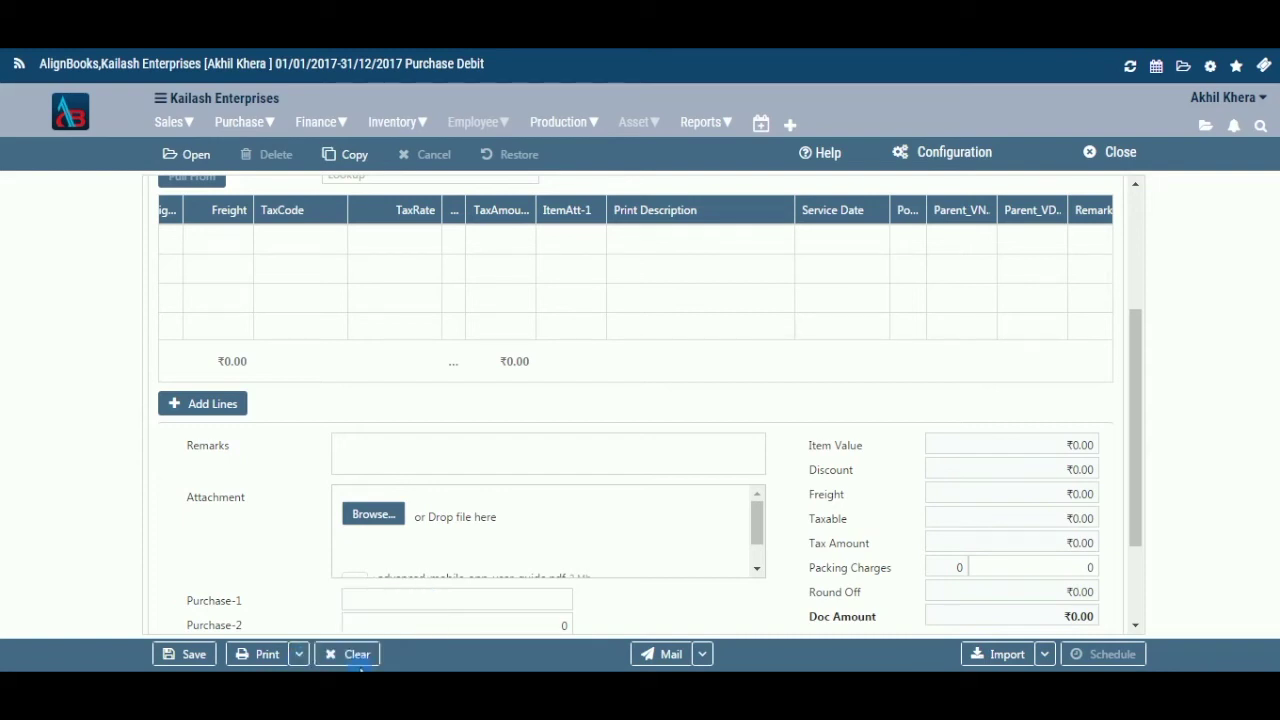
click(702, 657)
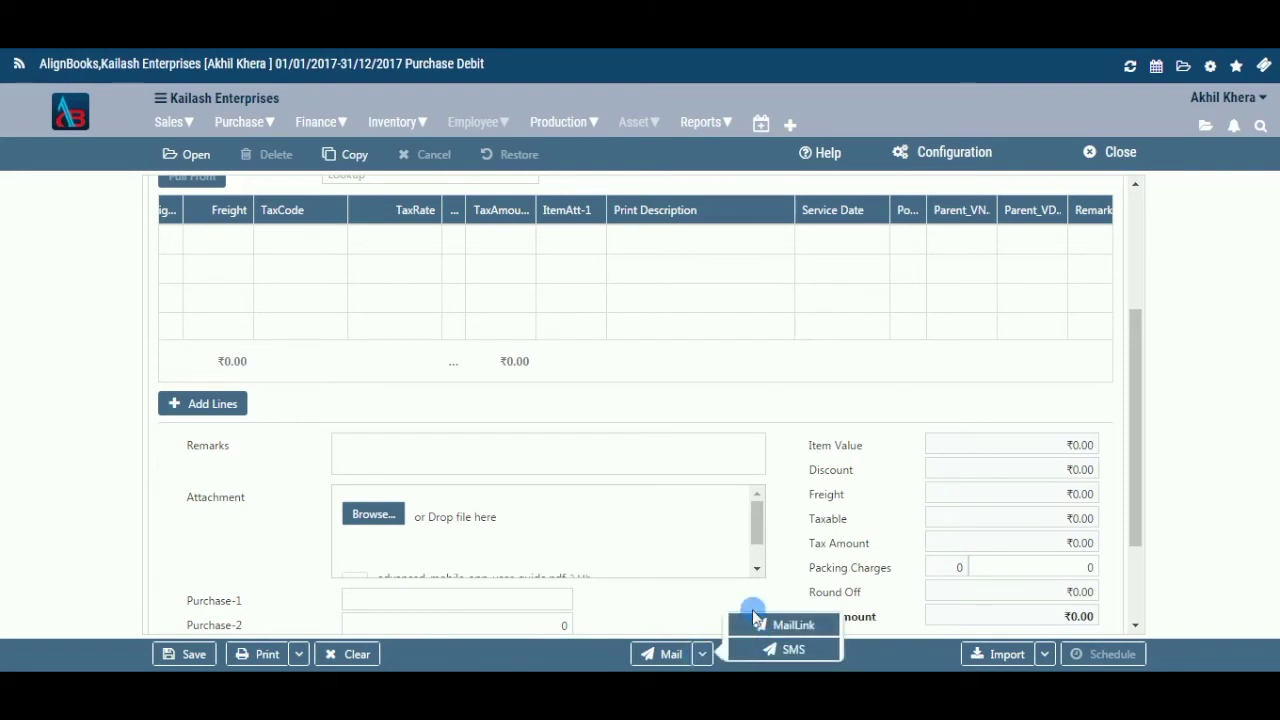
click(552, 640)
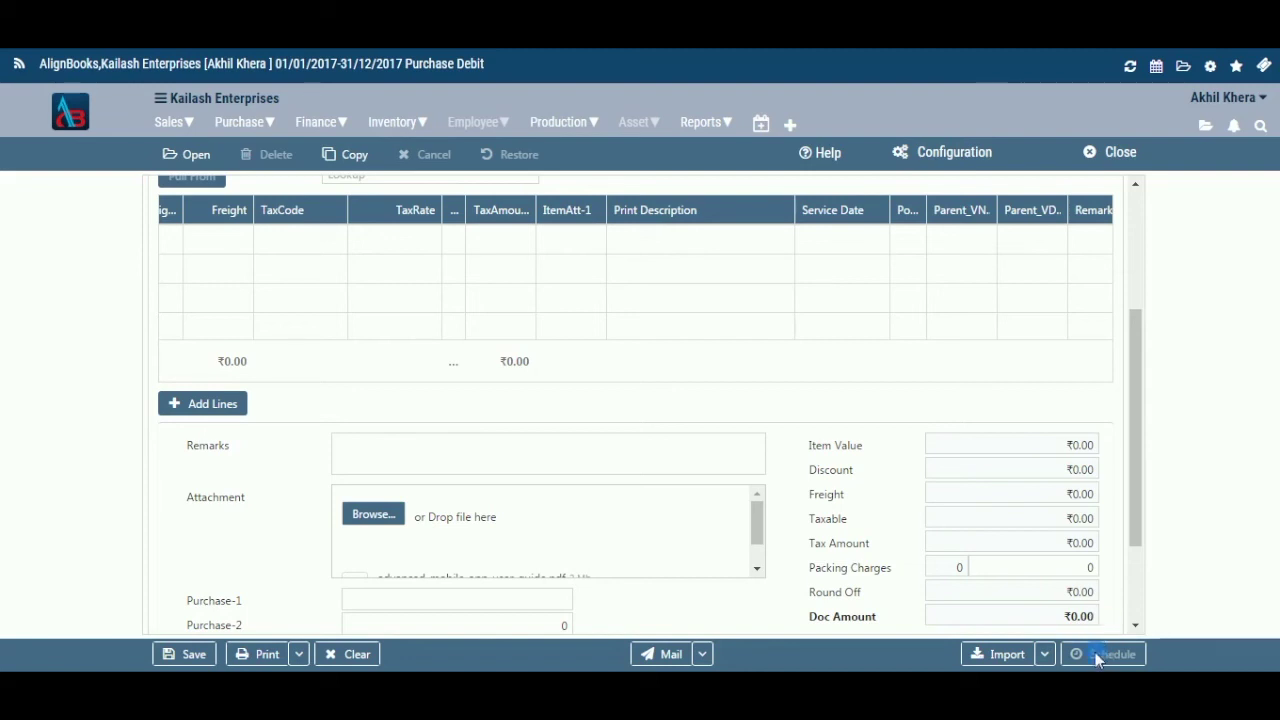
List Gurgaon's purchase debit notes from 01/06/2017 to 12/06/2017 and view the list of notes to copy from, closing both without choosing a voucher
click(194, 156)
click(678, 396)
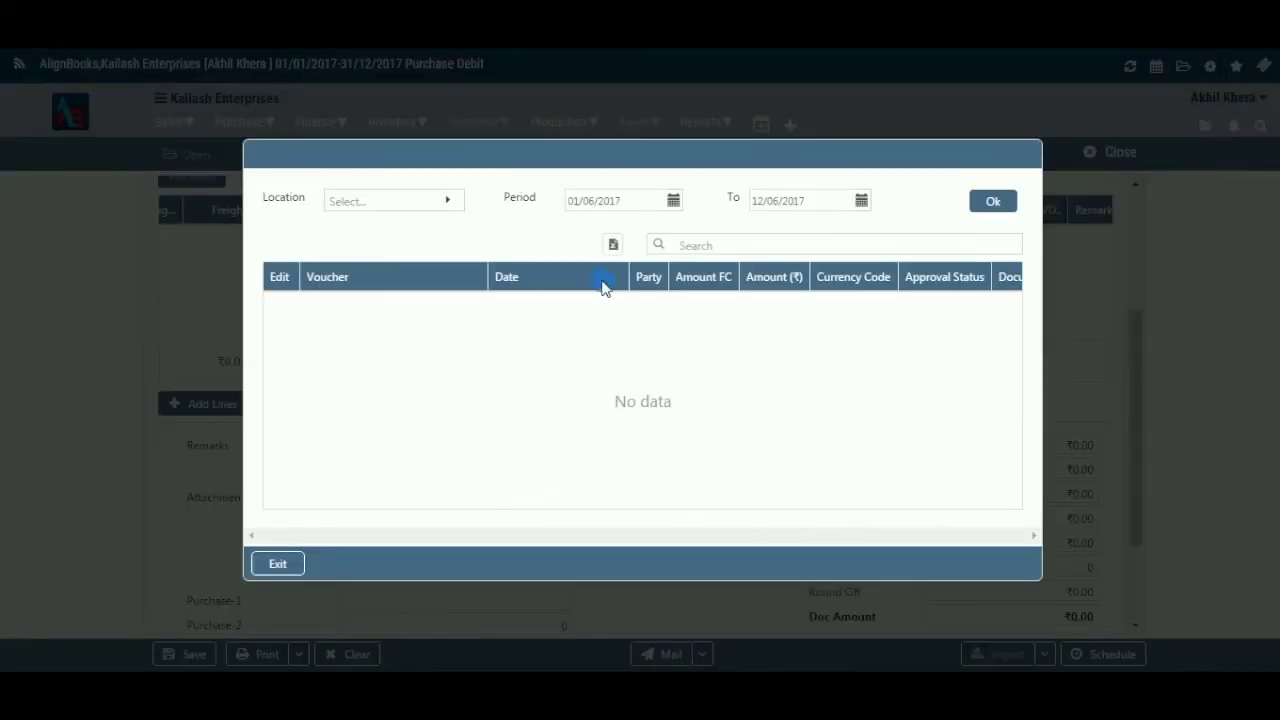
click(455, 201)
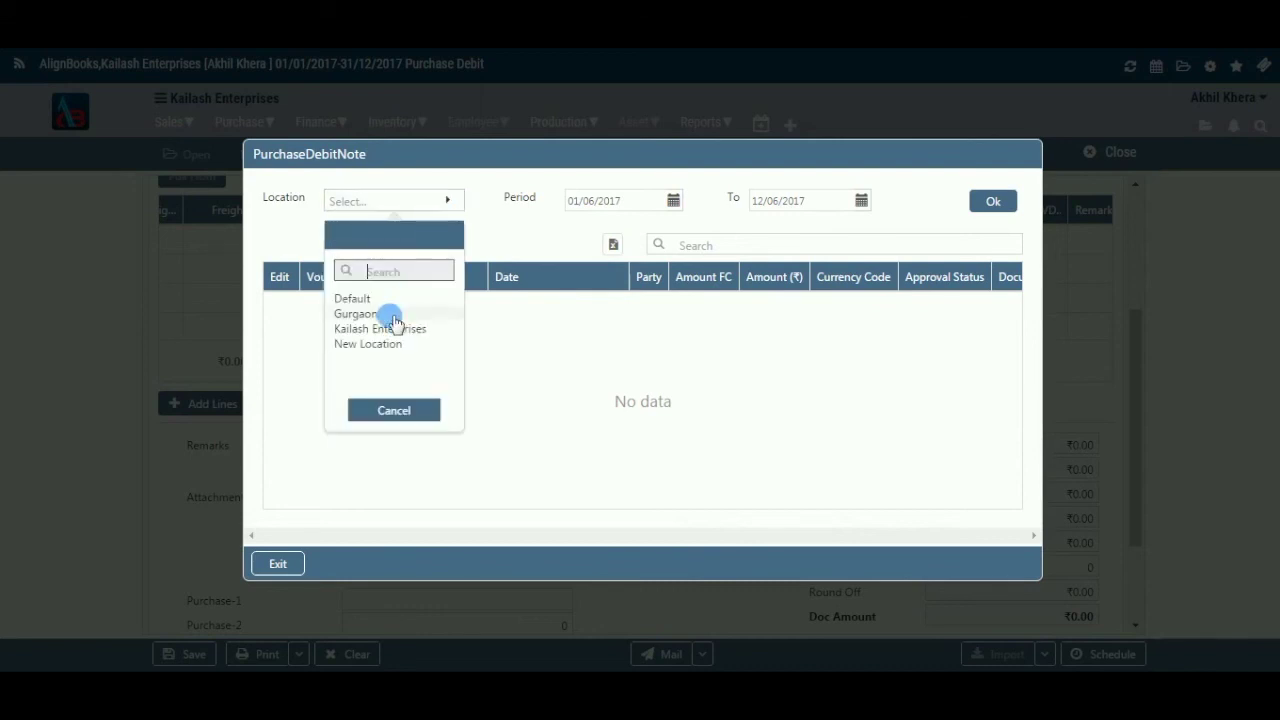
click(946, 343)
click(994, 206)
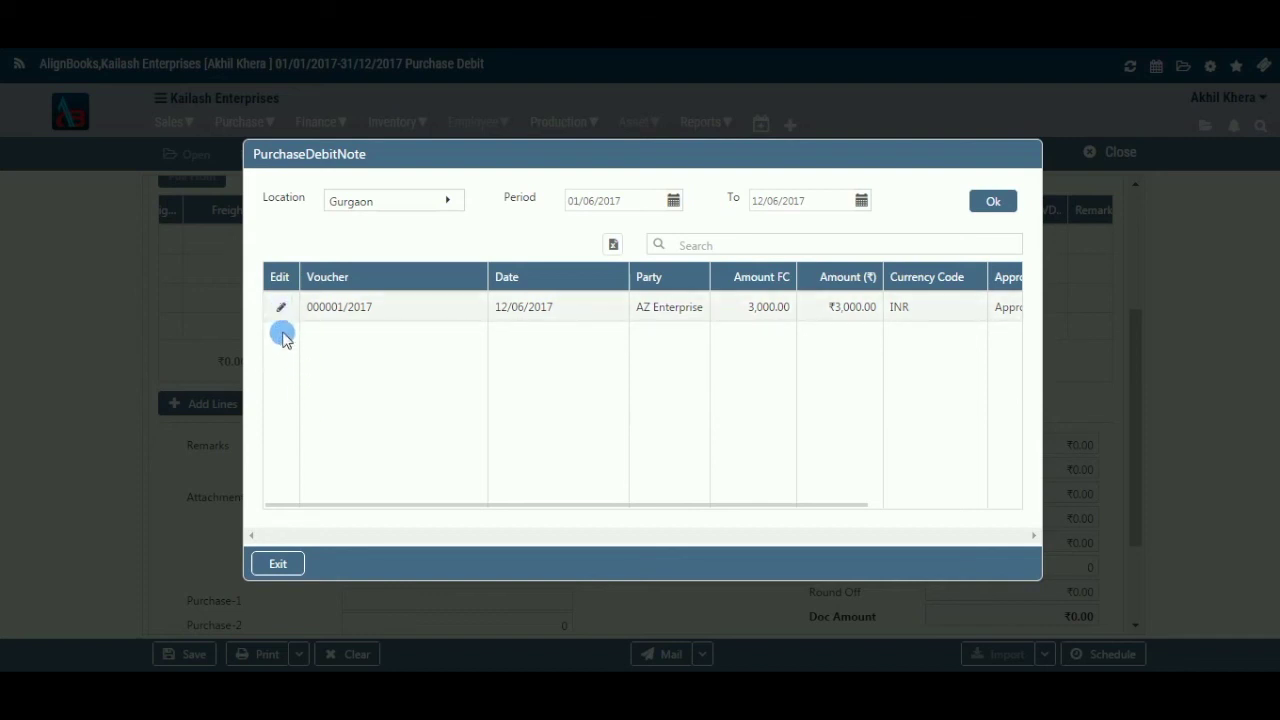
click(279, 564)
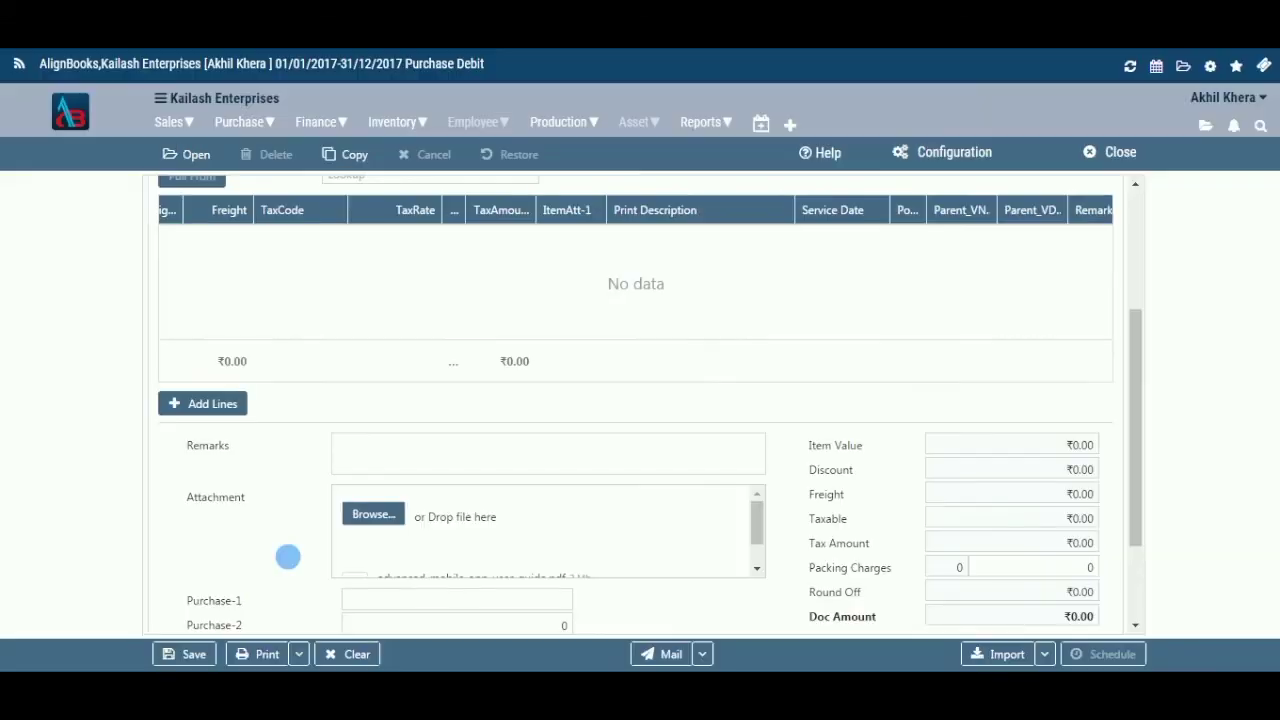
click(345, 166)
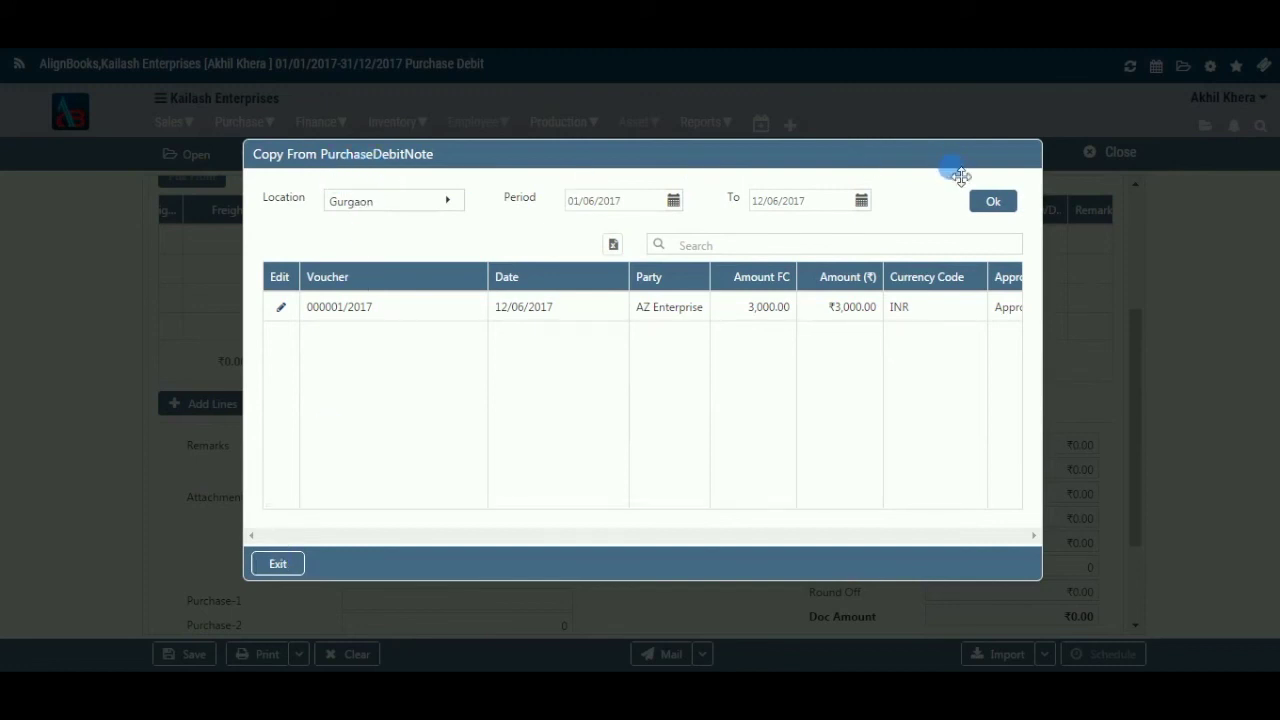
click(283, 521)
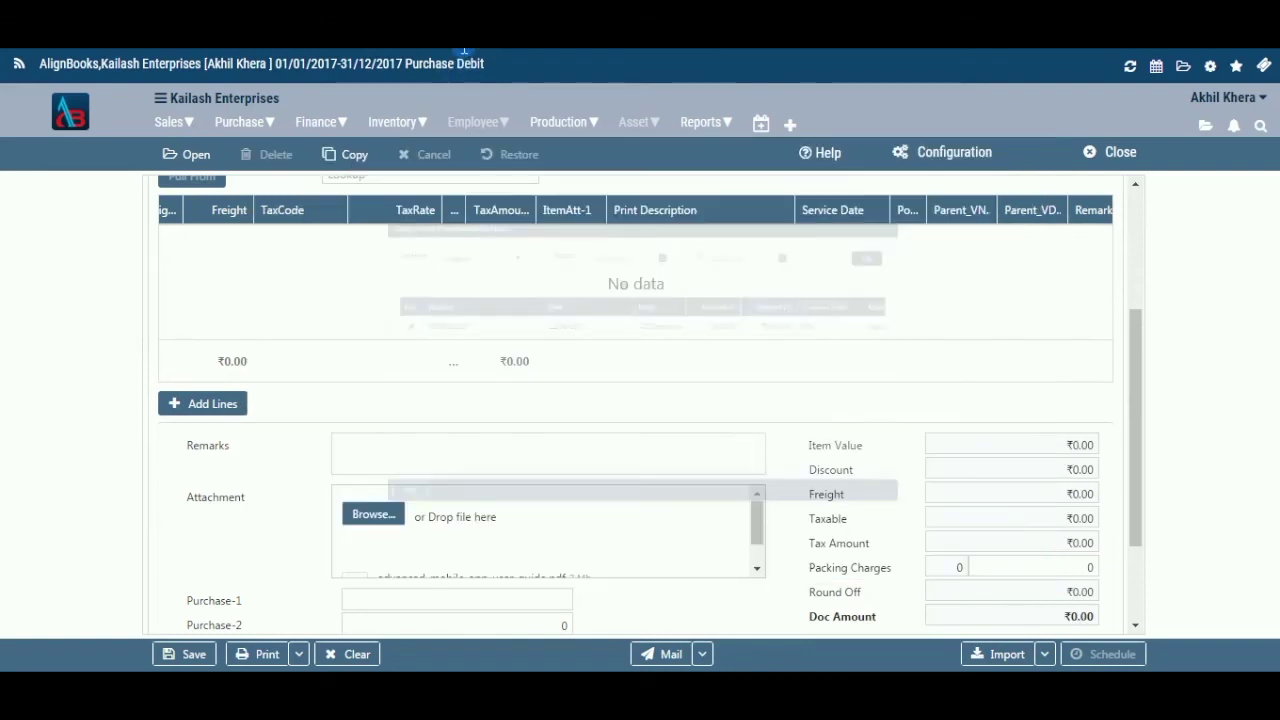